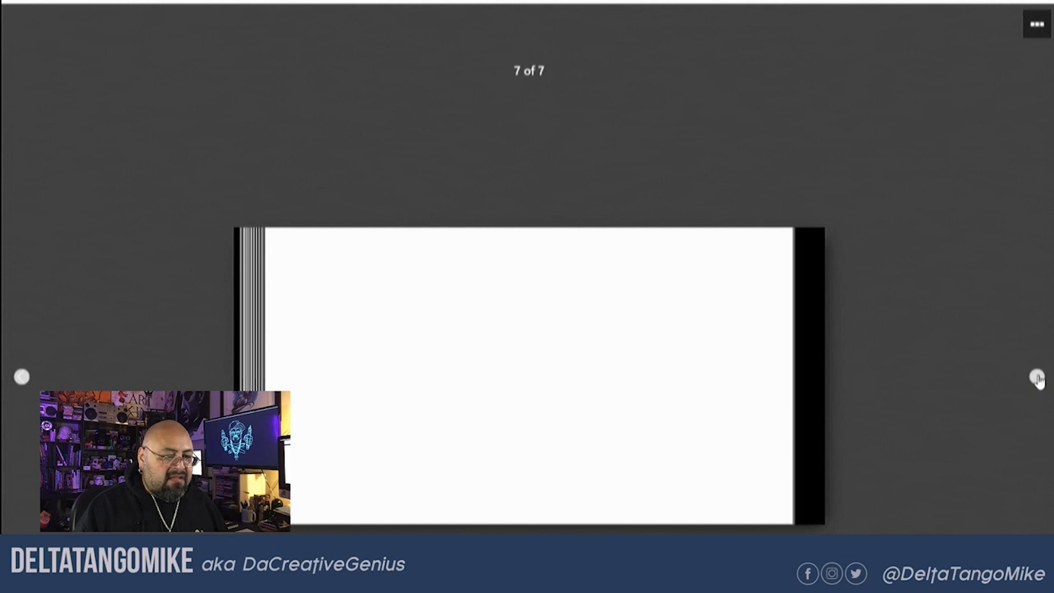
Go back through the journal to its first page, Concept Car
{"action": "left_click", "coordinate": [1036, 378]}
{"action": "left_click", "coordinate": [22, 378]}
{"action": "left_click", "coordinate": [22, 378]}
{"action": "left_click", "coordinate": [22, 378]}
{"action": "left_click", "coordinate": [22, 378]}
{"action": "left_click", "coordinate": [22, 378]}
{"action": "left_click", "coordinate": [22, 378]}
{"action": "left_click", "coordinate": [22, 378]}
{"action": "left_click", "coordinate": [22, 377]}
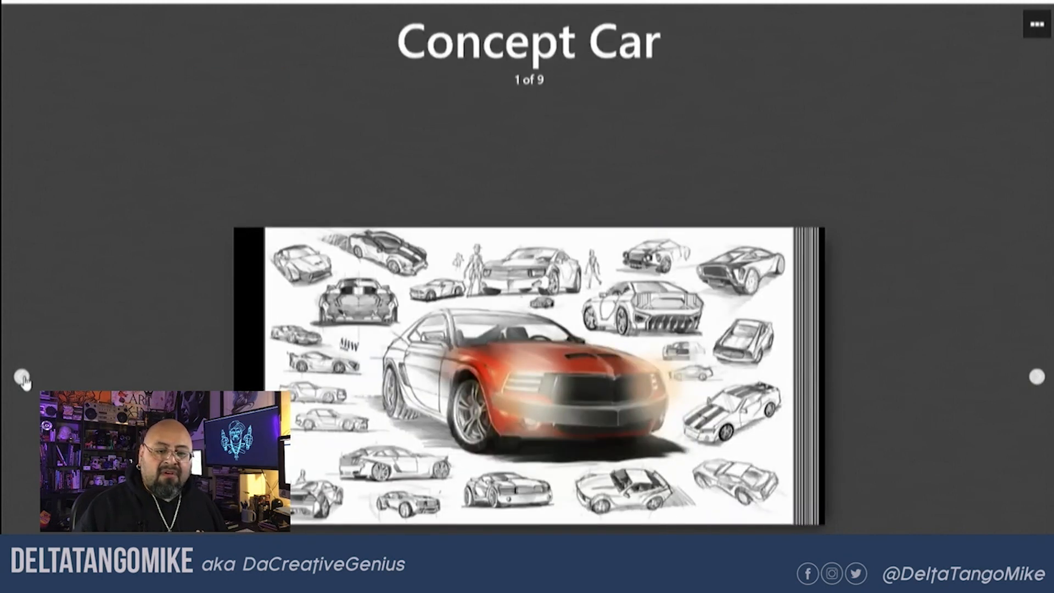
Open the journal's blank fifth page, view its layers, and return to the book view
{"action": "left_click", "coordinate": [1036, 378]}
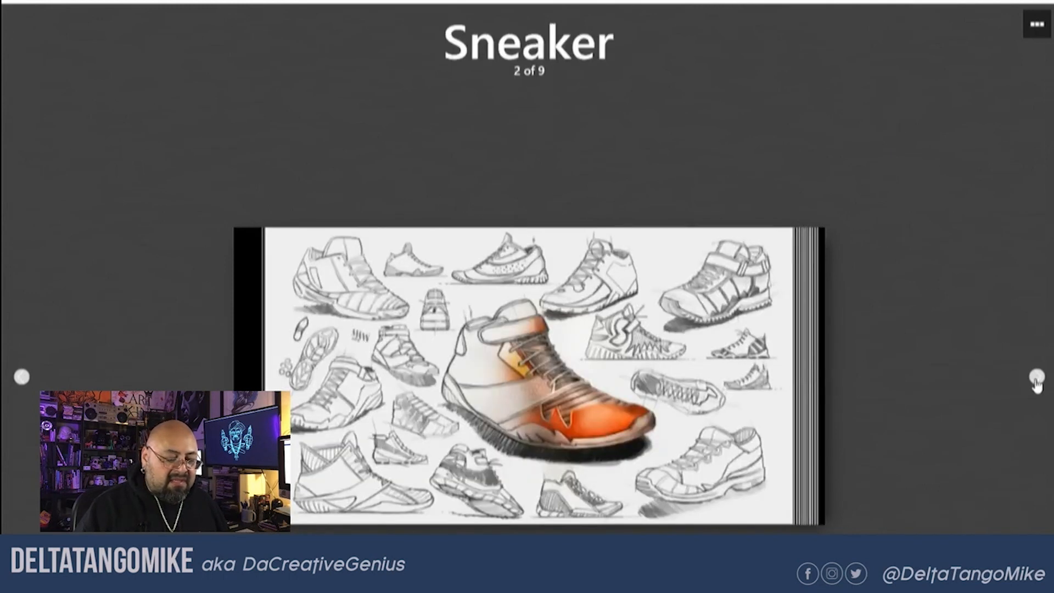
{"action": "left_click", "coordinate": [1036, 378]}
{"action": "left_click", "coordinate": [1036, 377]}
{"action": "left_click", "coordinate": [1036, 378]}
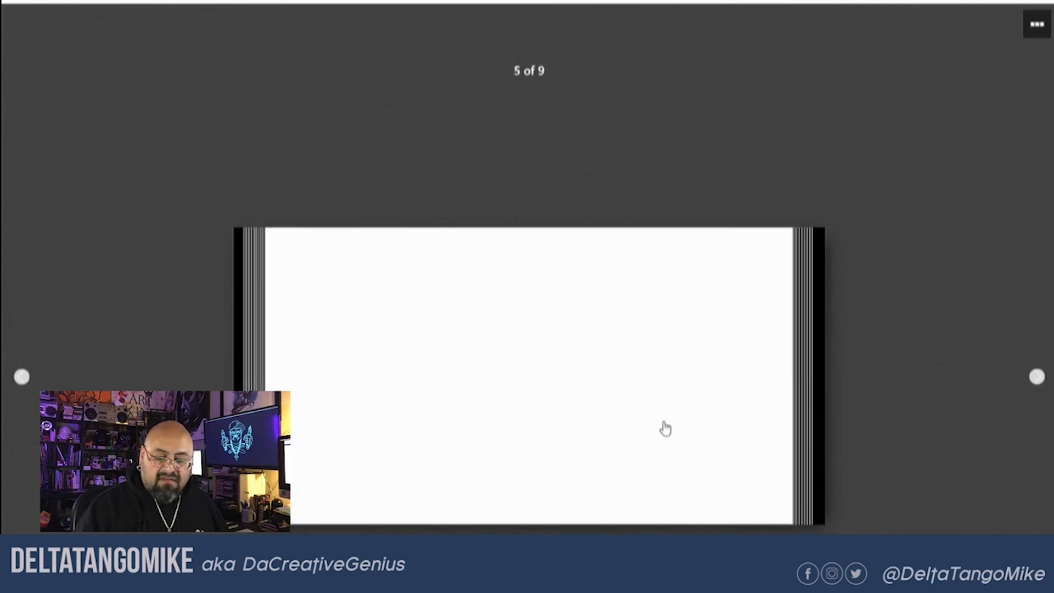
{"action": "left_click", "coordinate": [667, 429]}
{"action": "left_click", "coordinate": [20, 499]}
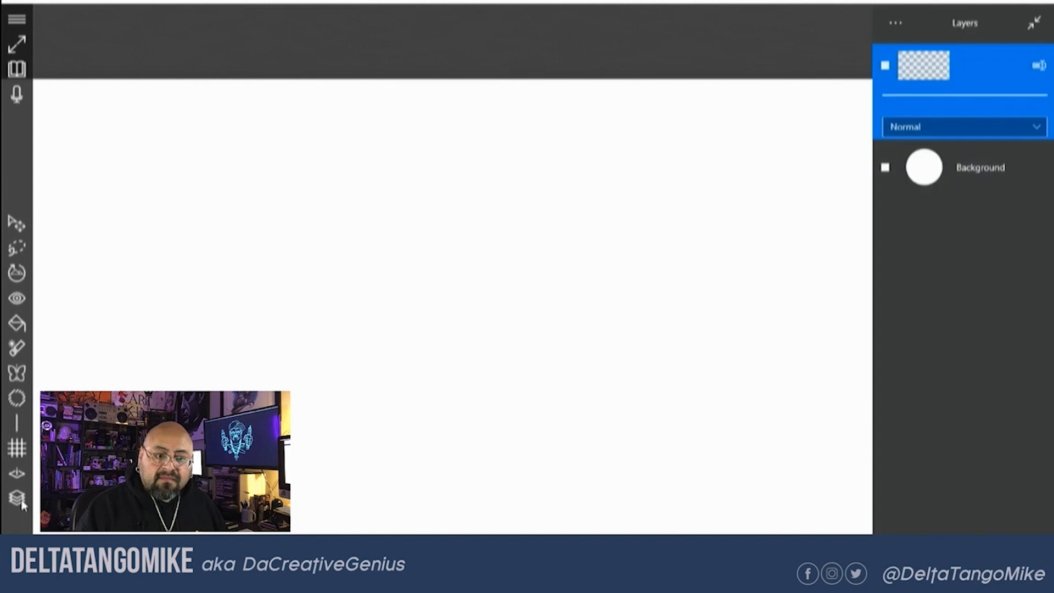
{"action": "left_click", "coordinate": [23, 70]}
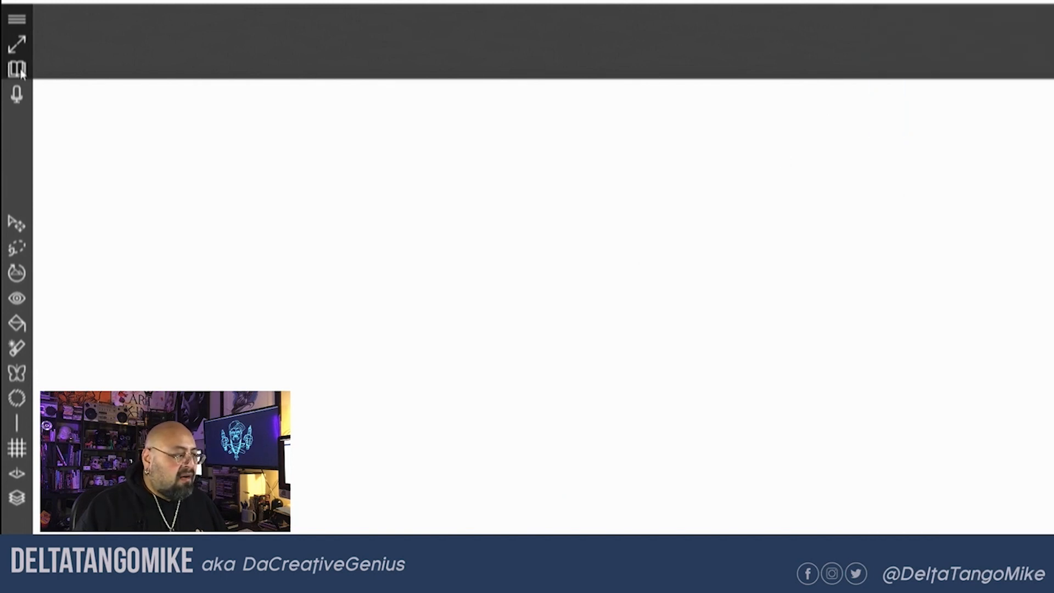
{"action": "left_click", "coordinate": [22, 71]}
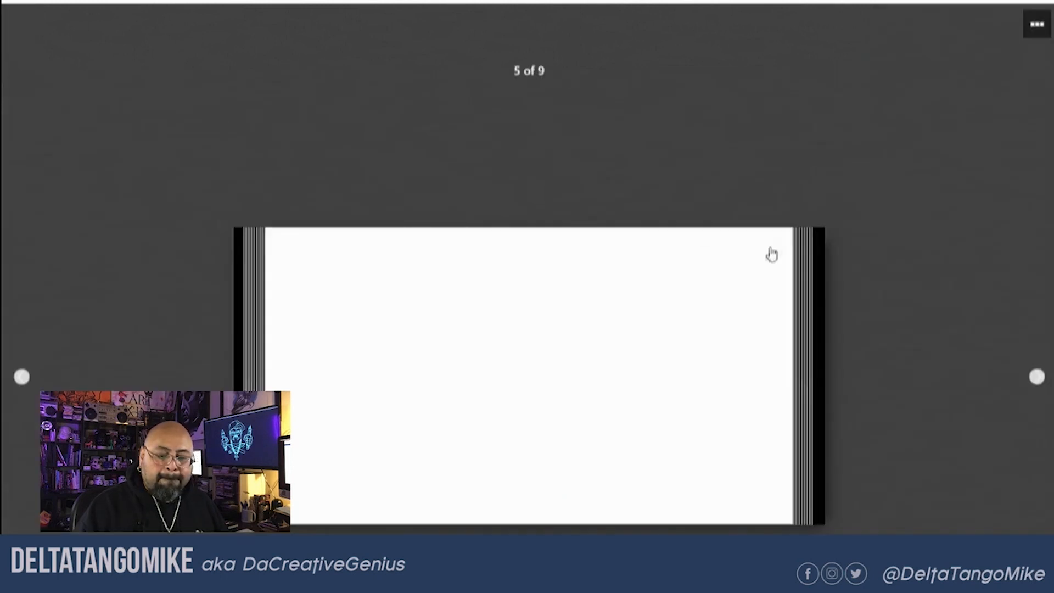
Open the blank sixth page, view its layers, and return to the book view
{"action": "left_click", "coordinate": [1037, 377]}
{"action": "left_click", "coordinate": [657, 464]}
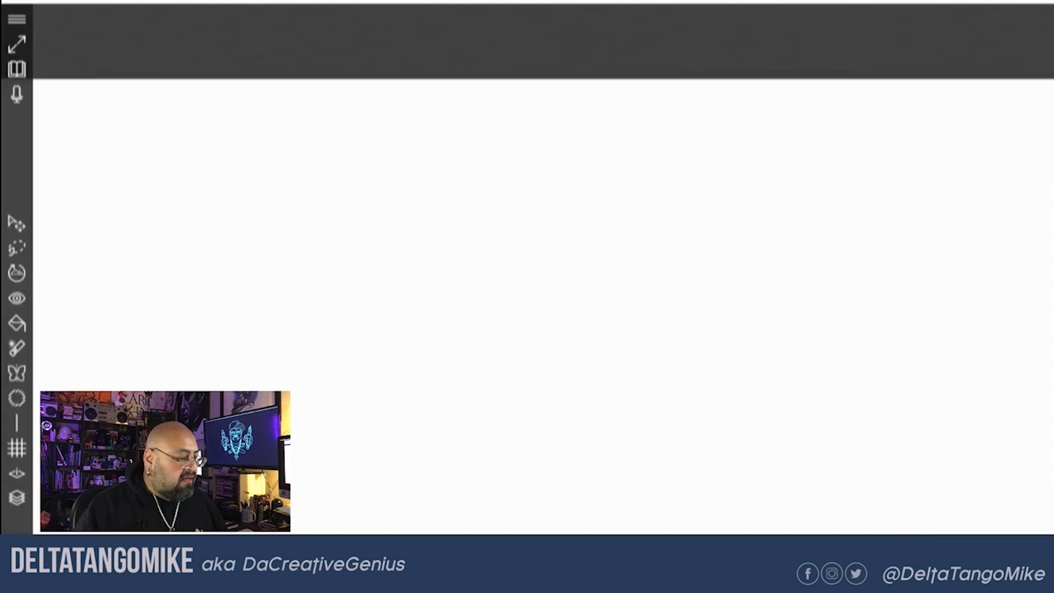
{"action": "left_click", "coordinate": [16, 497]}
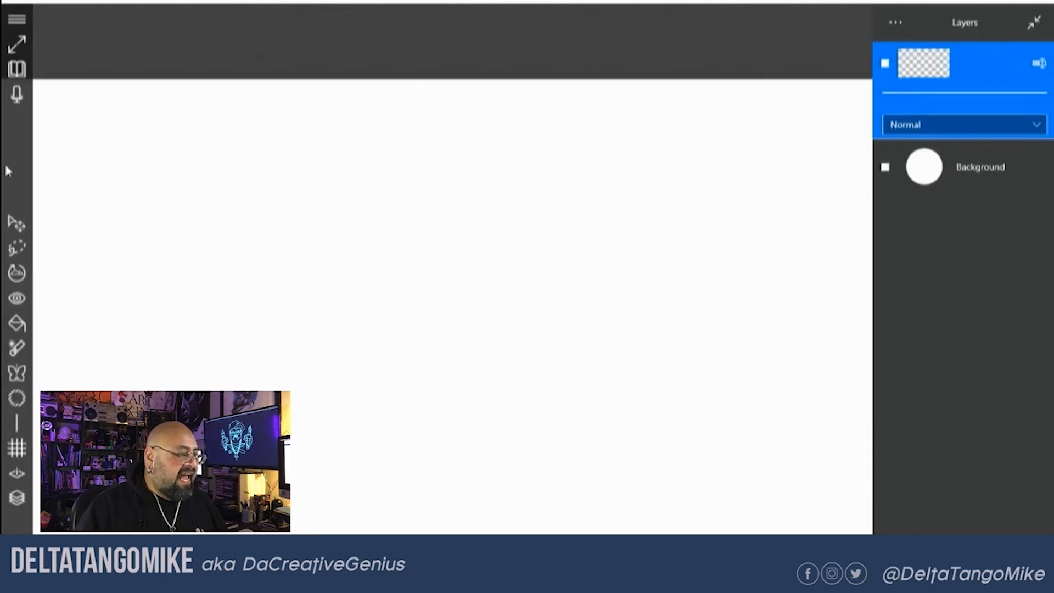
{"action": "left_click", "coordinate": [11, 70]}
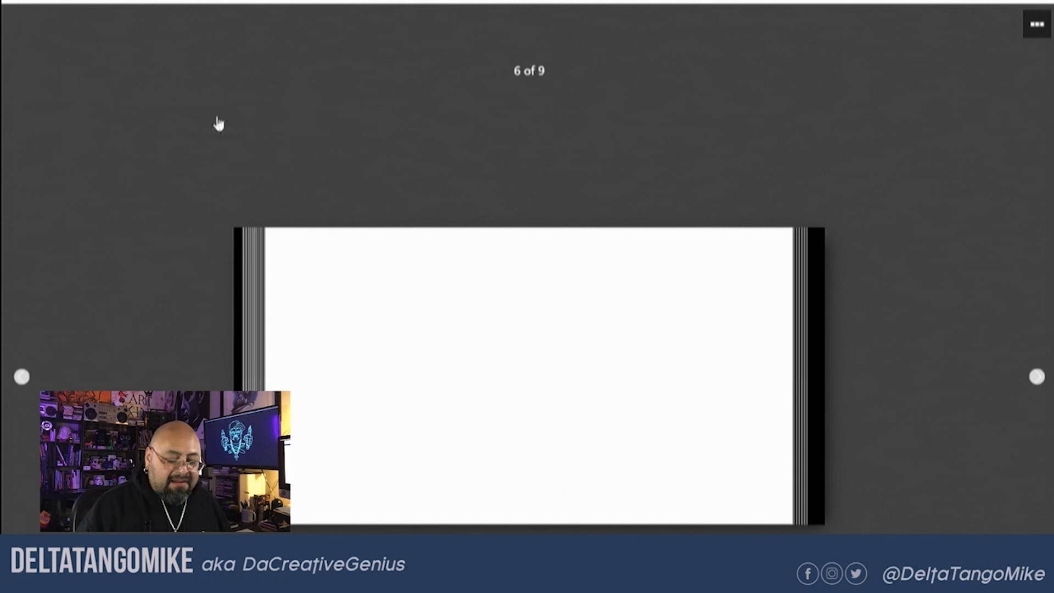
Close this journal and open the jumping-figure illustration on the third page of the six-page journal
{"action": "key", "text": "Escape"}
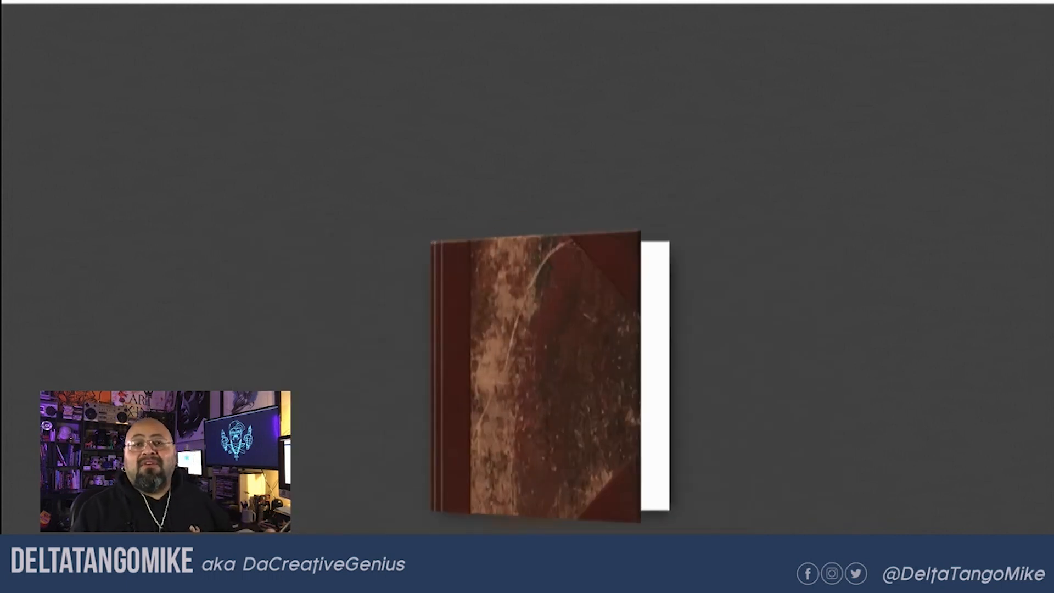
{"action": "mouse_move", "coordinate": [835, 426]}
{"action": "left_mouse_down"}
{"action": "mouse_move", "coordinate": [626, 452]}
{"action": "mouse_move", "coordinate": [561, 444]}
{"action": "left_mouse_up"}
{"action": "left_click", "coordinate": [561, 445]}
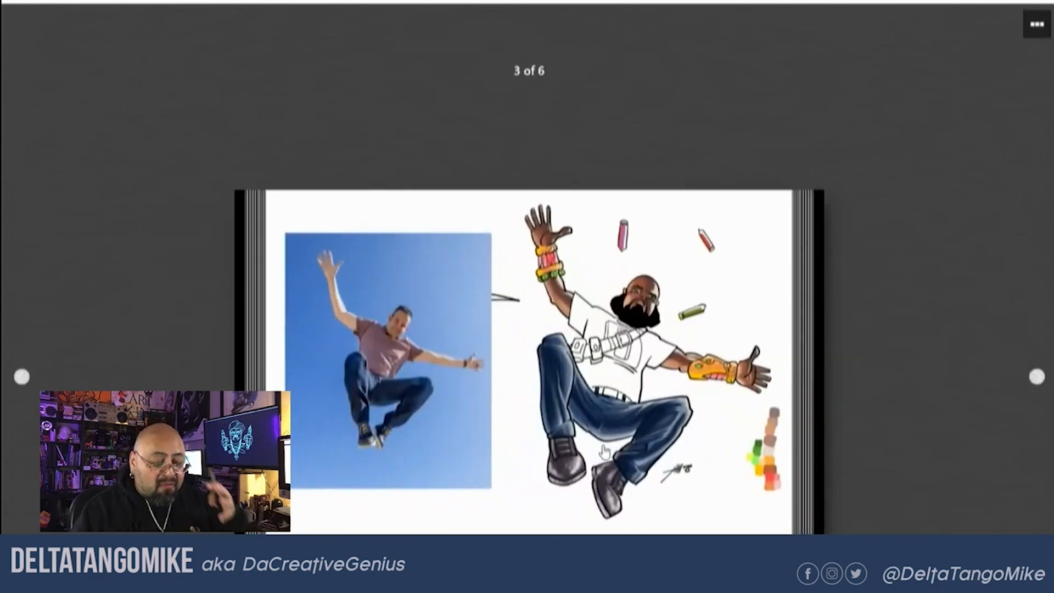
{"action": "left_click", "coordinate": [654, 405]}
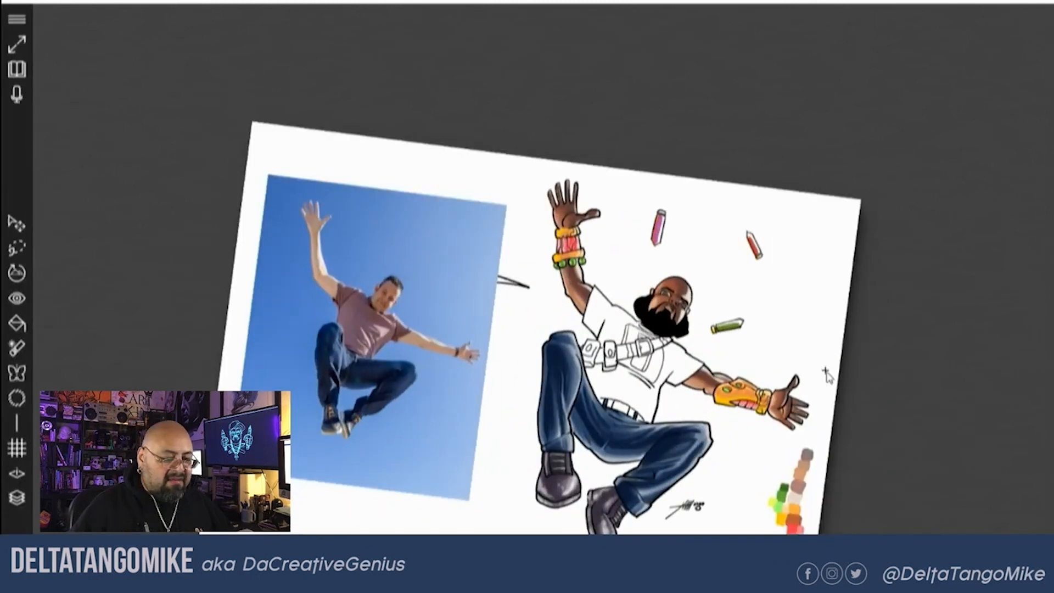
Show the canvas full screen and examine the jumping-figure illustration and its reference photo up close
{"action": "scroll", "coordinate": [631, 307], "scroll_direction": "up", "scroll_amount": 3}
{"action": "scroll", "coordinate": [631, 308], "scroll_direction": "down", "scroll_amount": 3}
{"action": "scroll", "coordinate": [631, 308], "scroll_direction": "up", "scroll_amount": 4}
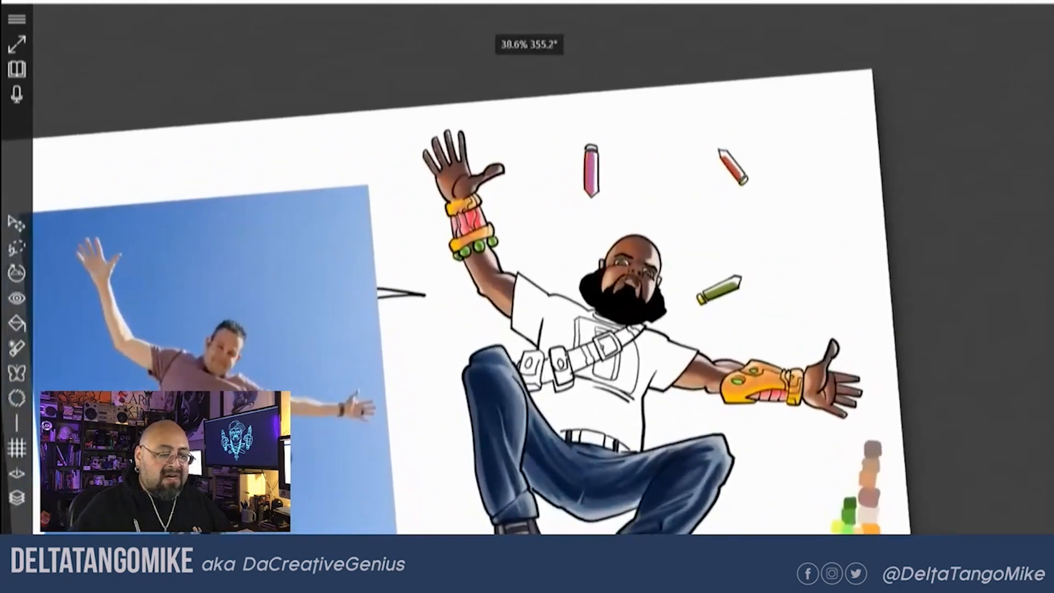
{"action": "scroll", "coordinate": [631, 307], "scroll_direction": "up", "scroll_amount": 1}
{"action": "scroll", "coordinate": [632, 308], "scroll_direction": "up", "scroll_amount": 2}
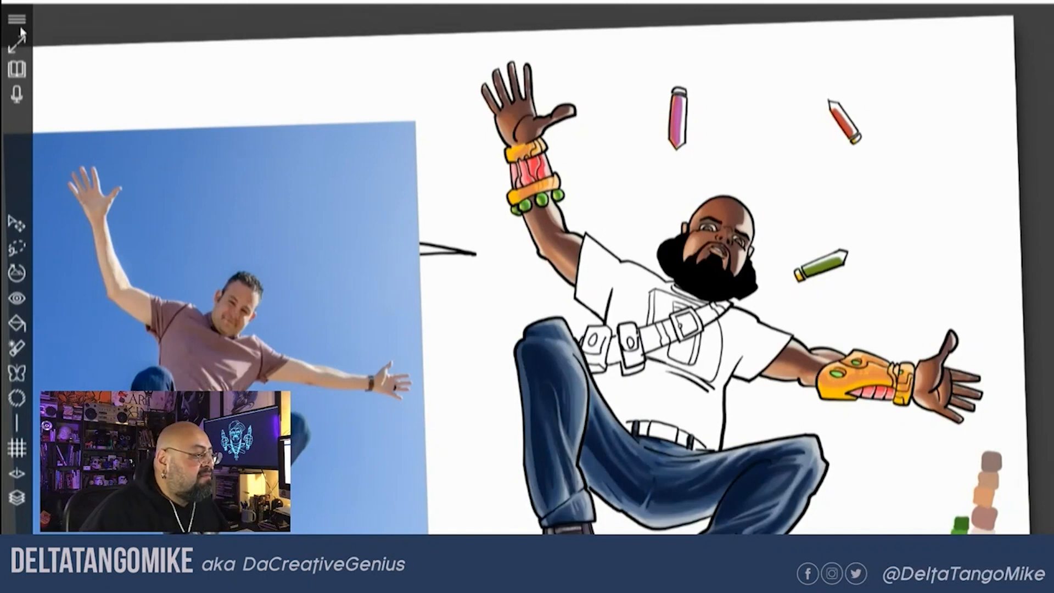
{"action": "left_click", "coordinate": [16, 44]}
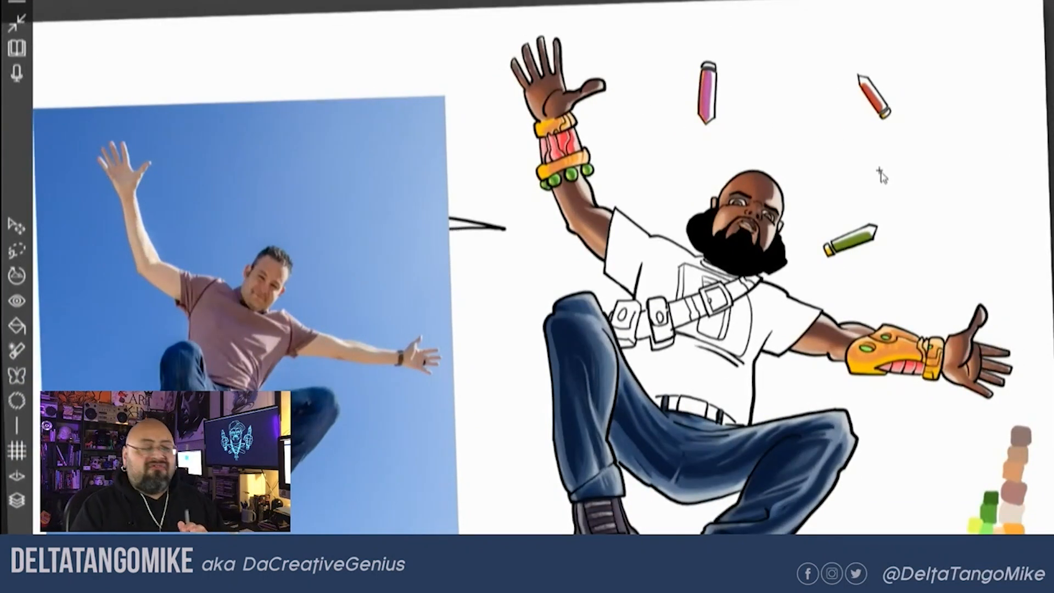
{"action": "scroll", "coordinate": [880, 173], "scroll_direction": "down", "scroll_amount": 3}
{"action": "scroll", "coordinate": [879, 174], "scroll_direction": "up", "scroll_amount": 1}
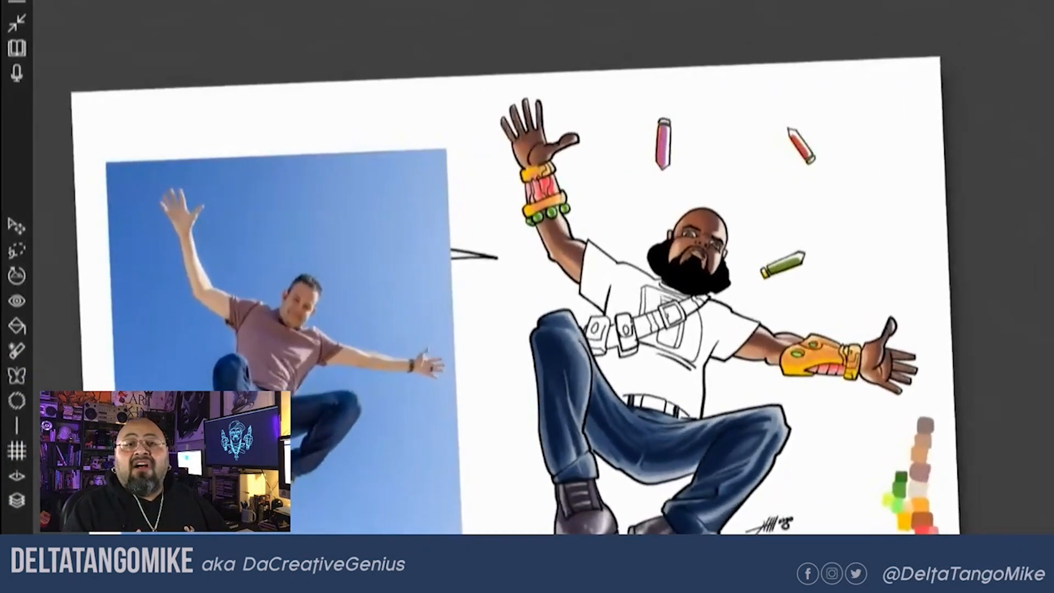
{"action": "scroll", "coordinate": [670, 247], "scroll_direction": "up", "scroll_amount": 5}
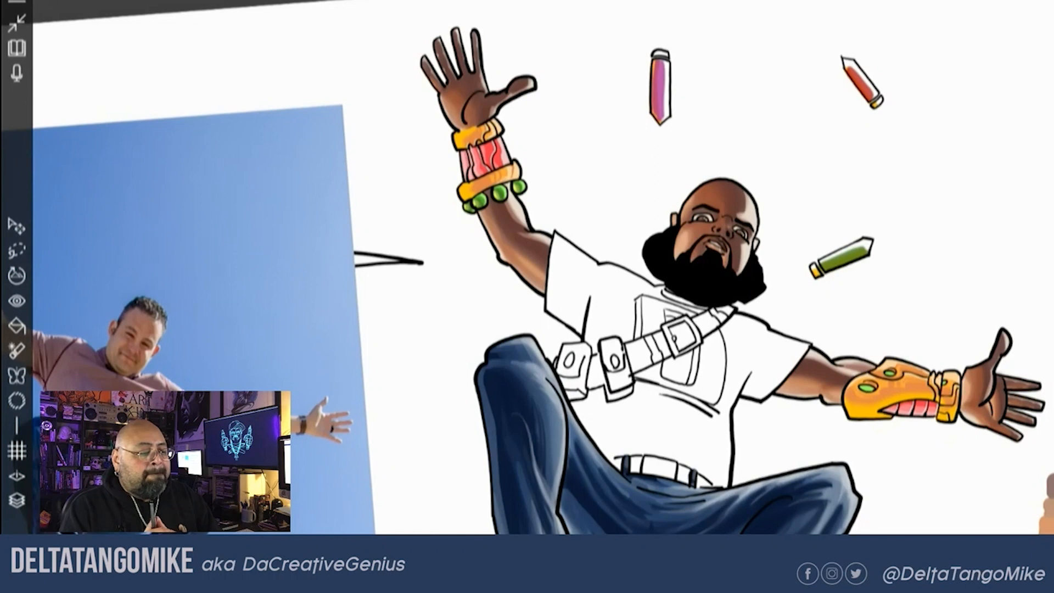
{"action": "scroll", "coordinate": [669, 247], "scroll_direction": "down", "scroll_amount": 2}
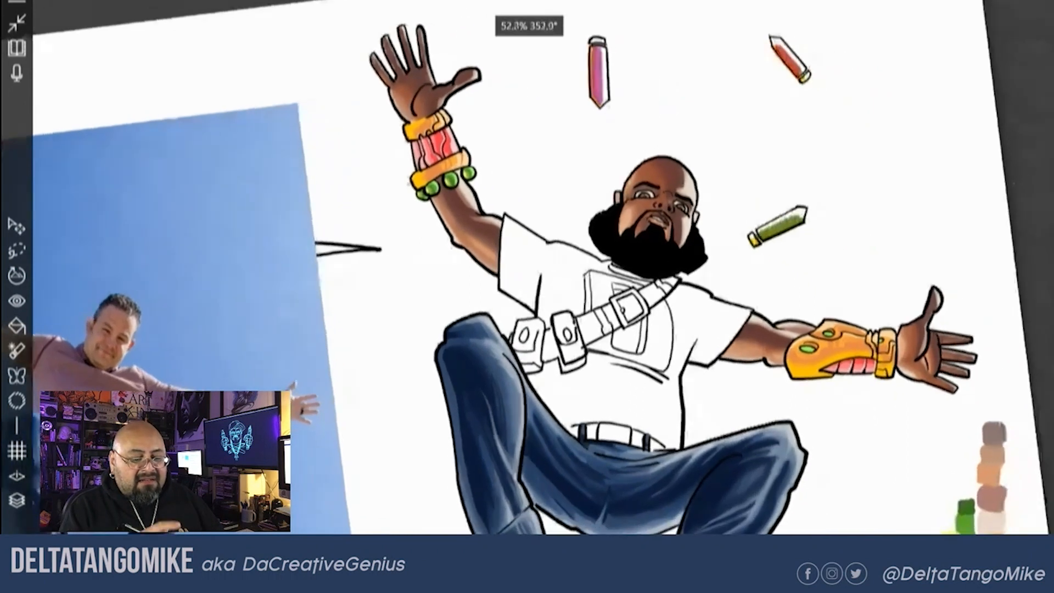
{"action": "scroll", "coordinate": [670, 247], "scroll_direction": "up", "scroll_amount": 1}
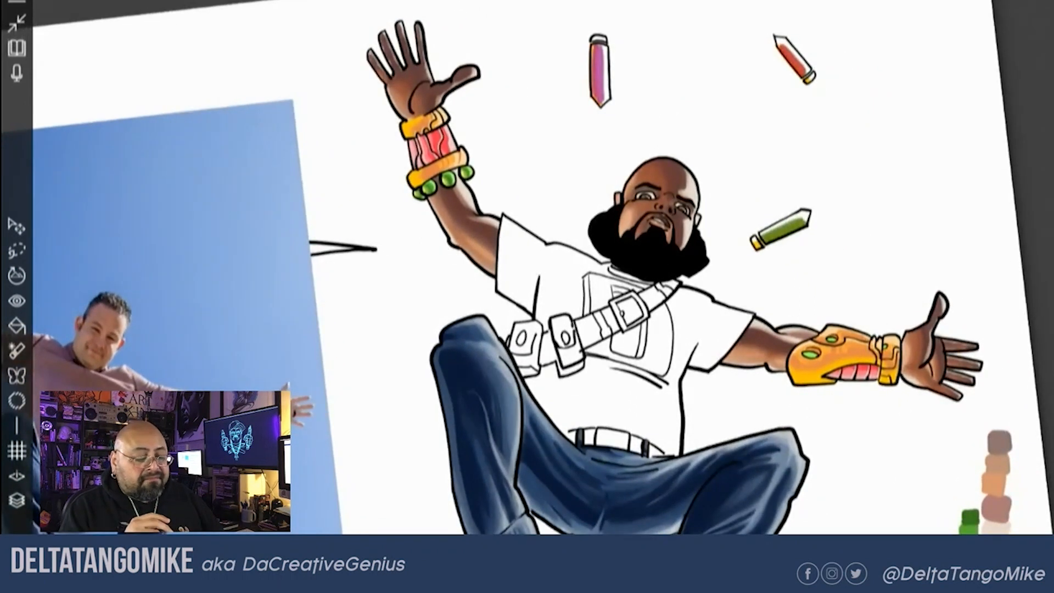
{"action": "scroll", "coordinate": [670, 384], "scroll_direction": "down", "scroll_amount": 2}
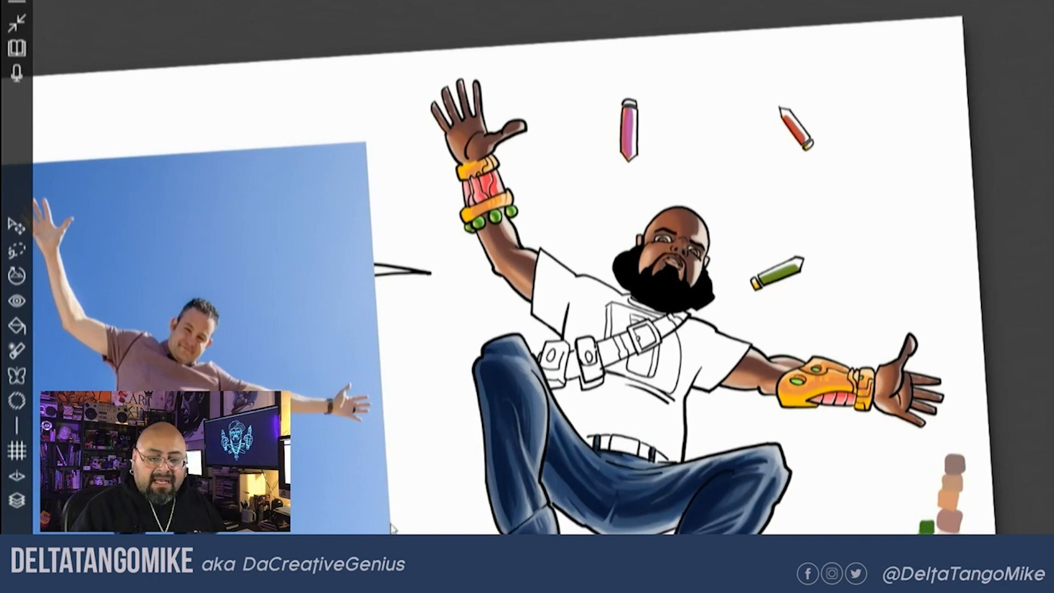
Check the layer stack, sketch test strokes in the blank area beside the bent knee, and undo them
{"action": "left_click", "coordinate": [16, 500]}
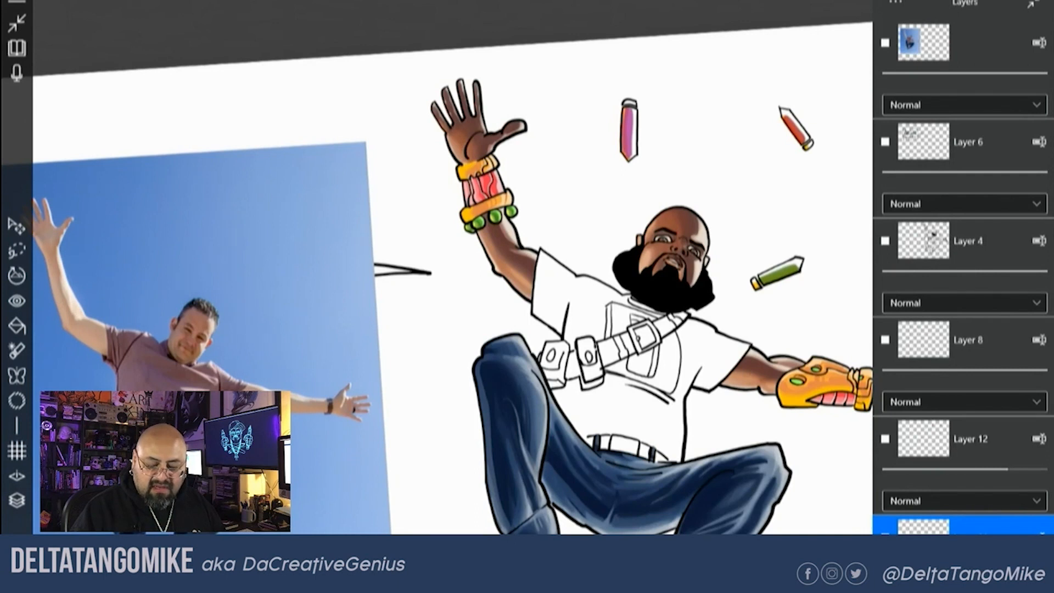
{"action": "left_click", "coordinate": [17, 501]}
{"action": "left_click_drag", "start_coordinate": [822, 534], "coordinate": [845, 474]}
{"action": "mouse_move", "coordinate": [870, 533]}
{"action": "left_mouse_down"}
{"action": "mouse_move", "coordinate": [856, 511]}
{"action": "mouse_move", "coordinate": [860, 532]}
{"action": "left_mouse_up"}
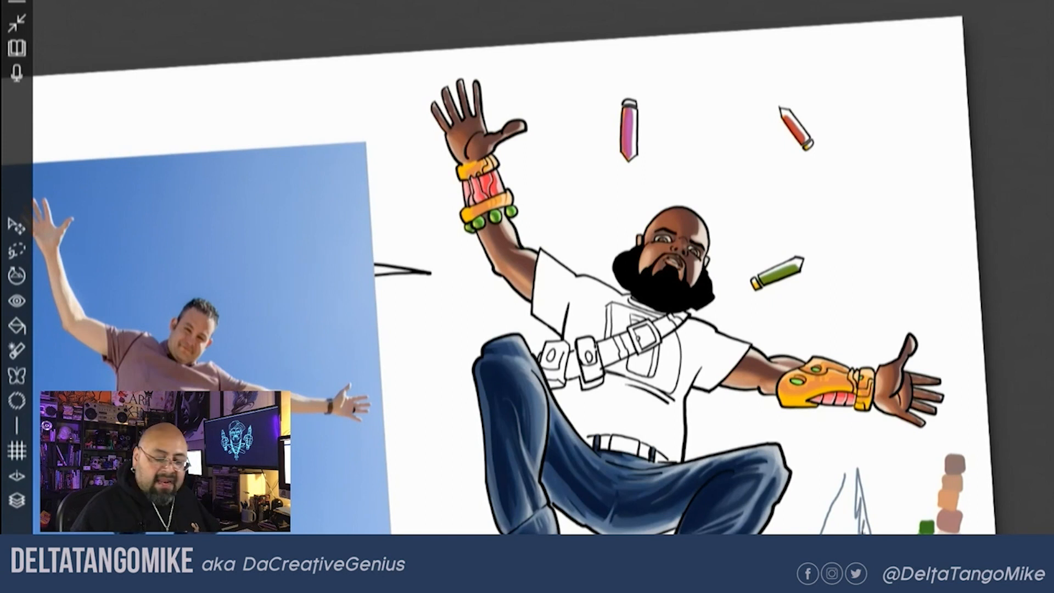
{"action": "key", "text": "ctrl+z"}
{"action": "key", "text": "ctrl+z"}
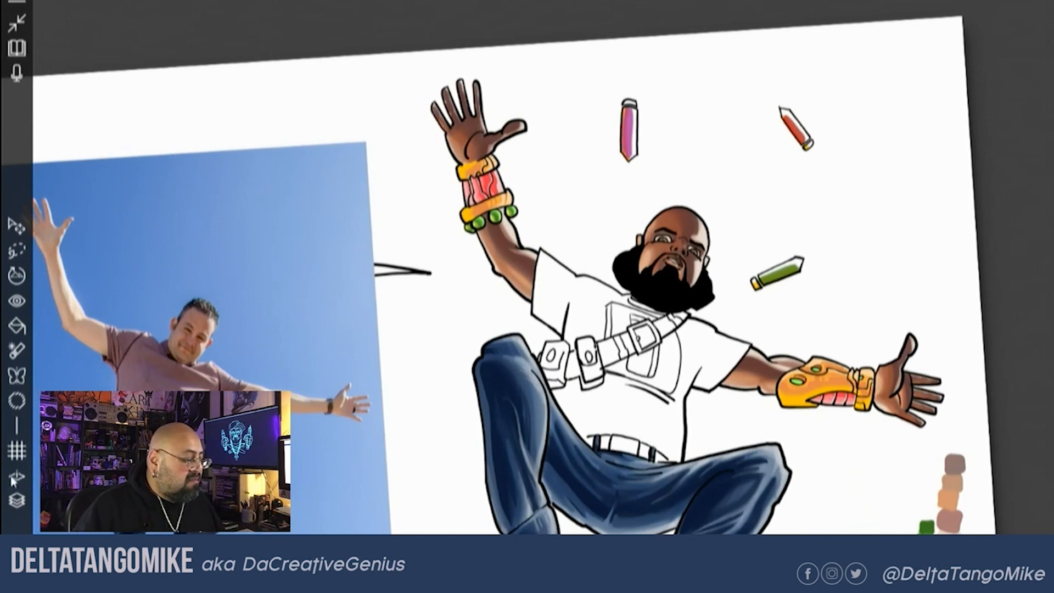
Show the layers, select Layer 6, and turn Layer 4 and Layer 6 off and back on
{"action": "left_click", "coordinate": [16, 501]}
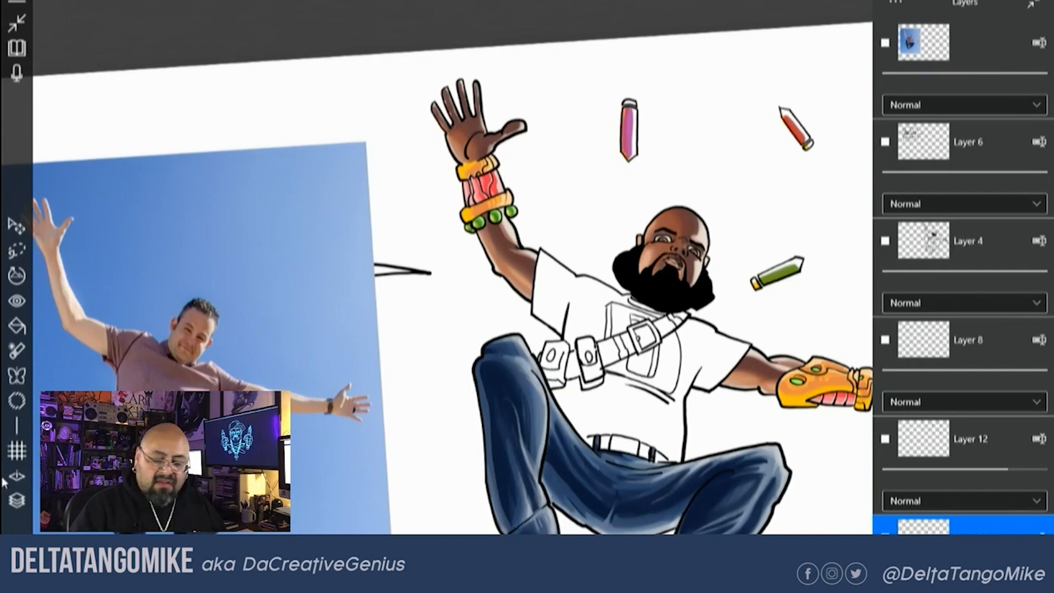
{"action": "left_click", "coordinate": [935, 156]}
{"action": "left_click", "coordinate": [885, 241]}
{"action": "left_click", "coordinate": [886, 240]}
{"action": "left_click", "coordinate": [885, 142]}
{"action": "left_click", "coordinate": [885, 142]}
{"action": "left_click", "coordinate": [886, 143]}
{"action": "left_click", "coordinate": [885, 143]}
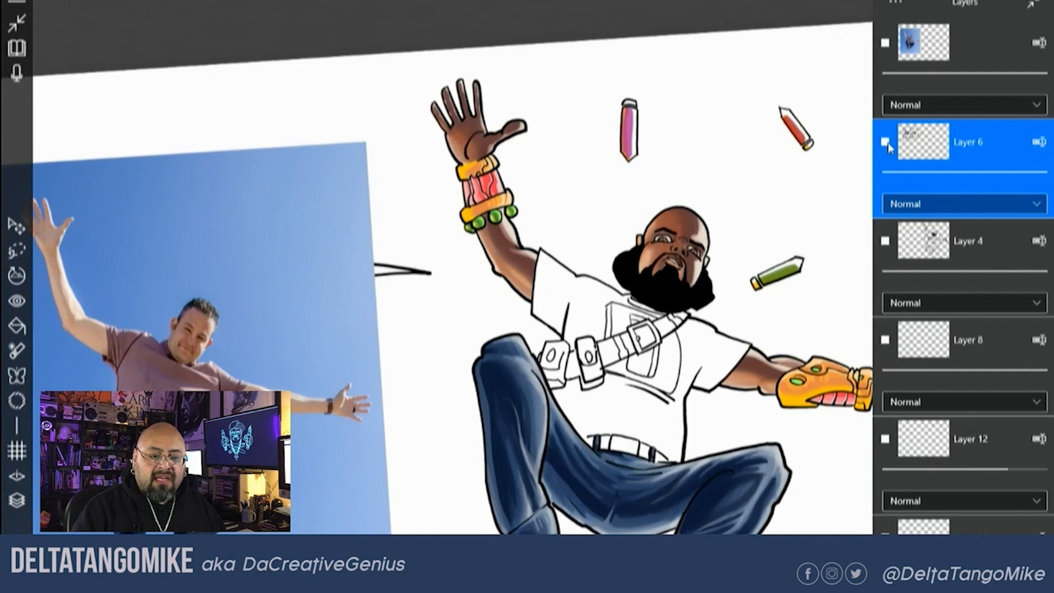
Hide the reference photo layer to inspect the artwork beneath it, and restore and select that layer
{"action": "left_click", "coordinate": [885, 43]}
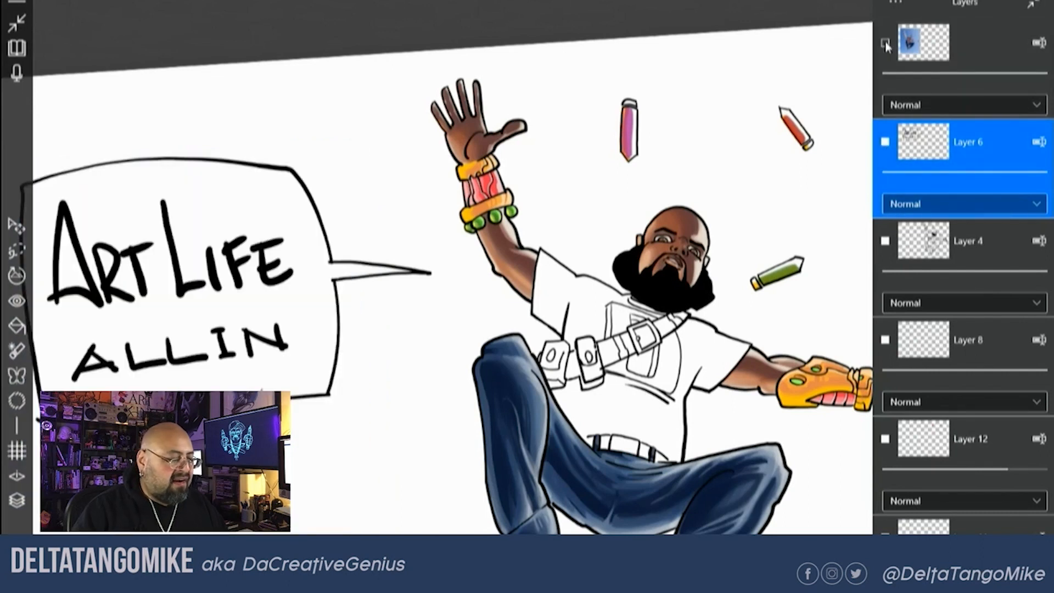
{"action": "left_click", "coordinate": [885, 42]}
{"action": "left_click", "coordinate": [890, 46]}
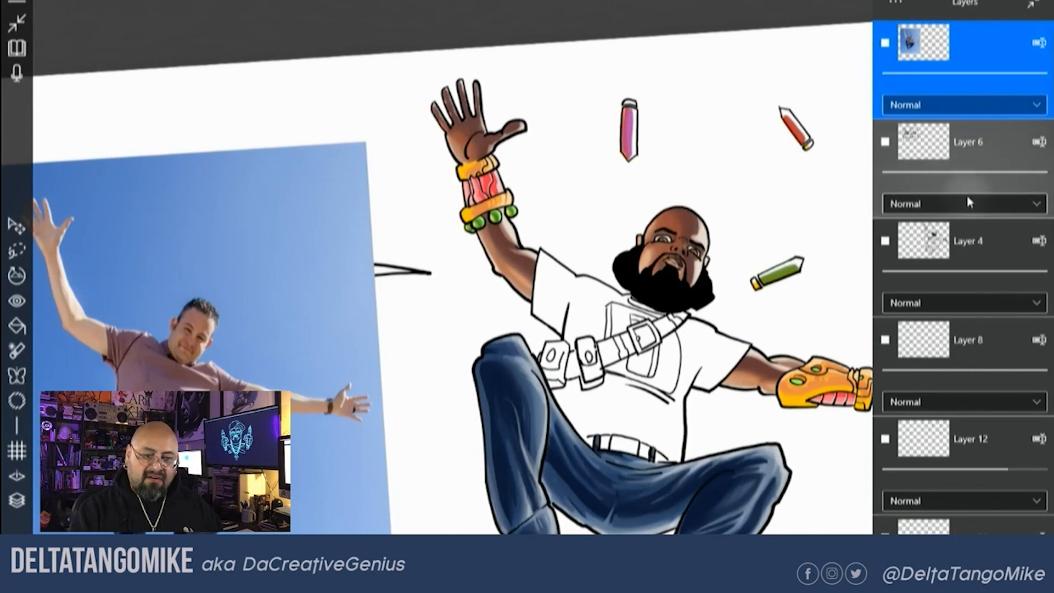
Hide the line art on Layer 4 to inspect the colouring alone, and restore it
{"action": "left_click", "coordinate": [885, 248]}
{"action": "left_click", "coordinate": [885, 243]}
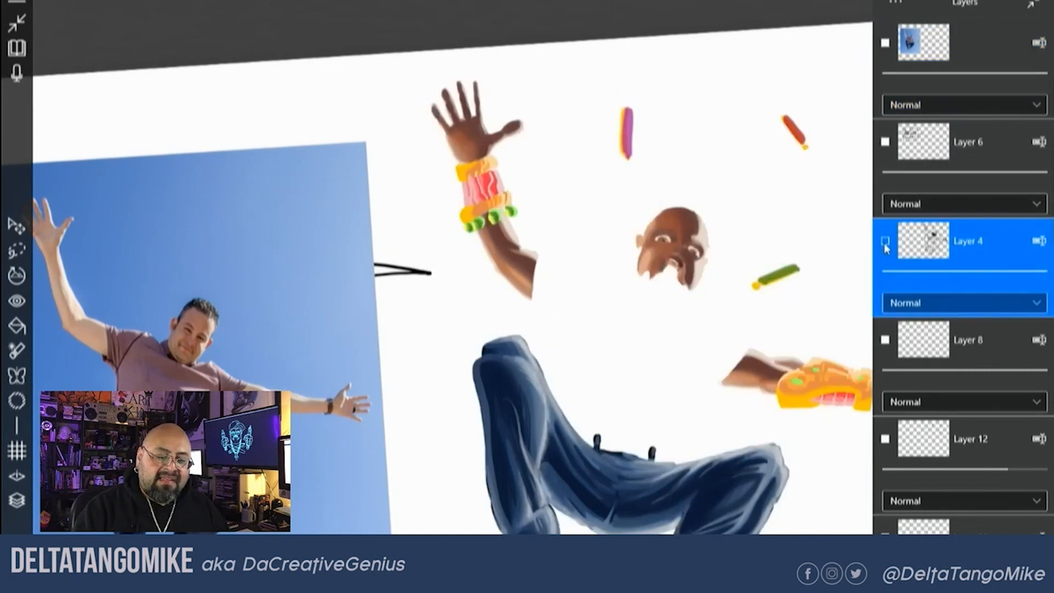
{"action": "left_click", "coordinate": [885, 242]}
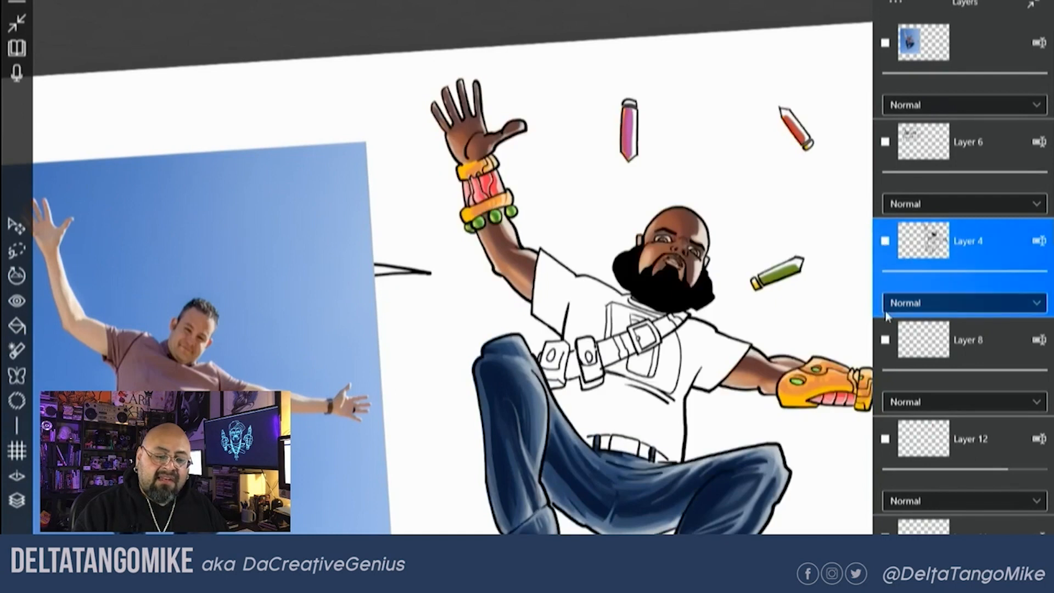
Turn Layer 8 and Layer 12 off and back on to check what each contributes to the figure
{"action": "left_click", "coordinate": [884, 341]}
{"action": "left_click", "coordinate": [885, 340]}
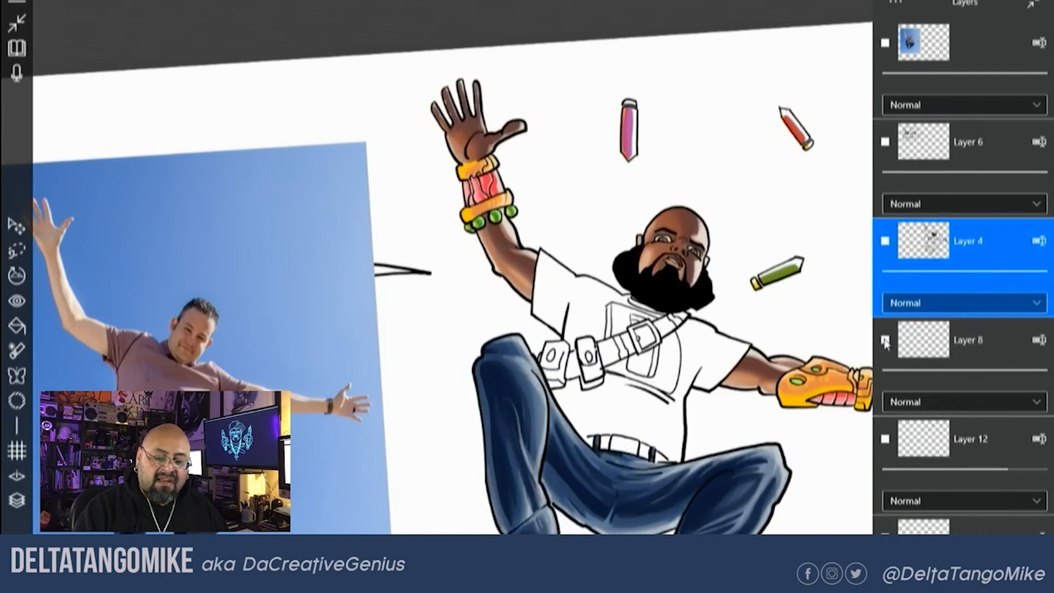
{"action": "left_click", "coordinate": [884, 440]}
{"action": "left_click", "coordinate": [884, 440]}
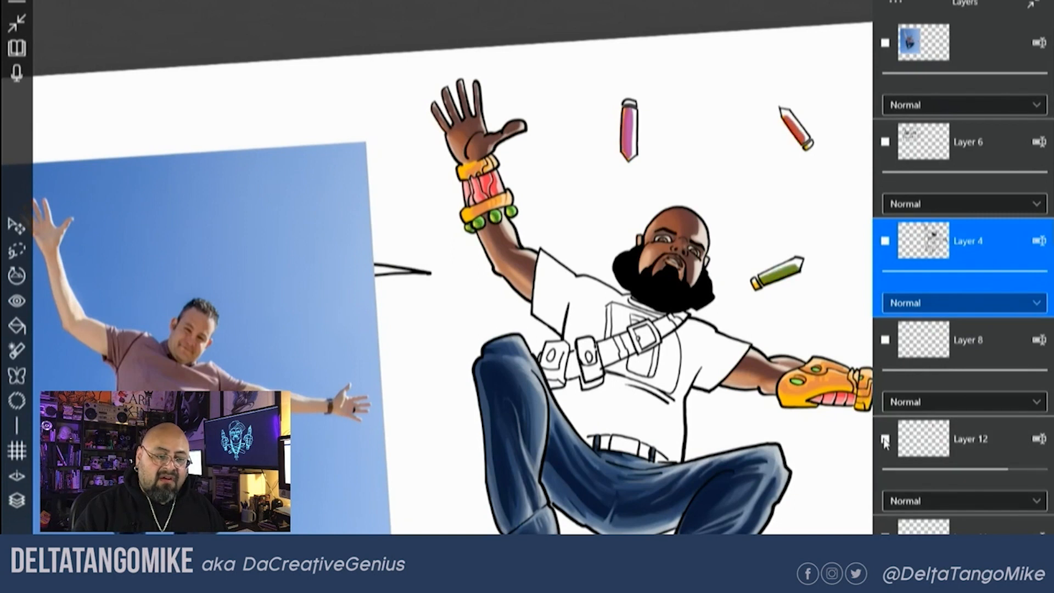
{"action": "left_click", "coordinate": [884, 440]}
{"action": "left_click", "coordinate": [885, 440]}
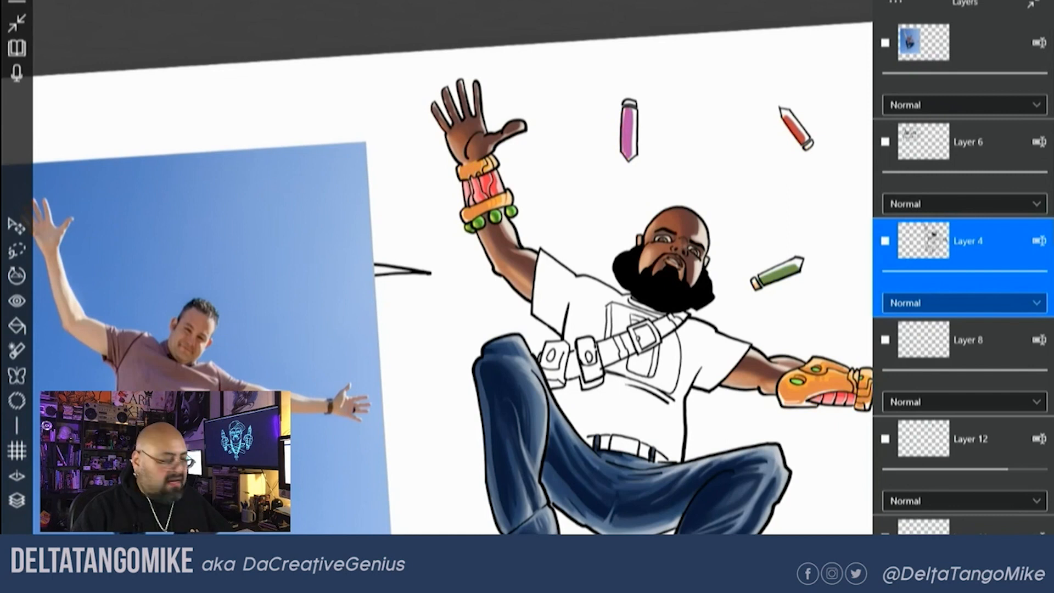
Turn Layer 8 and Layer 11 off and back on to check what each contributes, and select Layer 11
{"action": "left_click_drag", "start_coordinate": [659, 429], "coordinate": [485, 445]}
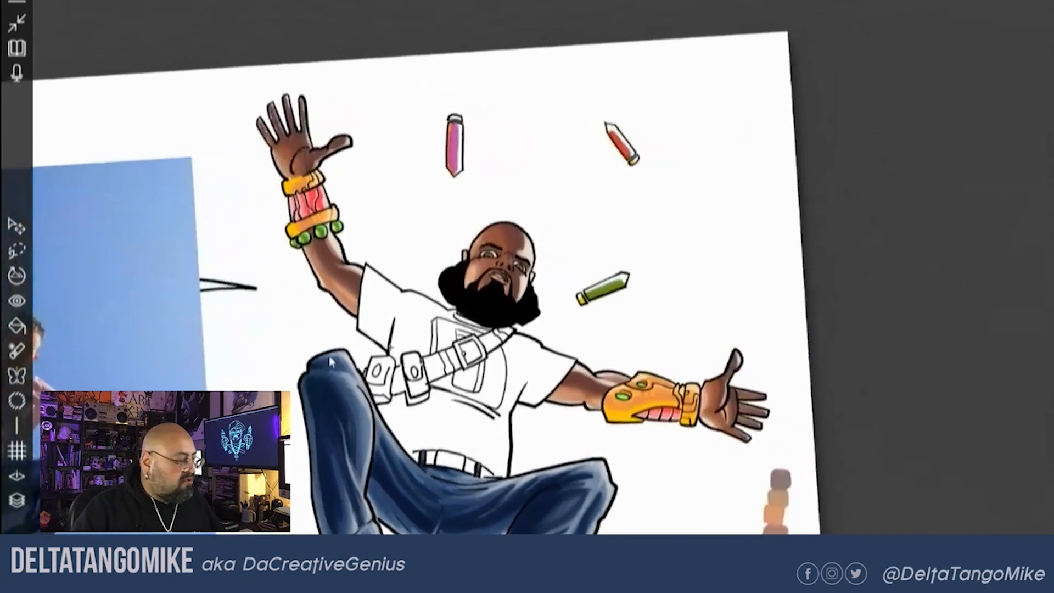
{"action": "left_click", "coordinate": [16, 502]}
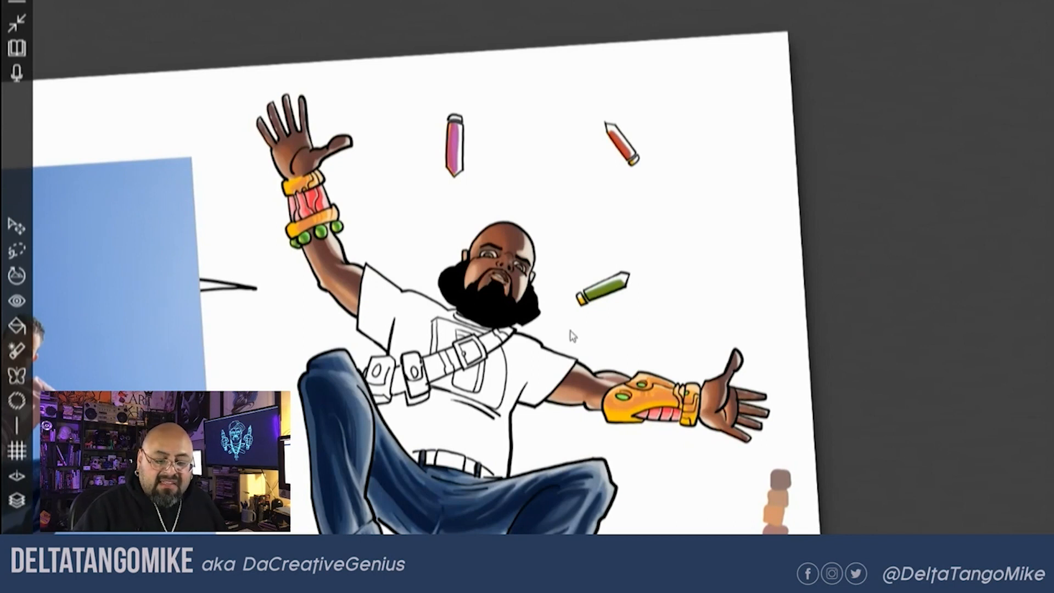
{"action": "scroll", "coordinate": [921, 230], "scroll_direction": "down", "scroll_amount": 4}
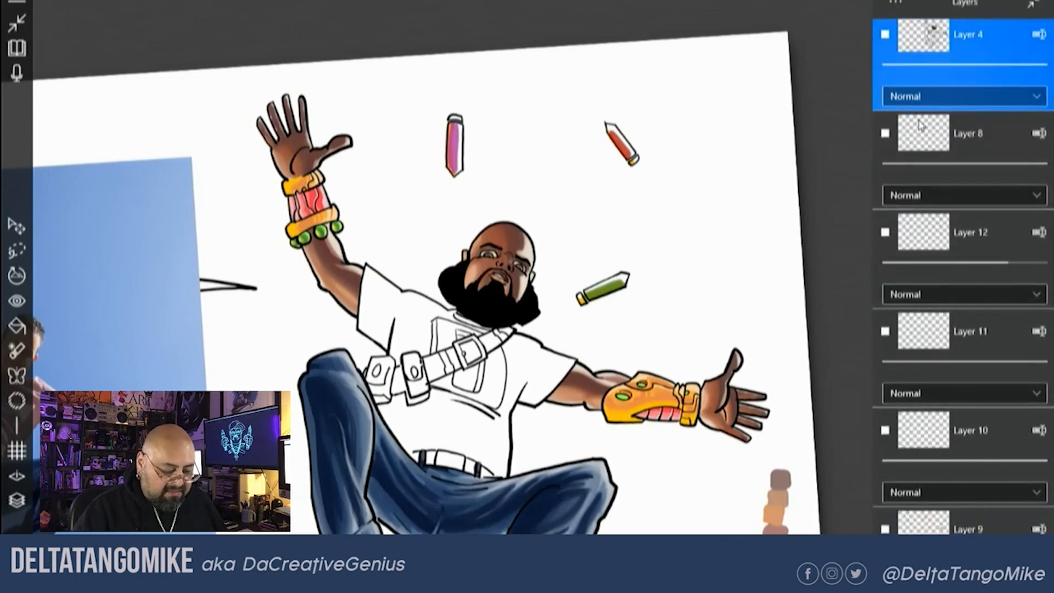
{"action": "left_click", "coordinate": [925, 137]}
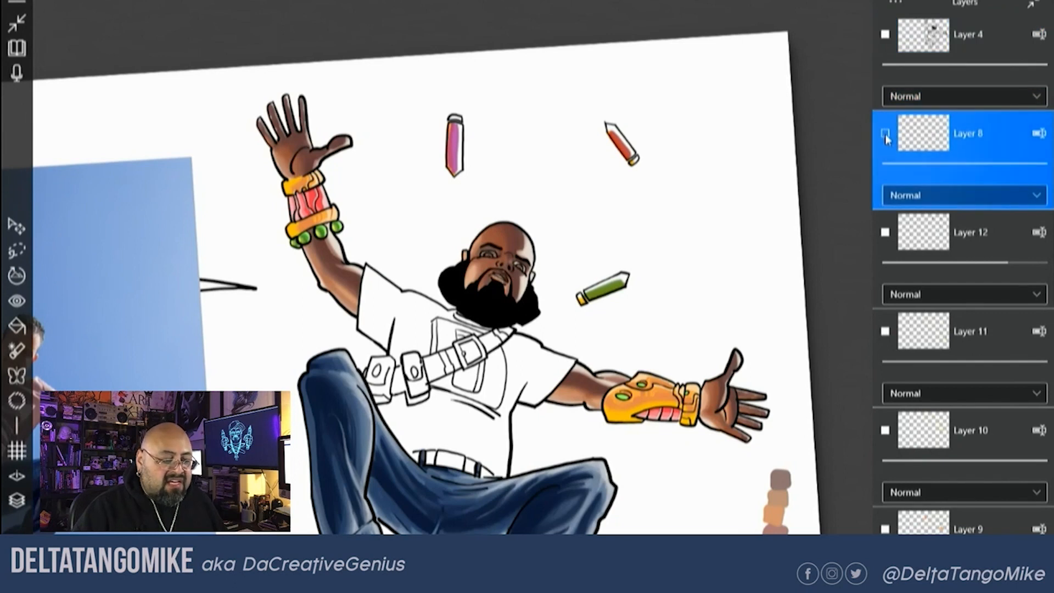
{"action": "left_click", "coordinate": [885, 331]}
{"action": "scroll", "coordinate": [895, 330], "scroll_direction": "down", "scroll_amount": 3}
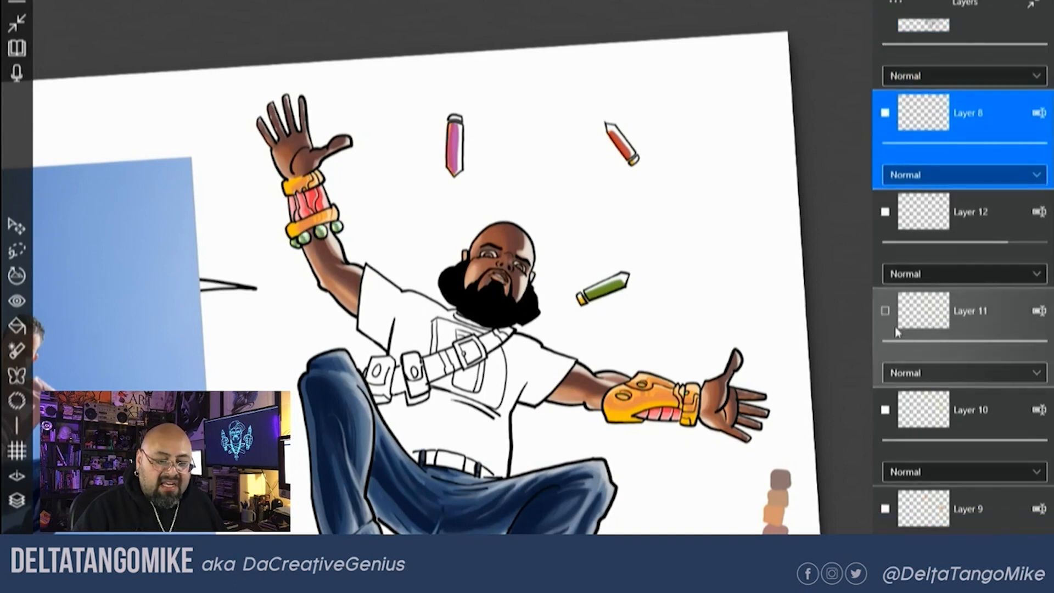
{"action": "left_click", "coordinate": [890, 131]}
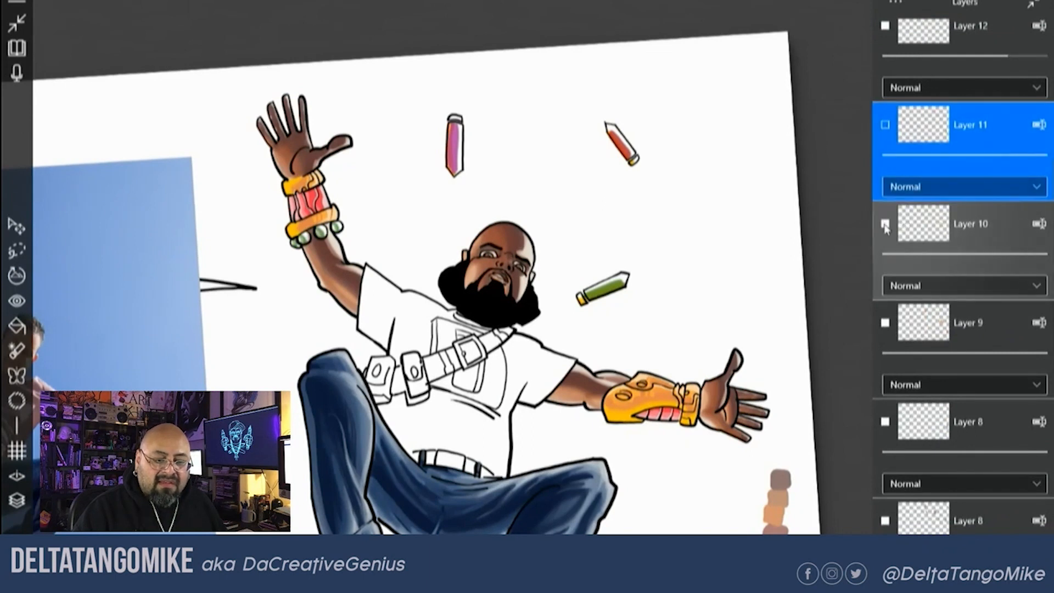
{"action": "left_click", "coordinate": [885, 125]}
Turn Layer 10 and Layer 9 off and back on to inspect the colouring of the wrist gear
{"action": "left_click", "coordinate": [885, 222]}
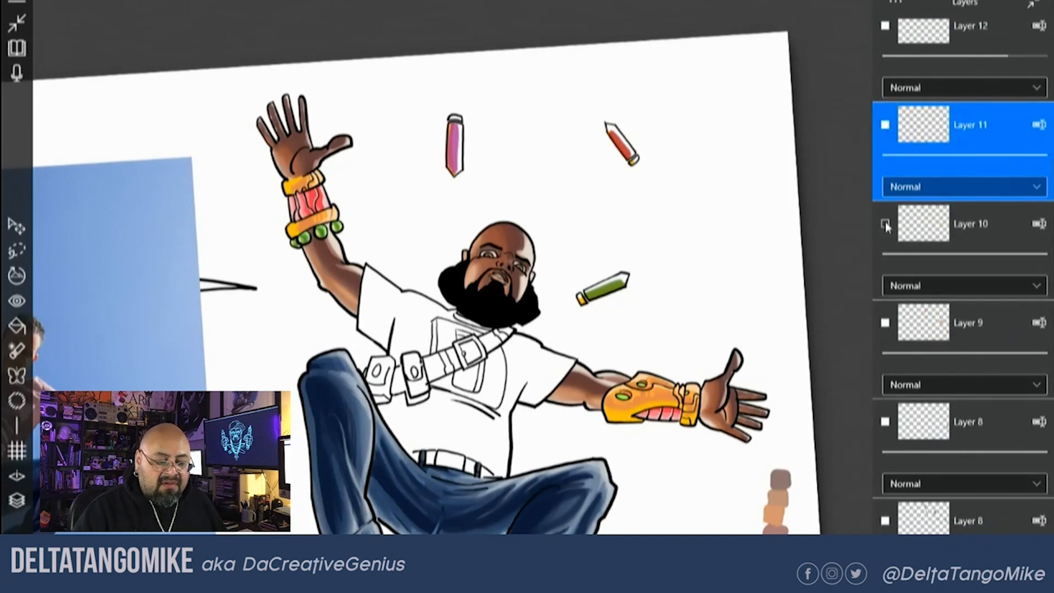
{"action": "left_click", "coordinate": [885, 223]}
{"action": "left_click", "coordinate": [884, 324]}
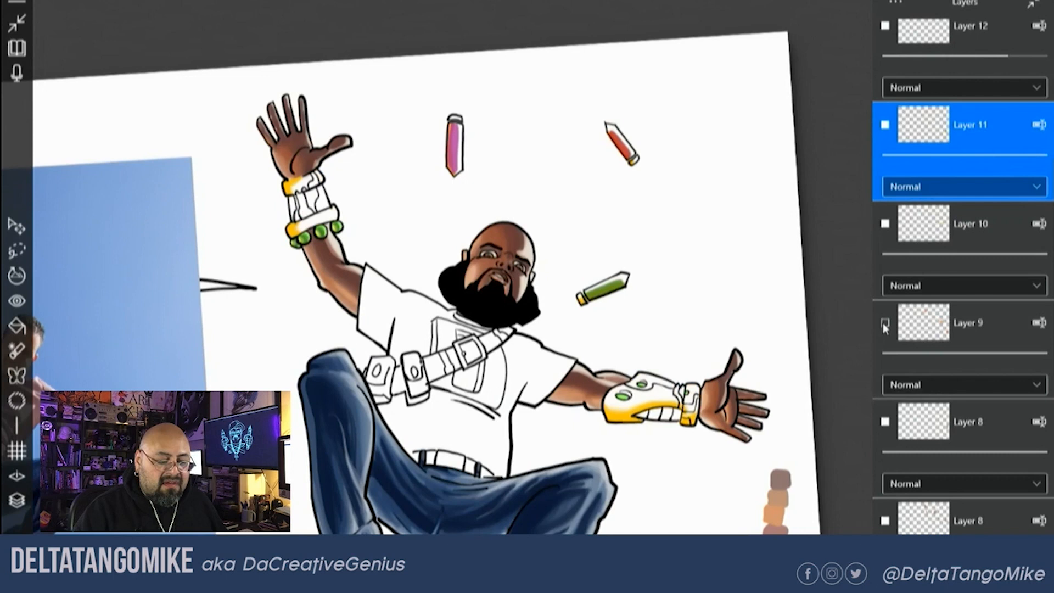
{"action": "left_click", "coordinate": [885, 324]}
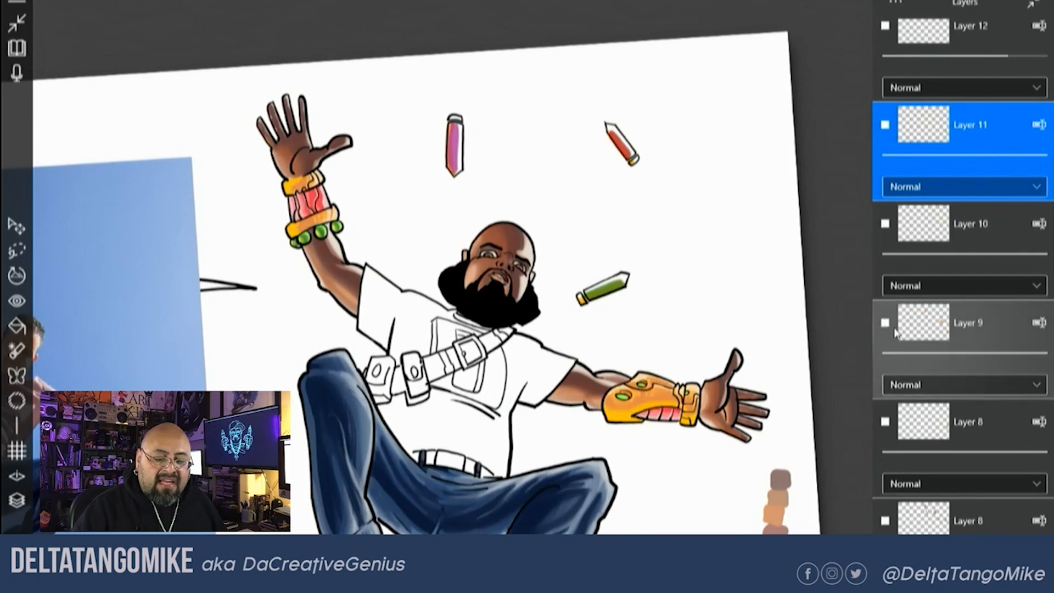
Toggle the Normal-mode Layer 8 directly below Layer 9 to compare the figure with and without it
{"action": "left_click", "coordinate": [884, 422]}
{"action": "left_click", "coordinate": [885, 422]}
{"action": "left_click", "coordinate": [884, 422]}
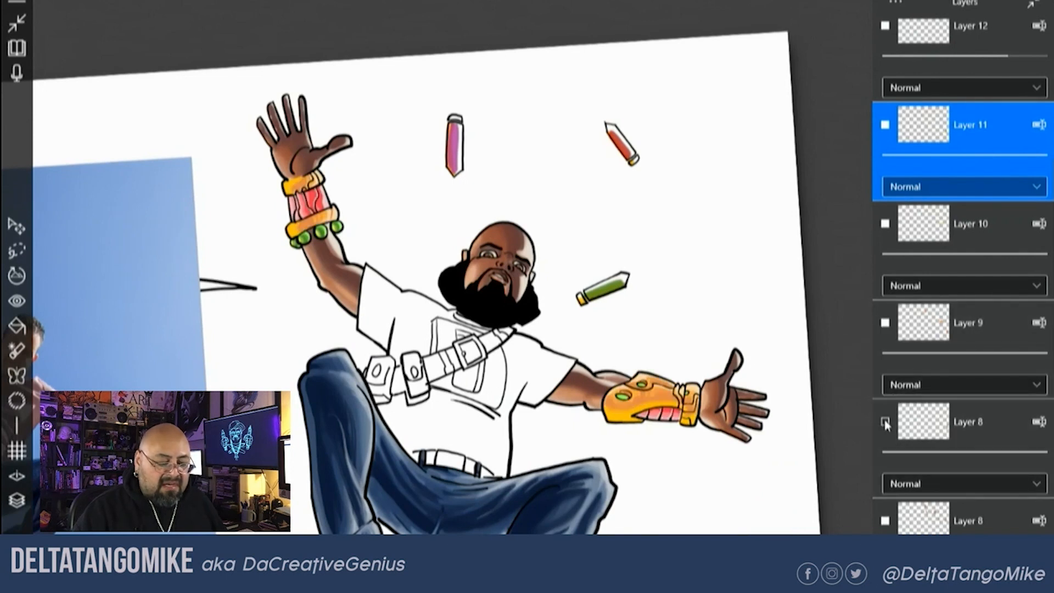
{"action": "left_click", "coordinate": [884, 422]}
{"action": "left_click", "coordinate": [885, 422]}
{"action": "left_click", "coordinate": [885, 422]}
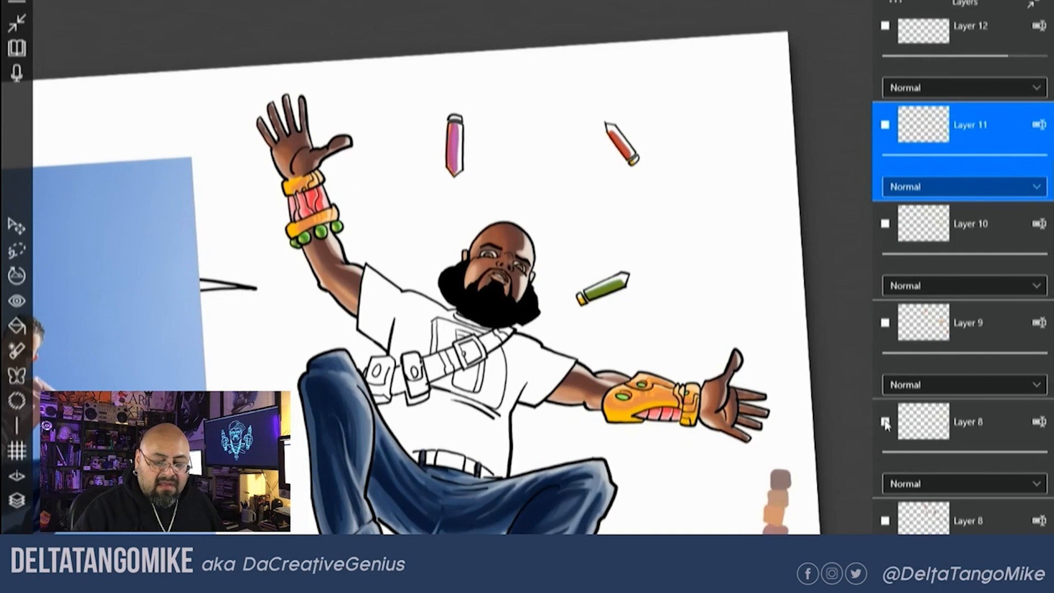
Toggle the Multiply-mode Layer 8 repeatedly to compare the skin with and without its shading, leaving the layer on
{"action": "left_click", "coordinate": [885, 522]}
{"action": "left_click", "coordinate": [884, 521]}
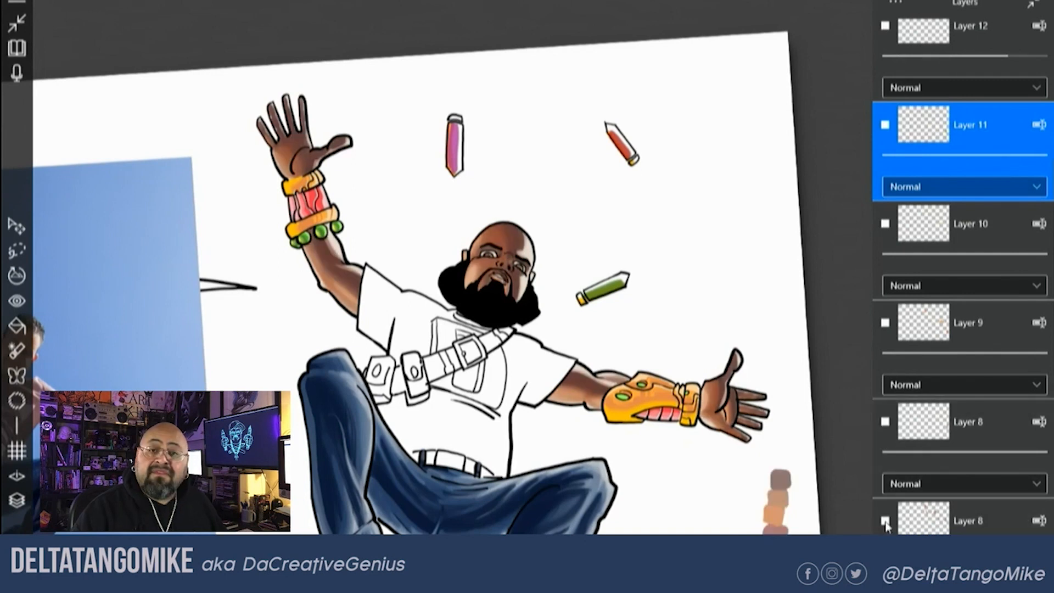
{"action": "left_click", "coordinate": [884, 521]}
{"action": "left_click", "coordinate": [885, 521]}
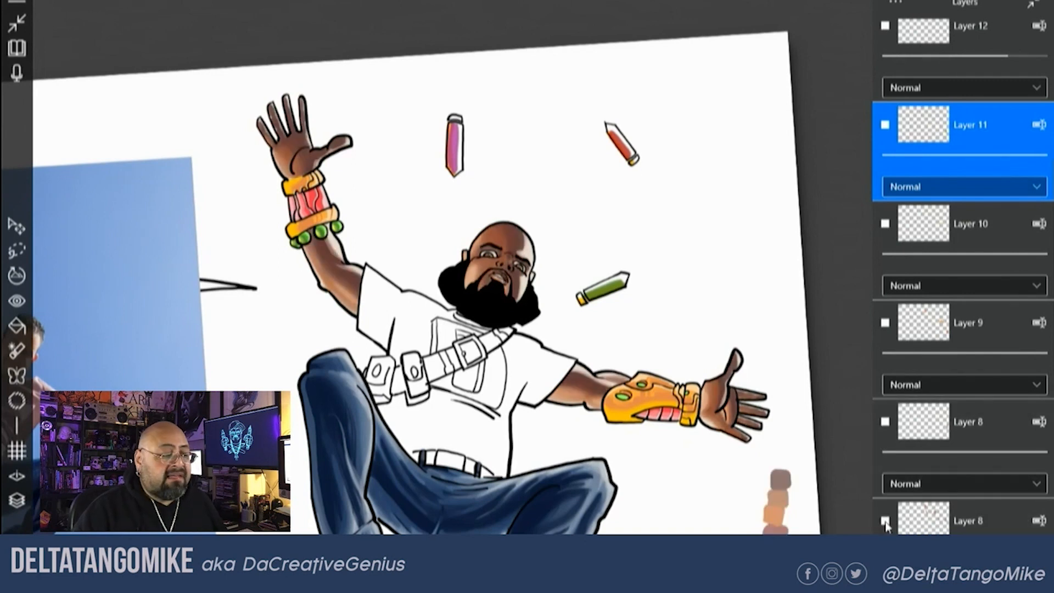
{"action": "left_click", "coordinate": [885, 520]}
{"action": "left_click", "coordinate": [884, 520]}
{"action": "left_click", "coordinate": [884, 521]}
{"action": "left_click", "coordinate": [885, 520]}
{"action": "left_click", "coordinate": [885, 520]}
{"action": "left_click", "coordinate": [885, 521]}
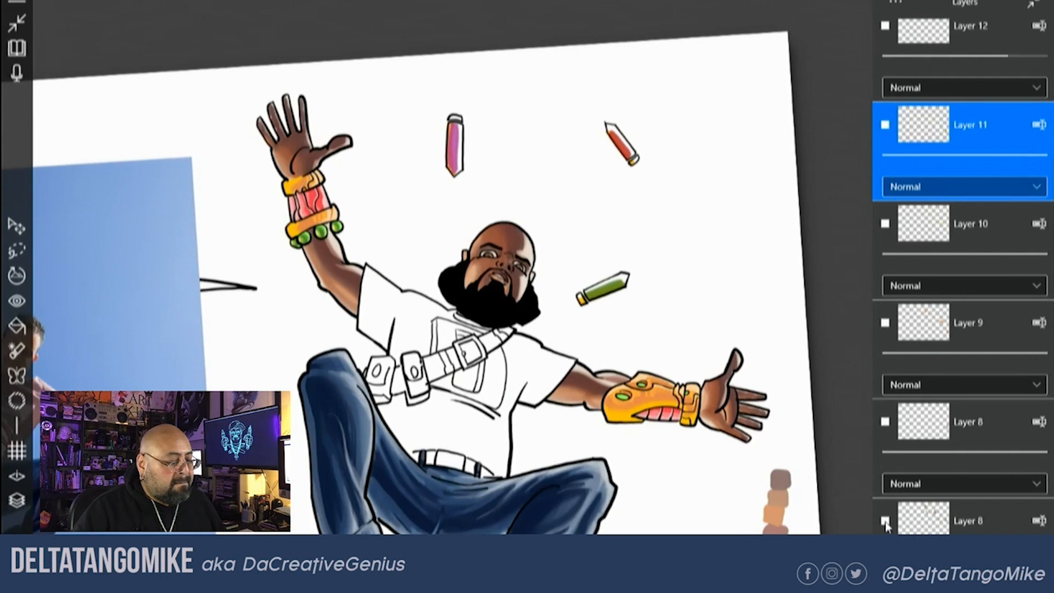
{"action": "left_click", "coordinate": [885, 520]}
{"action": "left_click", "coordinate": [885, 520]}
{"action": "left_click", "coordinate": [885, 520]}
{"action": "left_click", "coordinate": [885, 521]}
{"action": "left_click", "coordinate": [884, 520]}
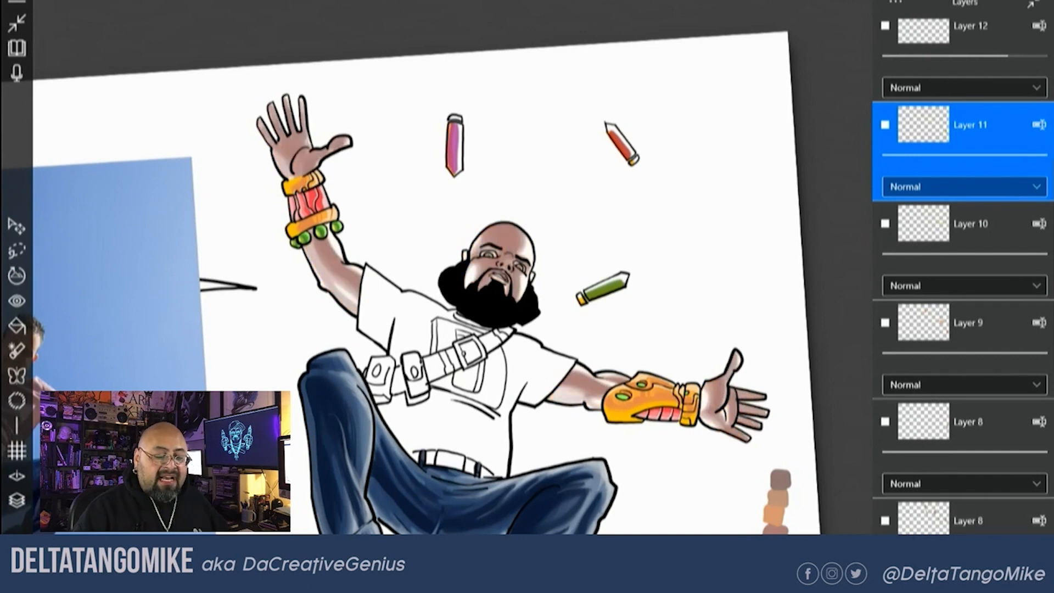
{"action": "left_click", "coordinate": [885, 520]}
Toggle Layer 16 repeatedly to compare the jeans with and without its highlights, leaving the layer on
{"action": "scroll", "coordinate": [960, 274], "scroll_direction": "down", "scroll_amount": 7}
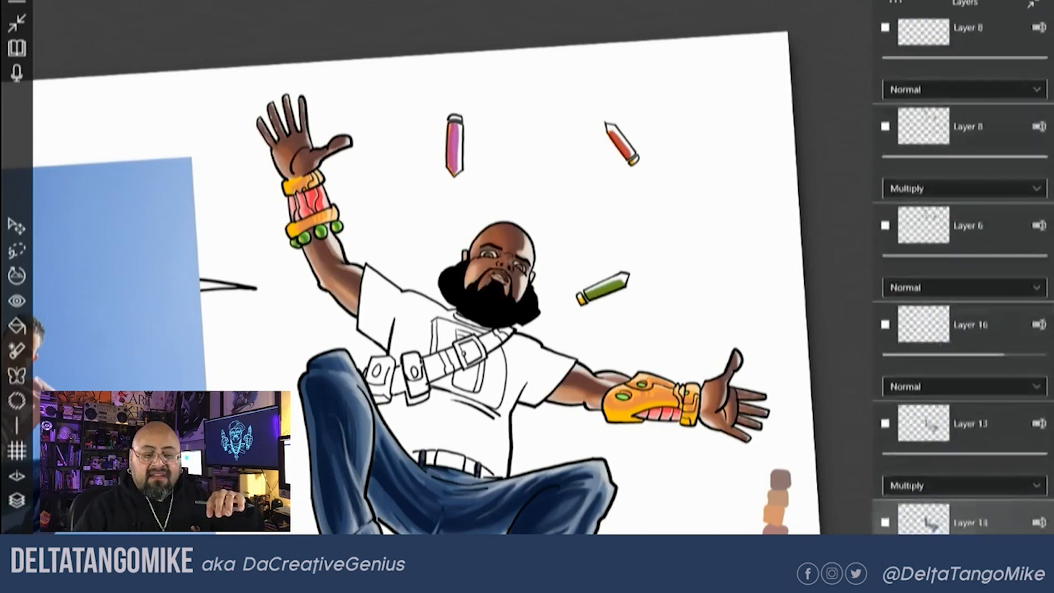
{"action": "left_click", "coordinate": [885, 306]}
{"action": "left_click", "coordinate": [884, 307]}
{"action": "left_click", "coordinate": [885, 307]}
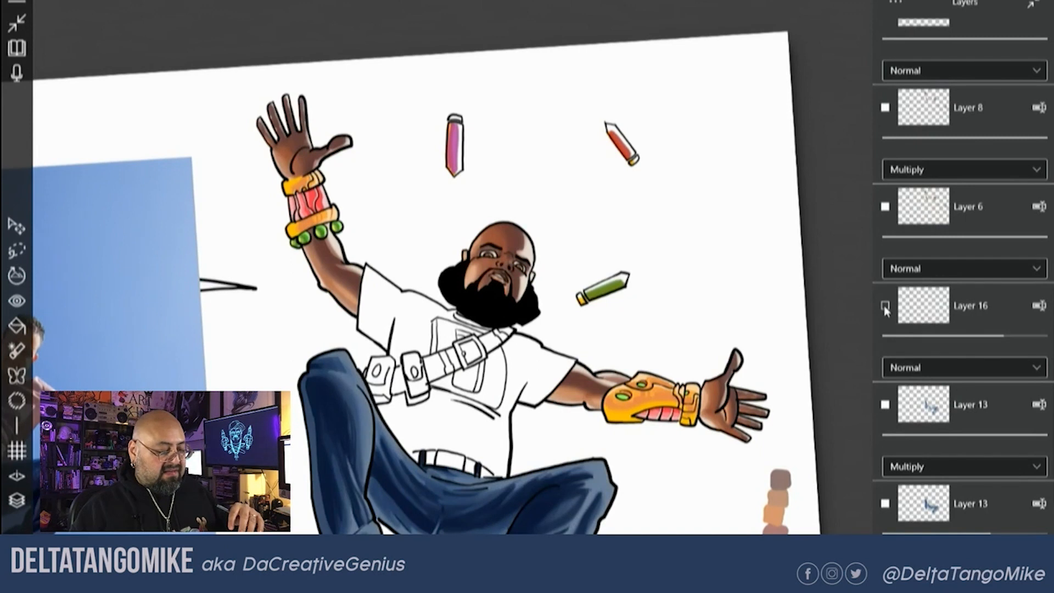
{"action": "left_click", "coordinate": [885, 307]}
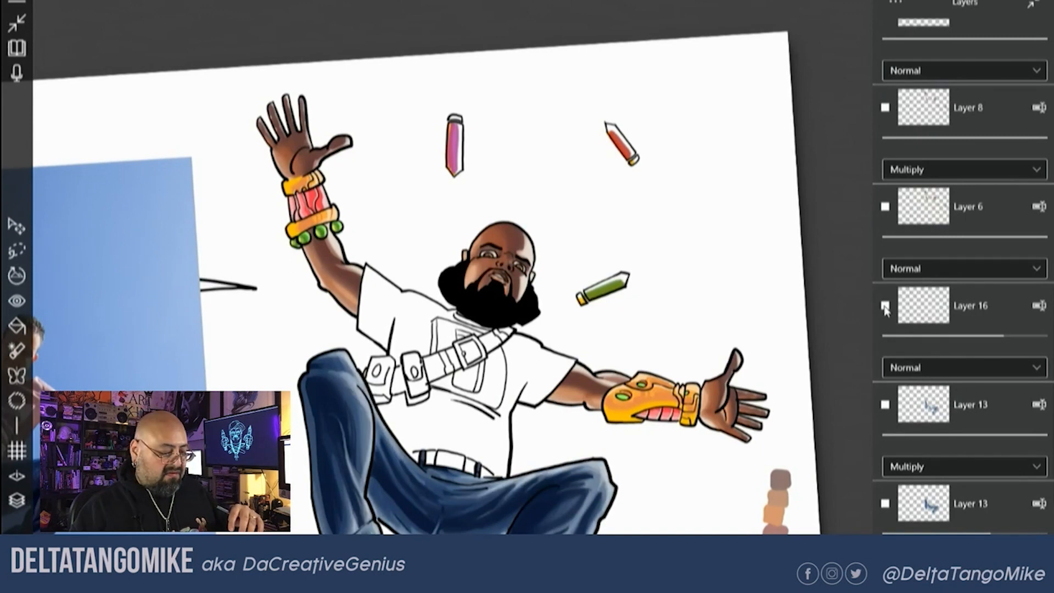
{"action": "left_click", "coordinate": [885, 306]}
{"action": "left_click", "coordinate": [885, 307]}
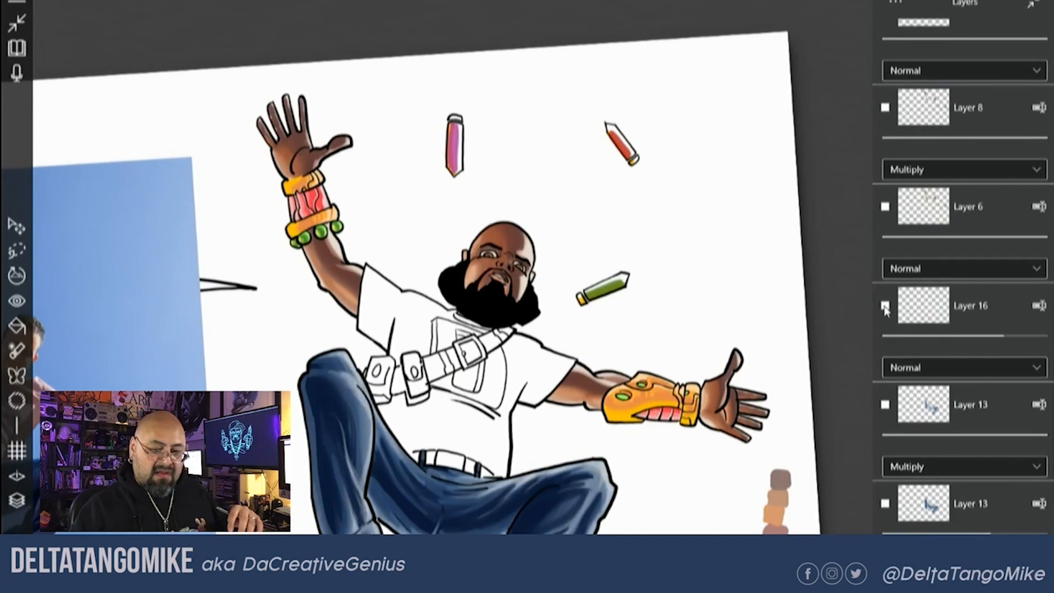
Lower the opacity of Layer 16, select that layer, and readjust its opacity against the jeans' highlights
{"action": "left_click", "coordinate": [1023, 336]}
{"action": "left_click_drag", "start_coordinate": [943, 338], "coordinate": [979, 339]}
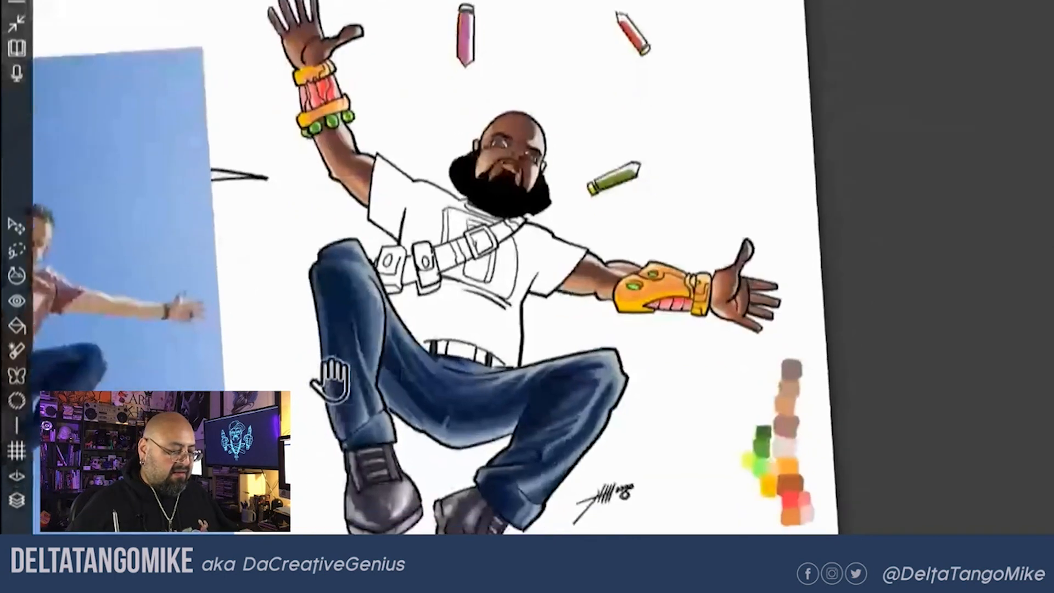
{"action": "scroll", "coordinate": [332, 378], "scroll_direction": "up", "scroll_amount": 5}
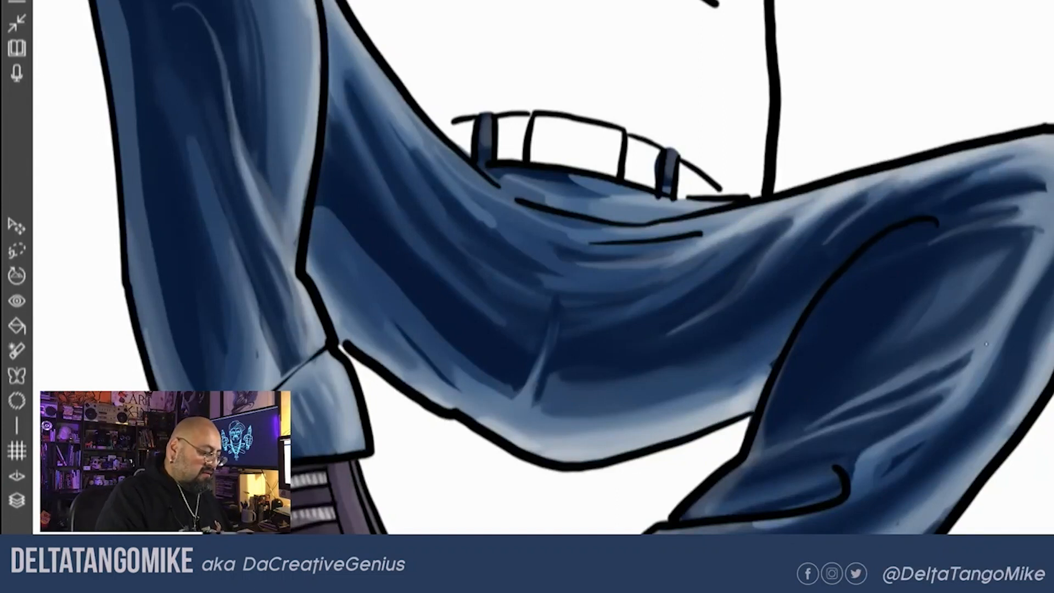
{"action": "key", "text": "l"}
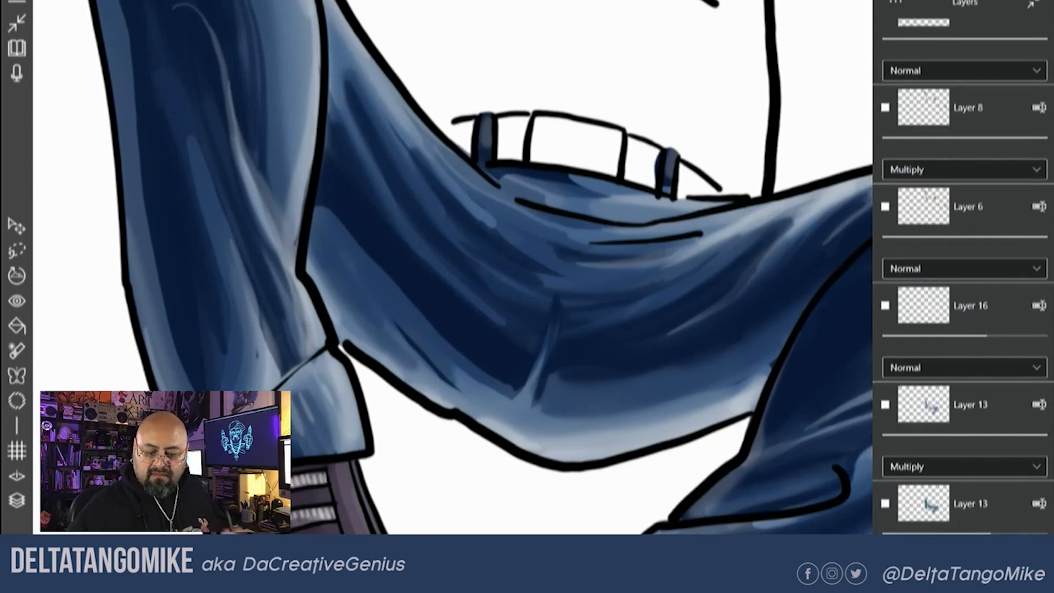
{"action": "scroll", "coordinate": [951, 357], "scroll_direction": "down", "scroll_amount": 5}
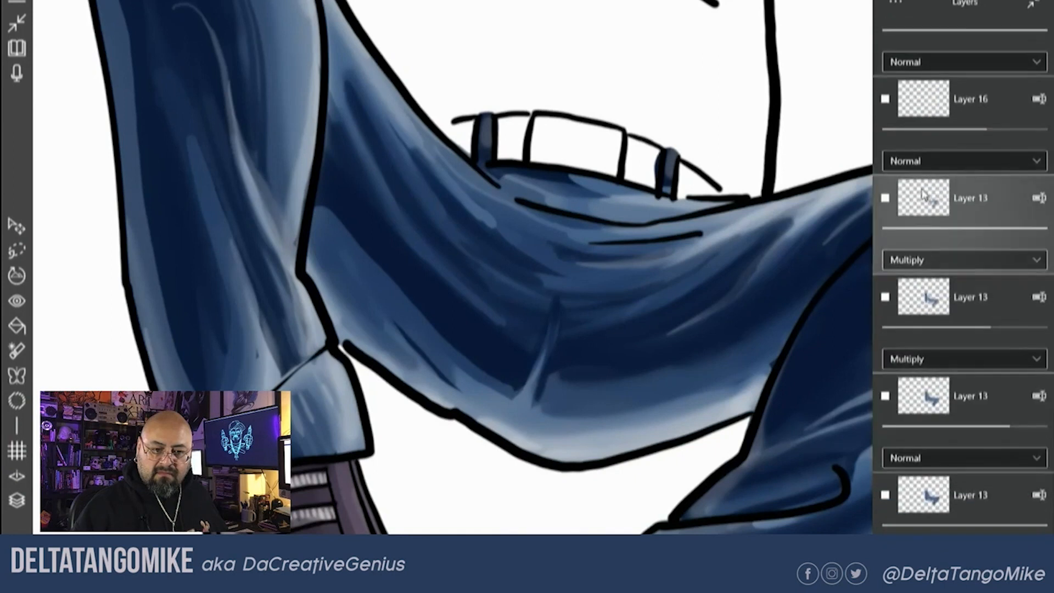
{"action": "left_click", "coordinate": [920, 112]}
{"action": "scroll", "coordinate": [939, 269], "scroll_direction": "up", "scroll_amount": 5}
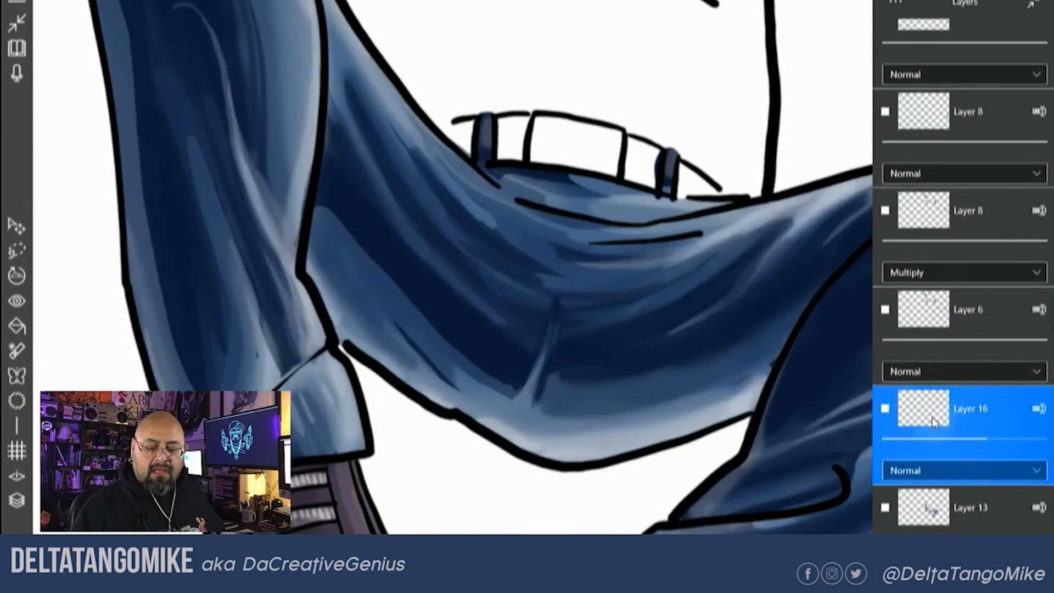
{"action": "left_click", "coordinate": [955, 437]}
{"action": "left_click_drag", "start_coordinate": [937, 443], "coordinate": [984, 444]}
{"action": "left_click", "coordinate": [17, 500]}
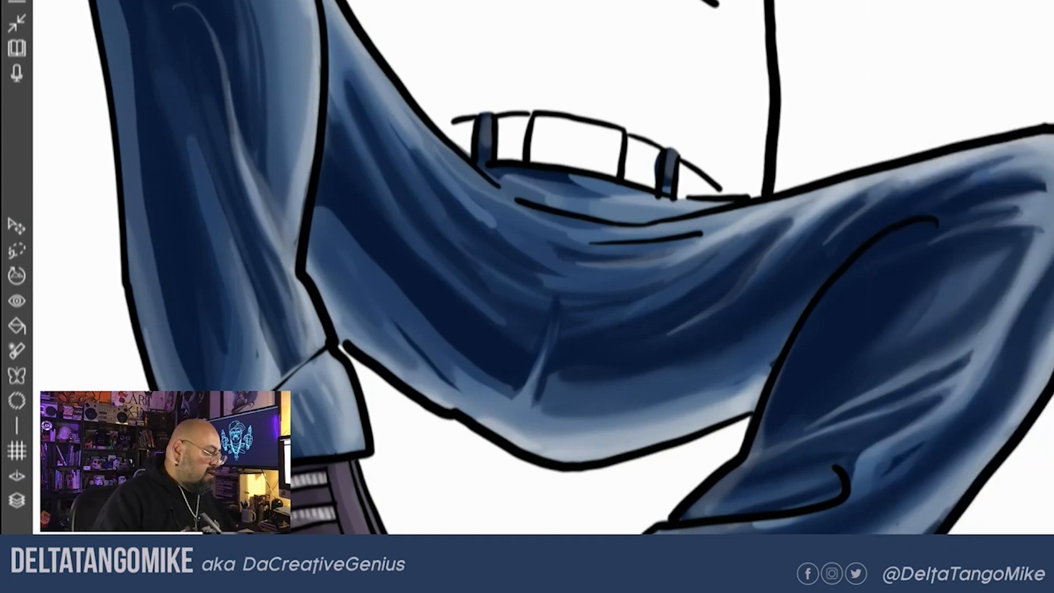
Try a thin highlight stroke along the outer side of the jeans' left leg and undo it
{"action": "scroll", "coordinate": [543, 267], "scroll_direction": "down", "scroll_amount": 3}
{"action": "left_click_drag", "start_coordinate": [266, 299], "coordinate": [277, 390]}
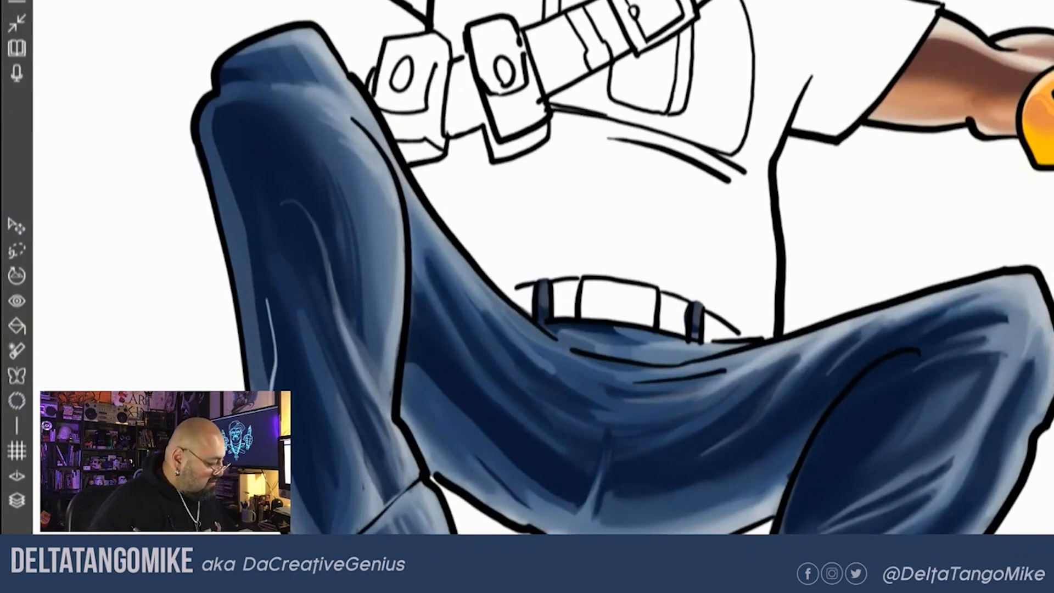
{"action": "key", "text": "ctrl+z"}
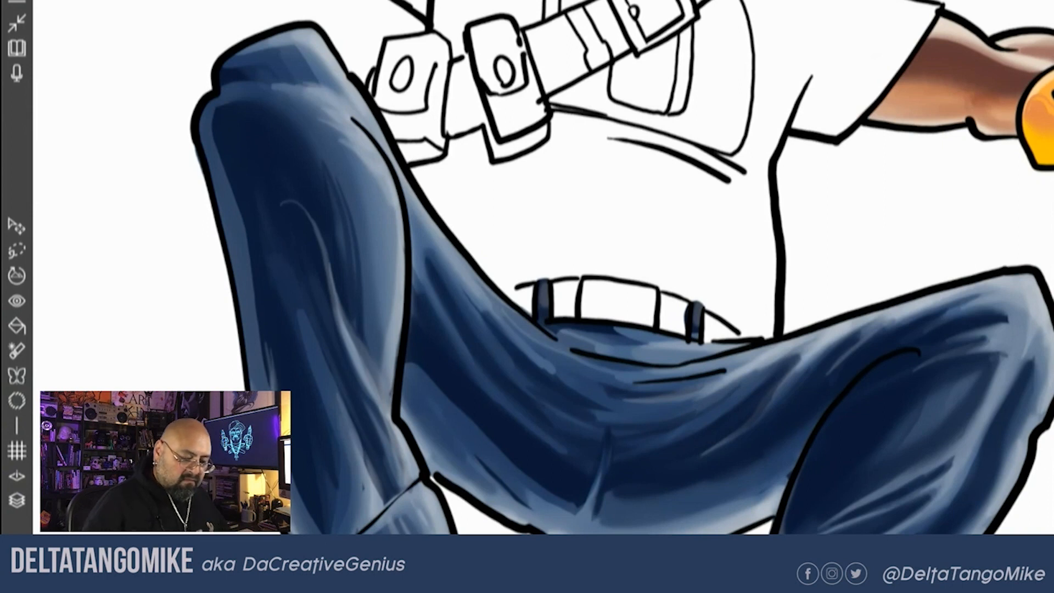
Paint a short highlight stroke on the rolled cuff of the jeans' right leg
{"action": "scroll", "coordinate": [538, 285], "scroll_direction": "down", "scroll_amount": 5}
{"action": "scroll", "coordinate": [549, 330], "scroll_direction": "up", "scroll_amount": 5}
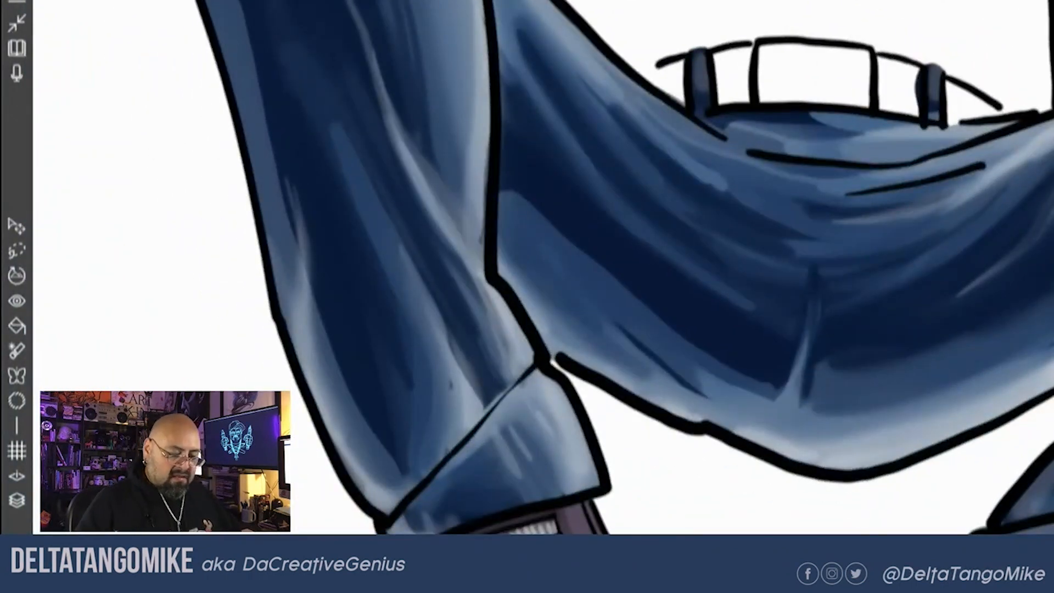
{"action": "scroll", "coordinate": [549, 307], "scroll_direction": "down", "scroll_amount": 4}
{"action": "scroll", "coordinate": [549, 307], "scroll_direction": "up", "scroll_amount": 4}
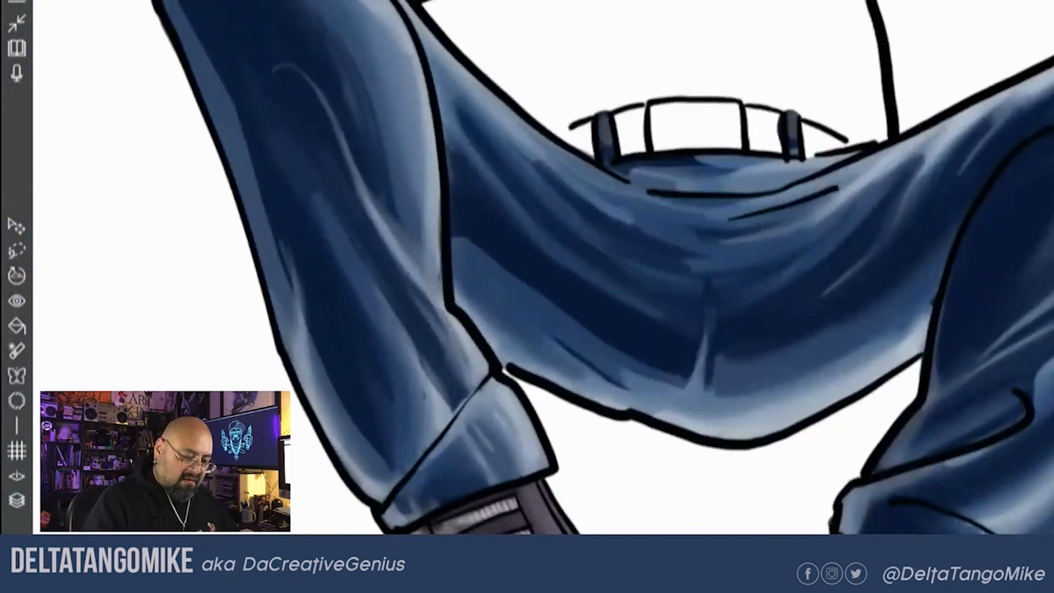
{"action": "scroll", "coordinate": [548, 274], "scroll_direction": "down", "scroll_amount": 4}
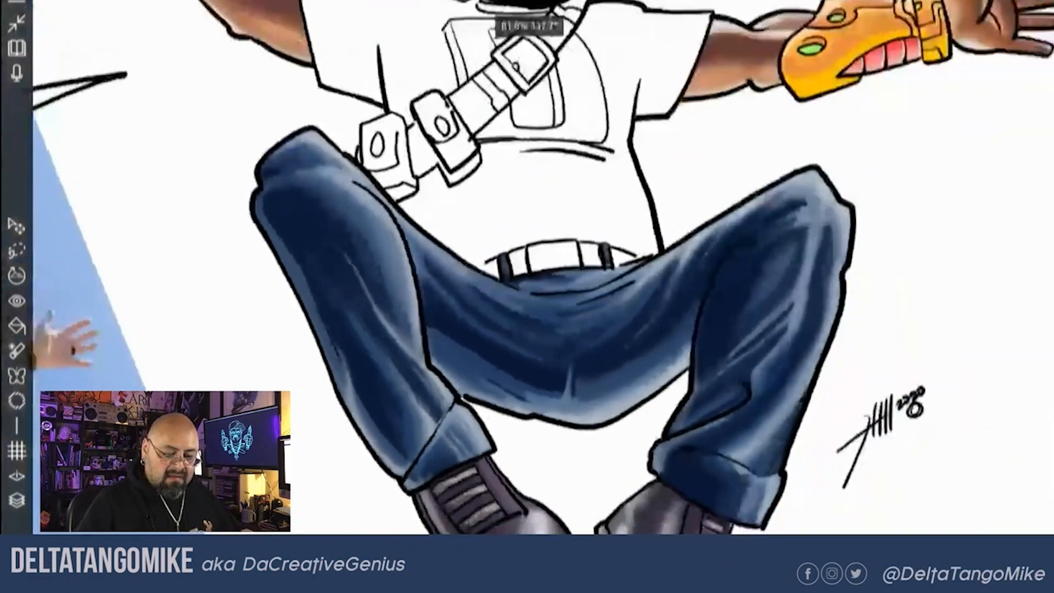
{"action": "scroll", "coordinate": [526, 307], "scroll_direction": "up", "scroll_amount": 1}
{"action": "mouse_move", "coordinate": [701, 409]}
{"action": "left_mouse_down"}
{"action": "mouse_move", "coordinate": [690, 453]}
{"action": "mouse_move", "coordinate": [719, 467]}
{"action": "left_mouse_up"}
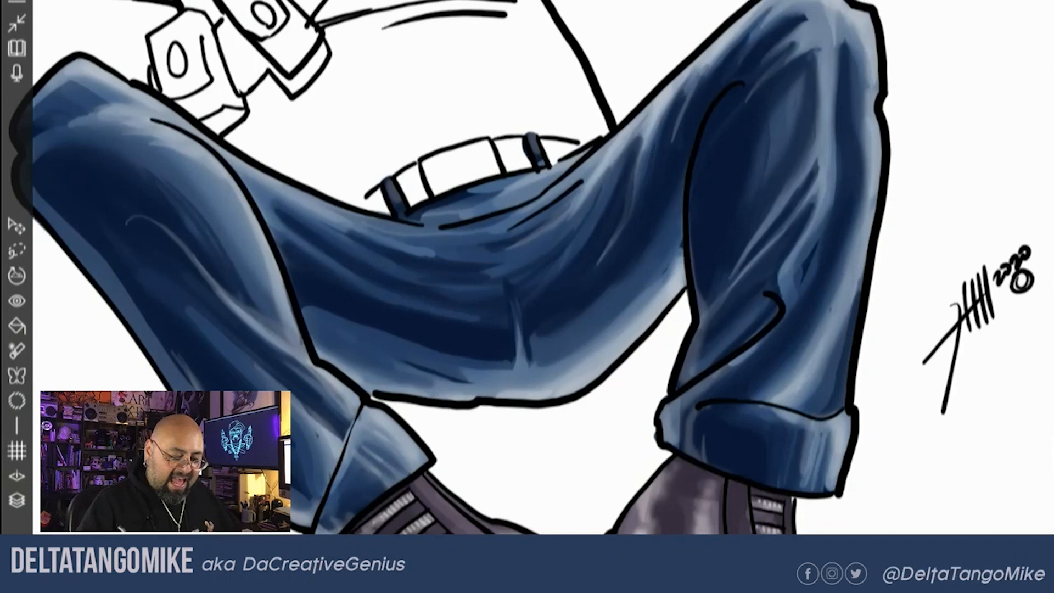
Paint light highlight strokes along the outer edge of the jeans' left leg, from the knee downwards
{"action": "scroll", "coordinate": [527, 274], "scroll_direction": "down", "scroll_amount": 5}
{"action": "scroll", "coordinate": [526, 274], "scroll_direction": "up", "scroll_amount": 4}
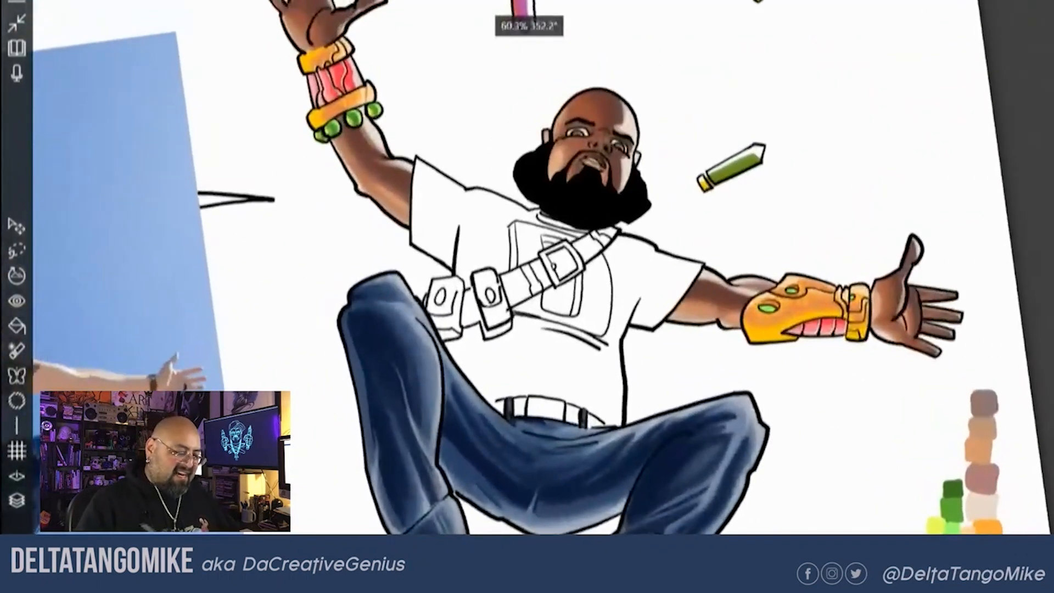
{"action": "left_click_drag", "start_coordinate": [442, 378], "coordinate": [411, 244]}
{"action": "mouse_move", "coordinate": [441, 361]}
{"action": "left_mouse_down"}
{"action": "mouse_move", "coordinate": [467, 434]}
{"action": "mouse_move", "coordinate": [435, 353]}
{"action": "mouse_move", "coordinate": [417, 244]}
{"action": "left_mouse_up"}
{"action": "left_click_drag", "start_coordinate": [455, 457], "coordinate": [466, 532]}
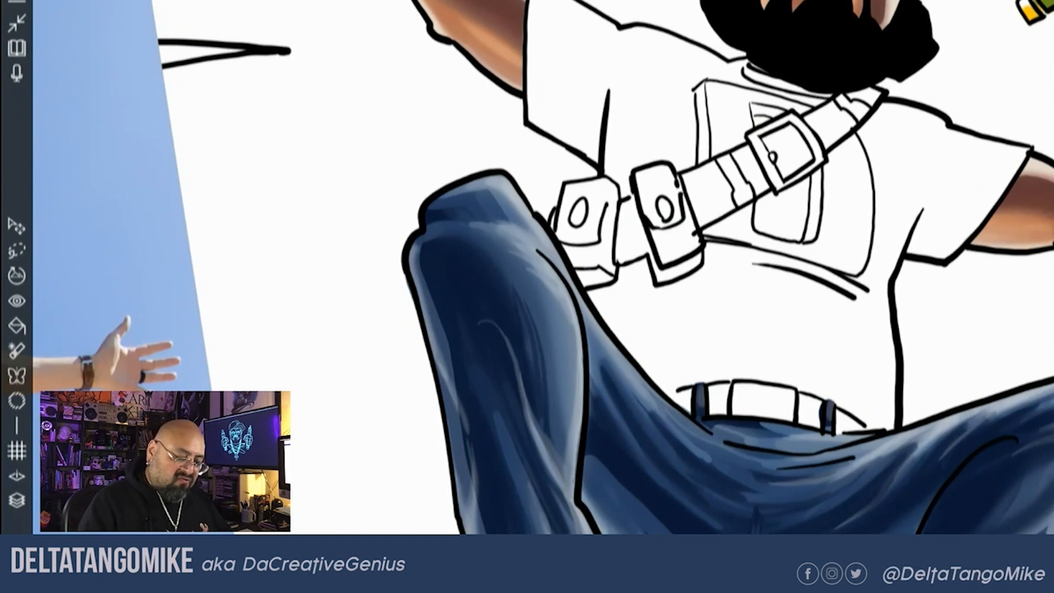
{"action": "scroll", "coordinate": [543, 267], "scroll_direction": "down", "scroll_amount": 3}
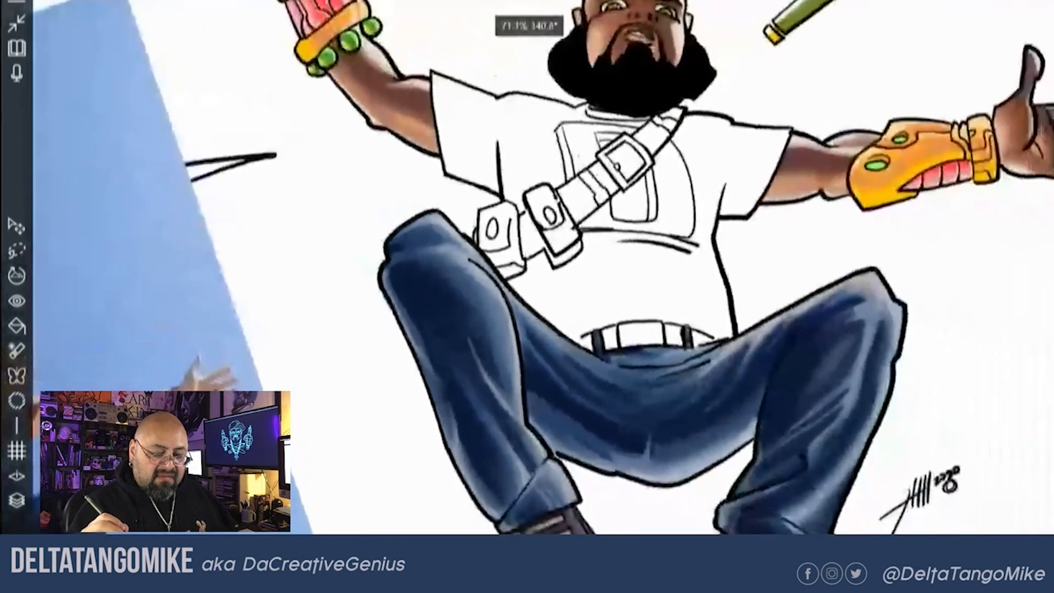
{"action": "scroll", "coordinate": [279, 245], "scroll_direction": "up", "scroll_amount": 4}
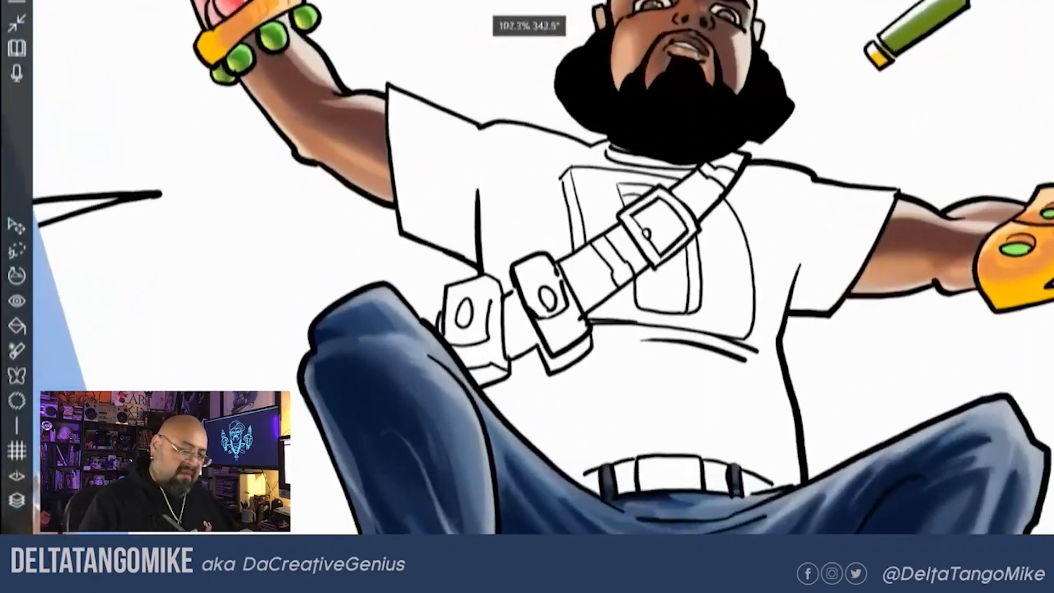
Paint two more light highlight strokes on the raised knee of the jeans beside the belt pouches
{"action": "mouse_move", "coordinate": [362, 413]}
{"action": "left_mouse_down"}
{"action": "mouse_move", "coordinate": [381, 382]}
{"action": "mouse_move", "coordinate": [409, 375]}
{"action": "mouse_move", "coordinate": [404, 330]}
{"action": "left_mouse_up"}
{"action": "left_click_drag", "start_coordinate": [368, 374], "coordinate": [379, 353]}
{"action": "scroll", "coordinate": [450, 406], "scroll_direction": "down", "scroll_amount": 3}
{"action": "scroll", "coordinate": [527, 267], "scroll_direction": "down", "scroll_amount": 4}
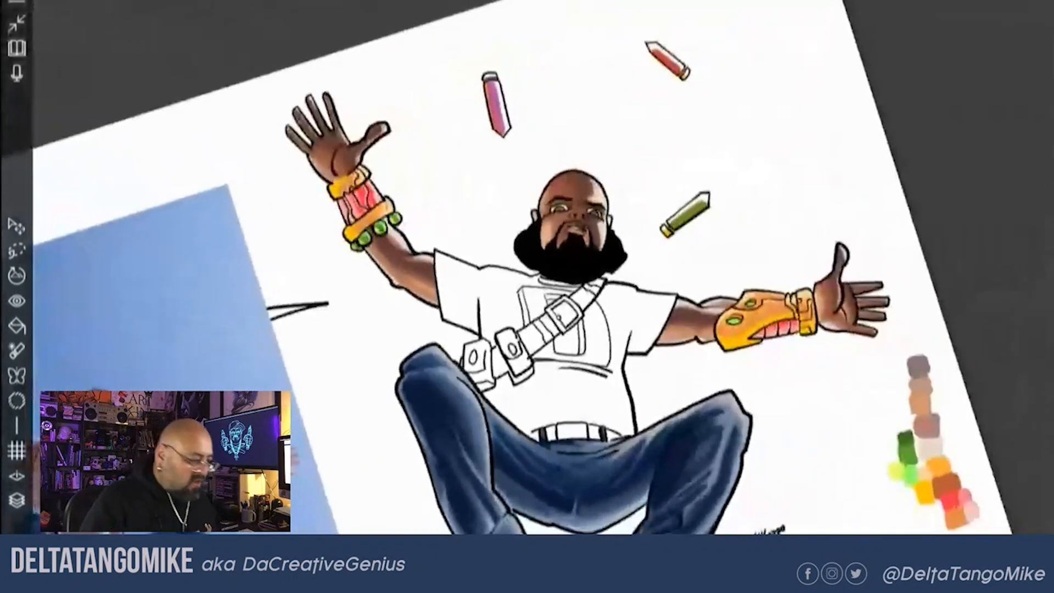
Toggle the visibility of the jeans' lowest Layer 13, select that layer, and leave it visible
{"action": "left_click", "coordinate": [16, 500]}
{"action": "scroll", "coordinate": [963, 296], "scroll_direction": "down", "scroll_amount": 5}
{"action": "left_click", "coordinate": [885, 490]}
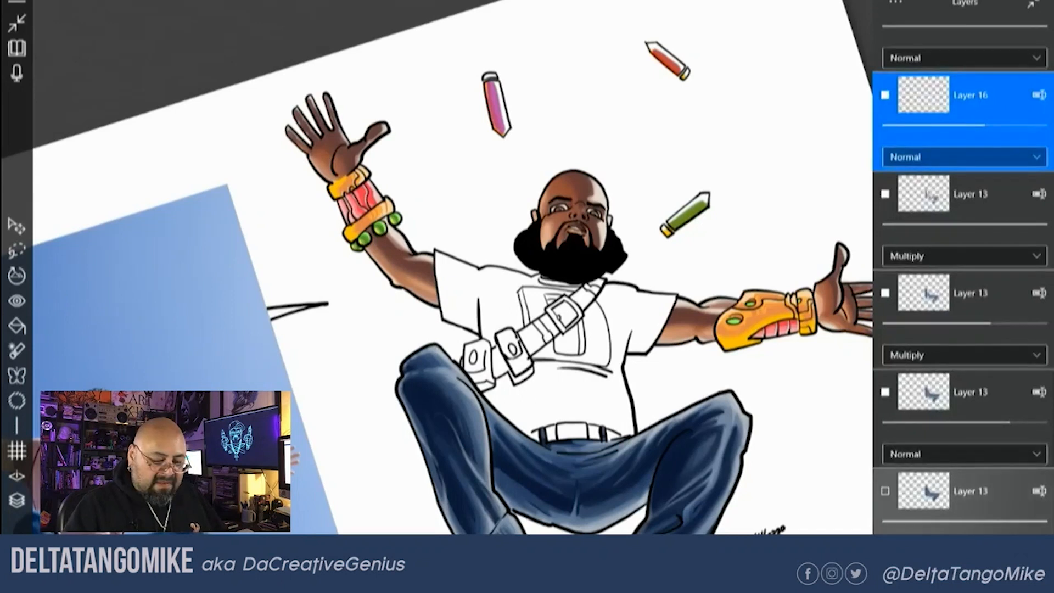
{"action": "left_click", "coordinate": [885, 490]}
{"action": "left_click", "coordinate": [923, 491]}
{"action": "left_click", "coordinate": [885, 490]}
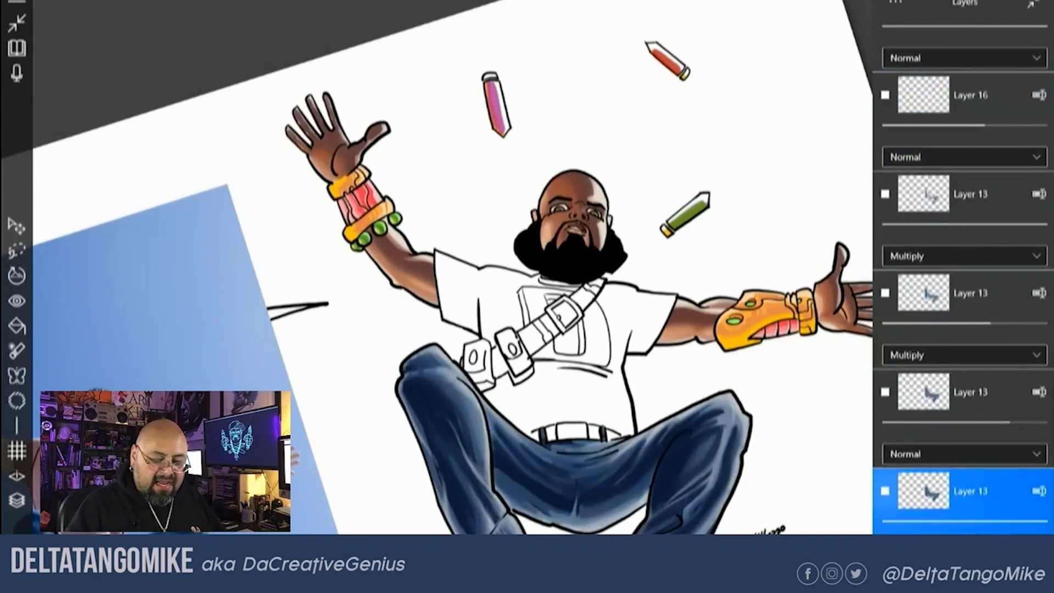
{"action": "left_click", "coordinate": [884, 490]}
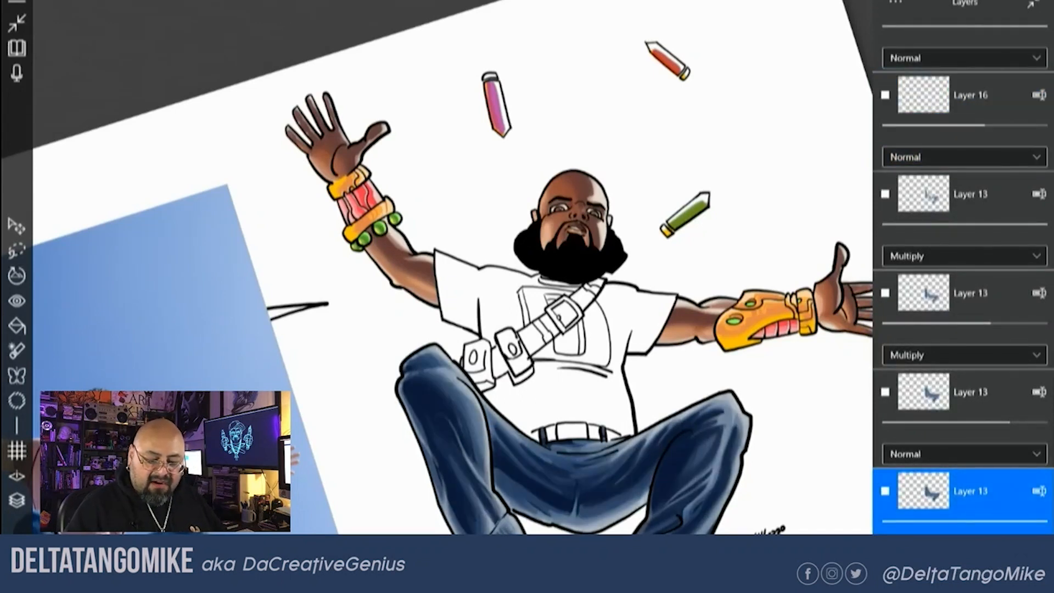
Select the shirt's layer below the Layer 18 group and paint a grey-blue vertical patch along the side of the shirt's lower torso
{"action": "scroll", "coordinate": [963, 274], "scroll_direction": "down", "scroll_amount": 6}
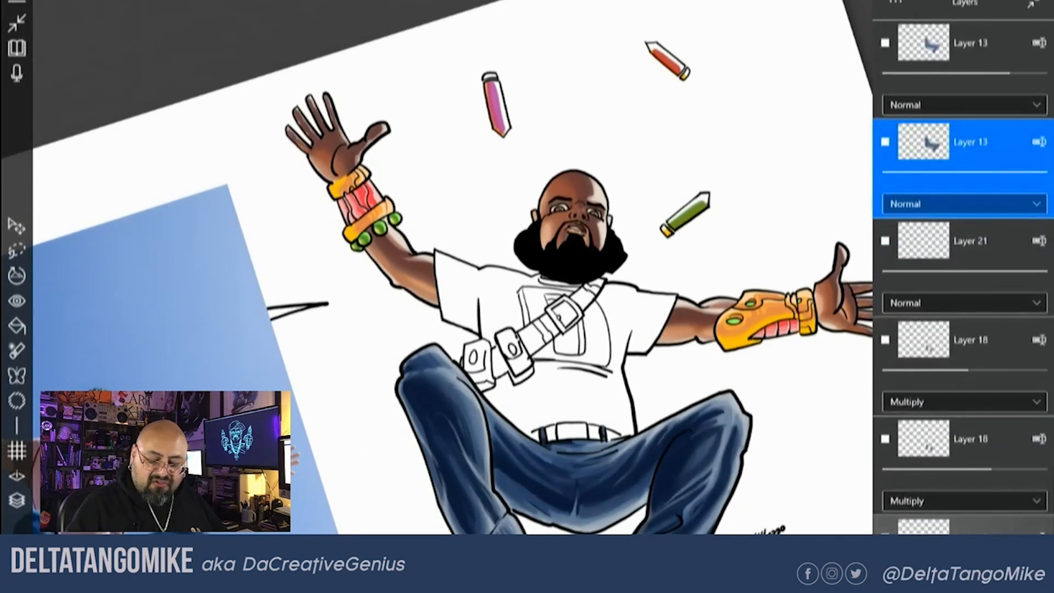
{"action": "left_click", "coordinate": [963, 582]}
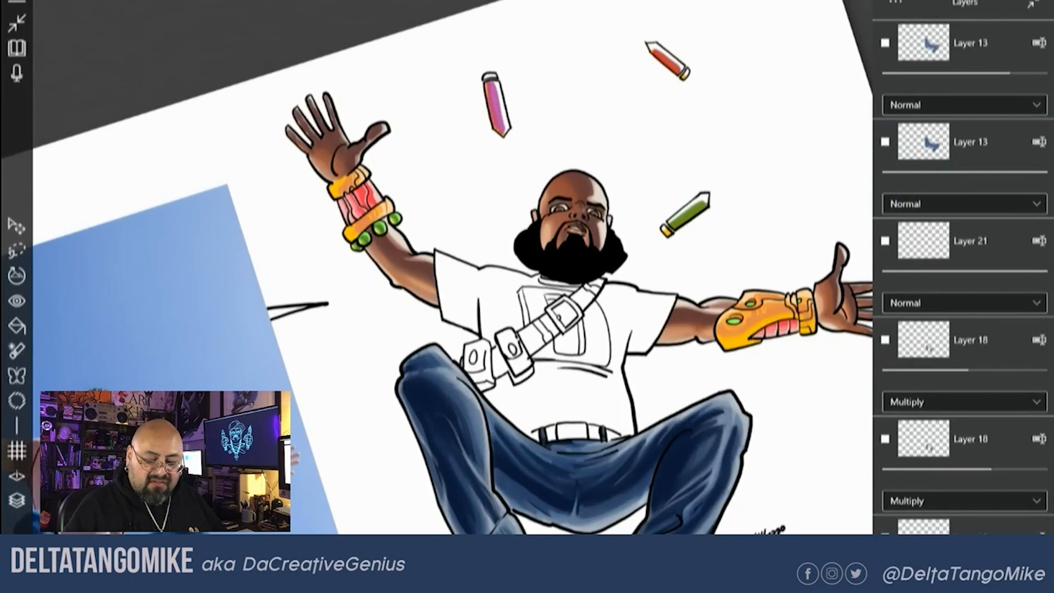
{"action": "left_click", "coordinate": [885, 538]}
{"action": "left_click", "coordinate": [885, 538]}
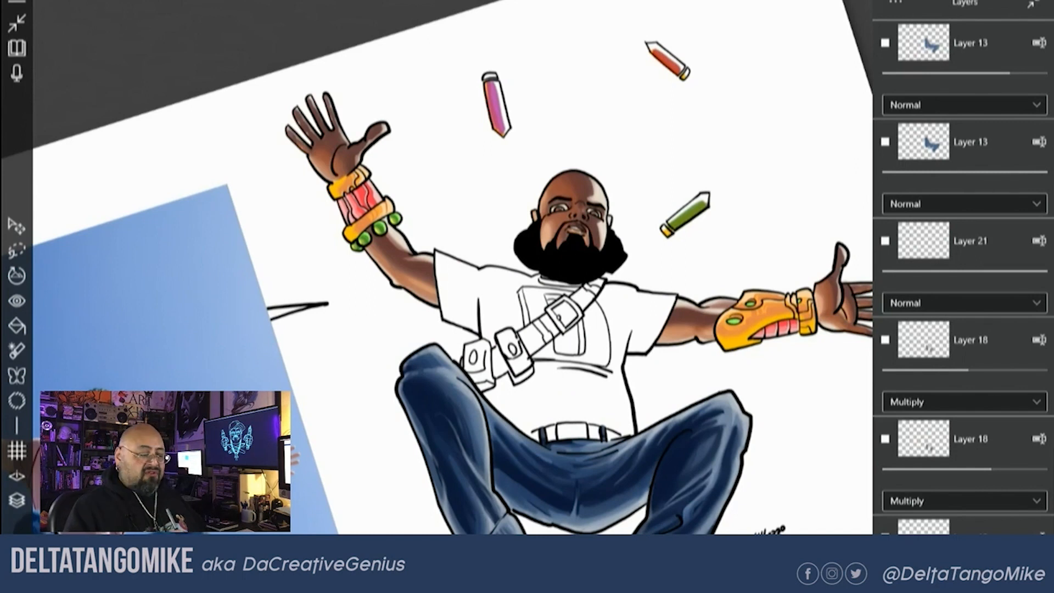
{"action": "left_click_drag", "start_coordinate": [565, 313], "coordinate": [694, 358]}
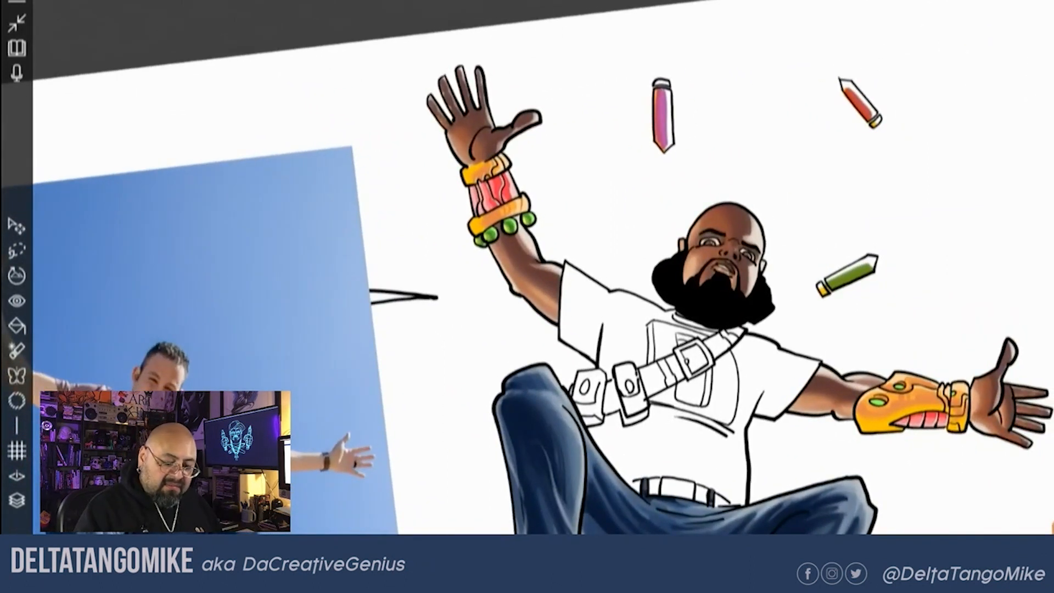
{"action": "mouse_move", "coordinate": [734, 431]}
{"action": "left_mouse_down"}
{"action": "mouse_move", "coordinate": [731, 493]}
{"action": "mouse_move", "coordinate": [722, 487]}
{"action": "mouse_move", "coordinate": [738, 481]}
{"action": "left_mouse_up"}
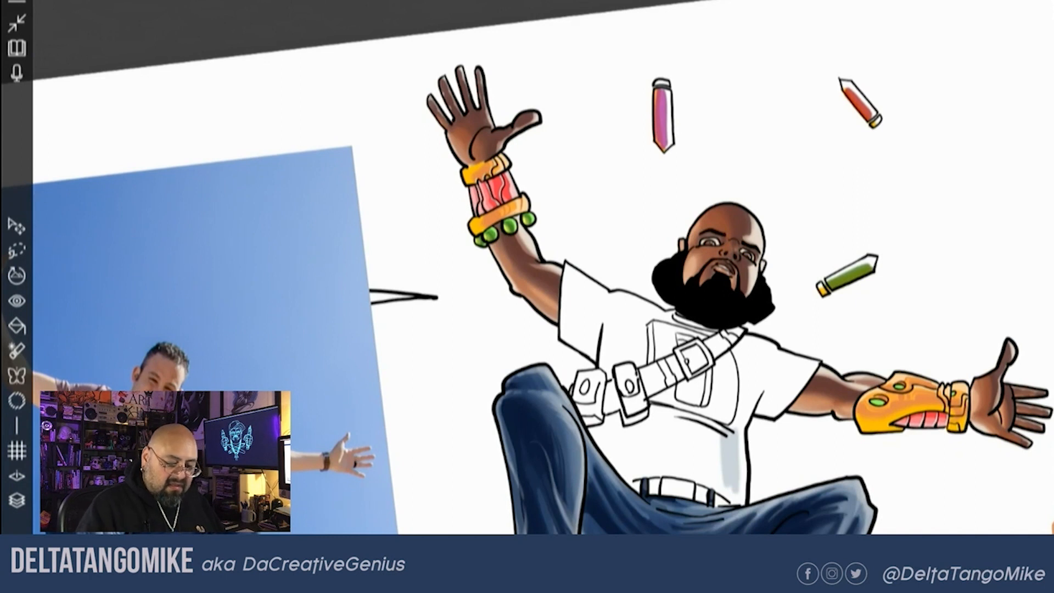
{"action": "mouse_move", "coordinate": [732, 412]}
{"action": "left_mouse_down"}
{"action": "mouse_move", "coordinate": [723, 477]}
{"action": "mouse_move", "coordinate": [733, 486]}
{"action": "left_mouse_up"}
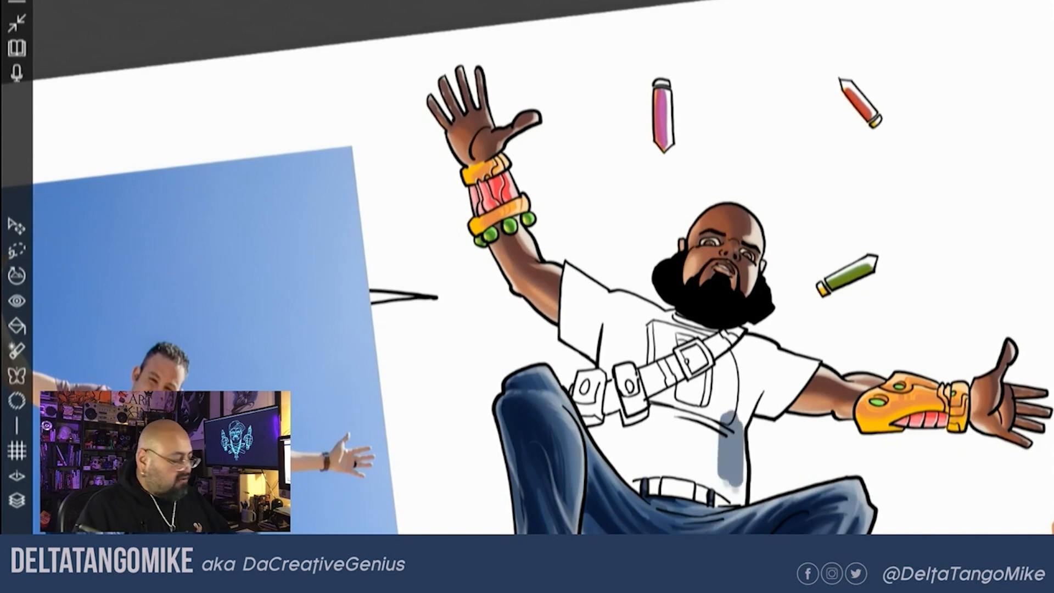
Try loose grey-blue strokes over the shirt's side and sleeve and past the outlines, and undo them
{"action": "scroll", "coordinate": [658, 297], "scroll_direction": "up", "scroll_amount": 5}
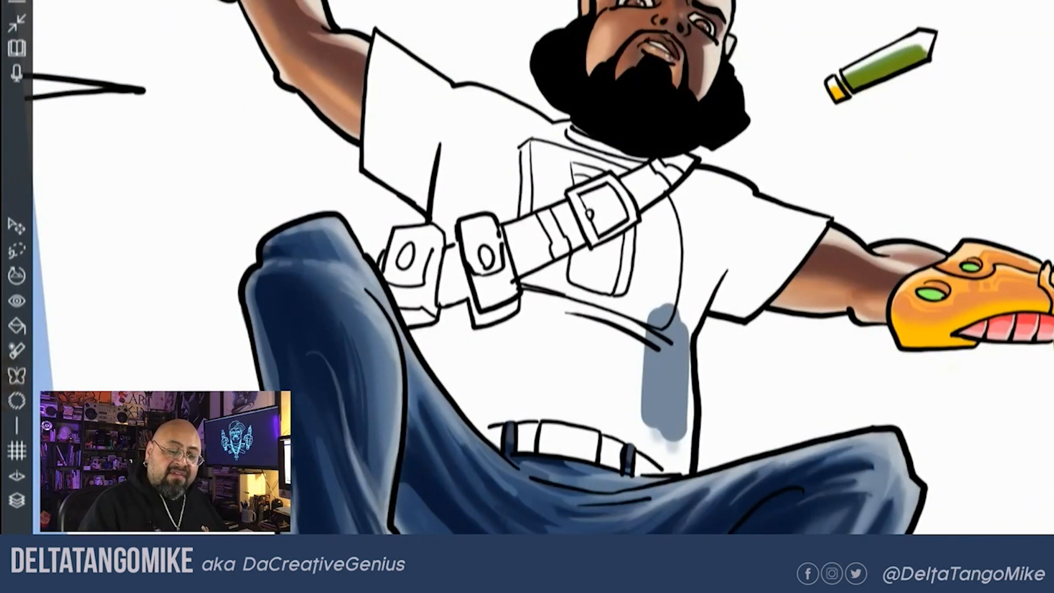
{"action": "left_click_drag", "start_coordinate": [878, 181], "coordinate": [708, 428]}
{"action": "left_click_drag", "start_coordinate": [889, 214], "coordinate": [708, 450]}
{"action": "left_click_drag", "start_coordinate": [834, 323], "coordinate": [708, 463]}
{"action": "left_click_drag", "start_coordinate": [812, 401], "coordinate": [730, 456]}
{"action": "mouse_move", "coordinate": [646, 414]}
{"action": "left_mouse_down"}
{"action": "mouse_move", "coordinate": [768, 285]}
{"action": "mouse_move", "coordinate": [689, 265]}
{"action": "mouse_move", "coordinate": [840, 374]}
{"action": "mouse_move", "coordinate": [807, 354]}
{"action": "left_mouse_up"}
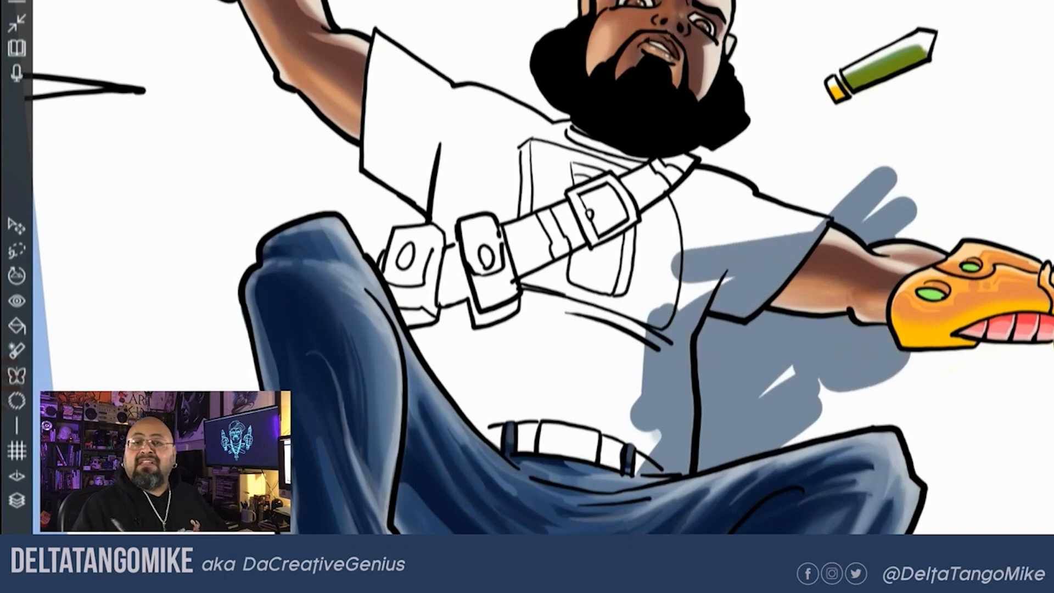
{"action": "key", "text": "ctrl+z"}
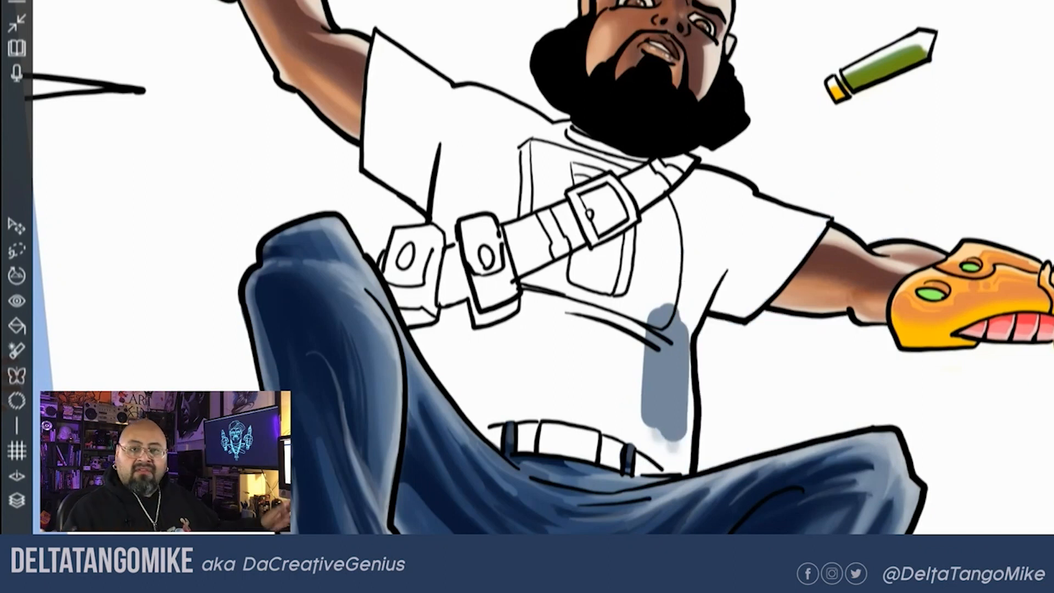
Try blocking in the shirt's side and sleeve in grey-blue, erase the spill outside the outline, and undo these strokes
{"action": "mouse_move", "coordinate": [667, 422]}
{"action": "left_mouse_down"}
{"action": "mouse_move", "coordinate": [697, 379]}
{"action": "mouse_move", "coordinate": [680, 308]}
{"action": "mouse_move", "coordinate": [730, 351]}
{"action": "mouse_move", "coordinate": [776, 353]}
{"action": "left_mouse_up"}
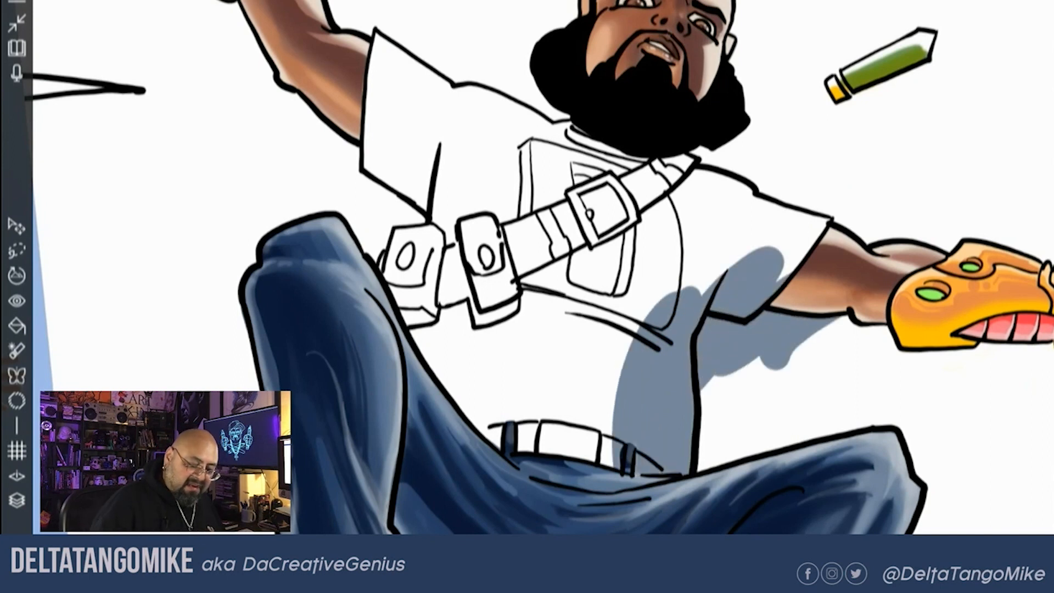
{"action": "mouse_move", "coordinate": [833, 320]}
{"action": "left_mouse_down"}
{"action": "mouse_move", "coordinate": [780, 357]}
{"action": "mouse_move", "coordinate": [747, 351]}
{"action": "mouse_move", "coordinate": [719, 373]}
{"action": "mouse_move", "coordinate": [713, 362]}
{"action": "left_mouse_up"}
{"action": "mouse_move", "coordinate": [768, 258]}
{"action": "left_mouse_down"}
{"action": "mouse_move", "coordinate": [710, 330]}
{"action": "mouse_move", "coordinate": [686, 340]}
{"action": "left_mouse_up"}
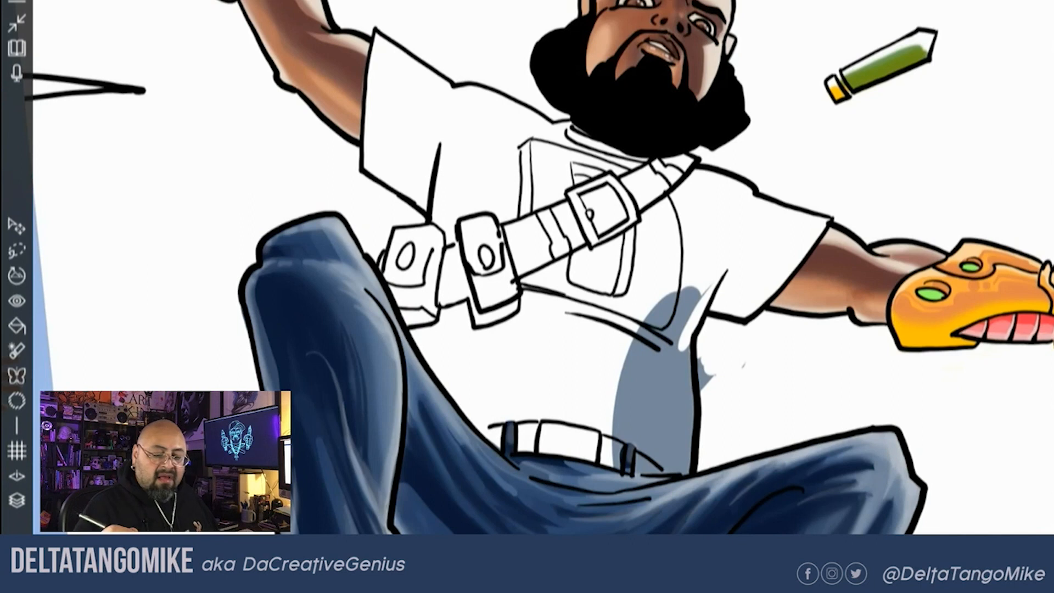
{"action": "key", "text": "ctrl+z"}
{"action": "key", "text": "ctrl+z"}
{"action": "key", "text": "ctrl+z"}
{"action": "key", "text": "ctrl+z"}
{"action": "key", "text": "ctrl+z"}
{"action": "key", "text": "ctrl+z"}
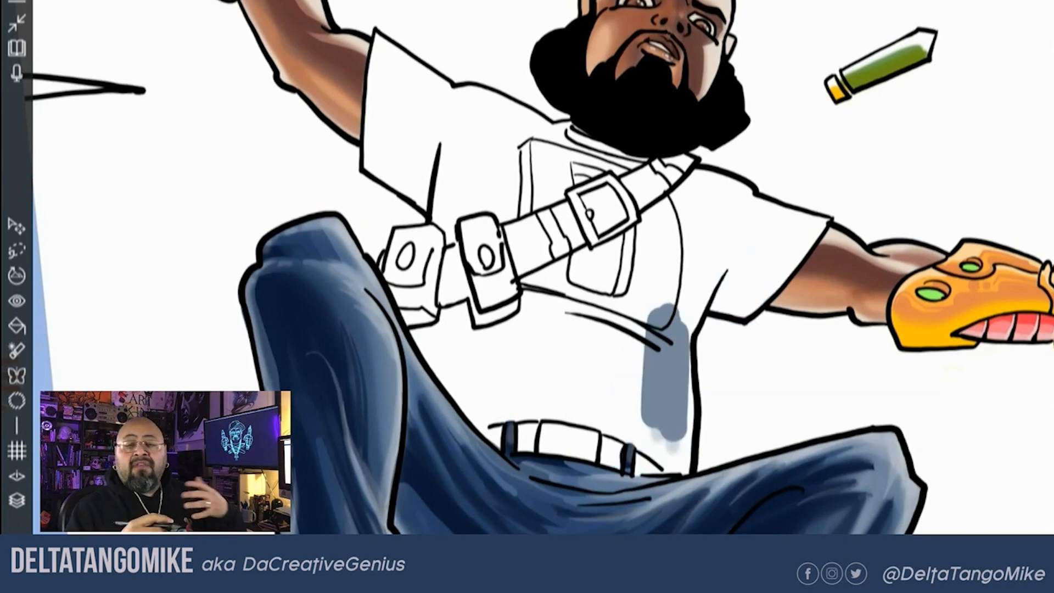
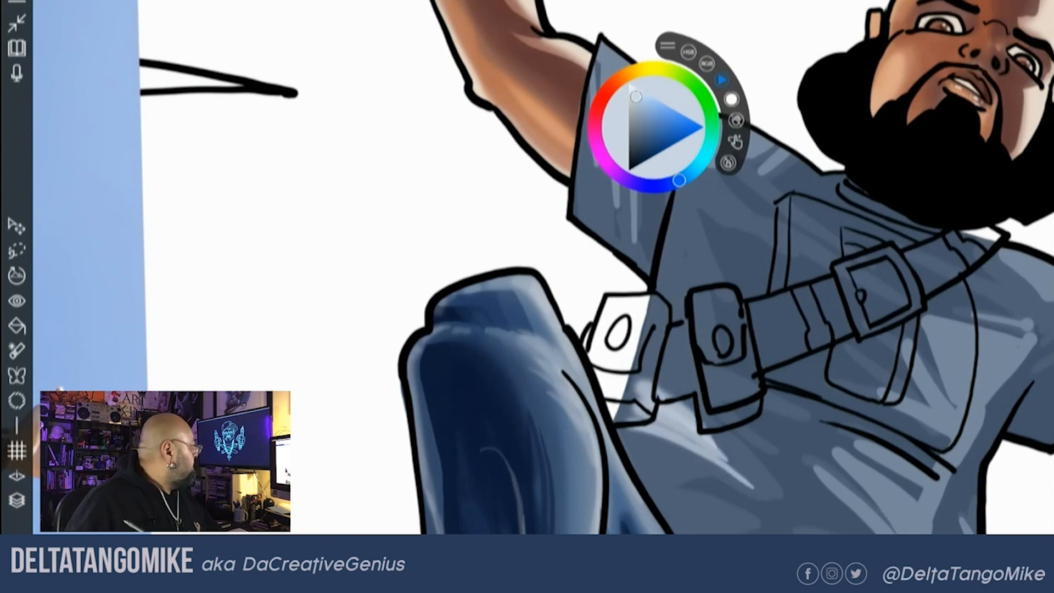
Brush soft light-blue highlights on the shirt beside the belt pouches and around the shoulder of the raised arm
{"action": "scroll", "coordinate": [544, 267], "scroll_direction": "down", "scroll_amount": 3}
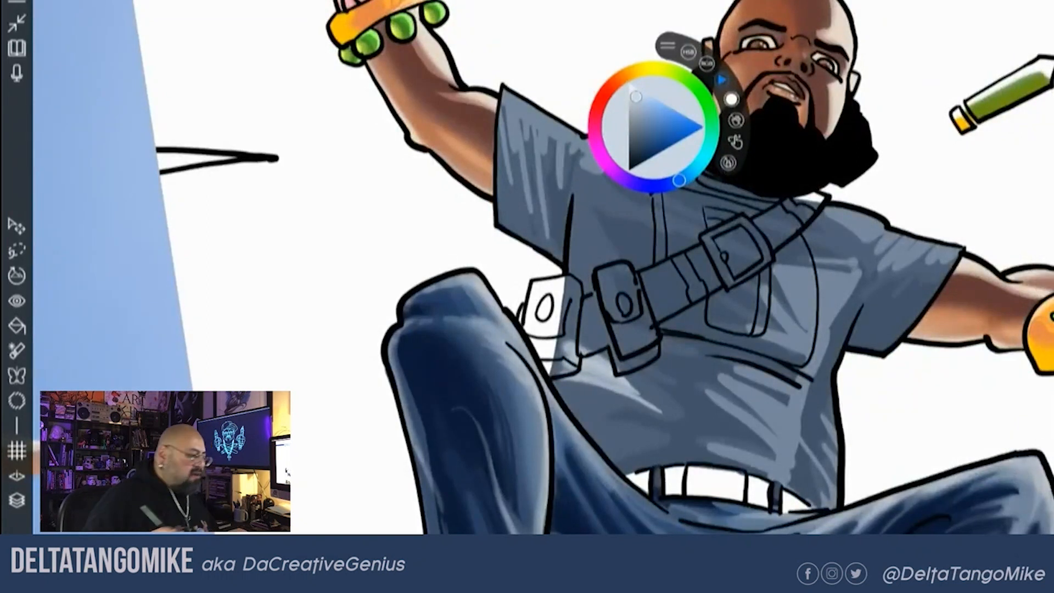
{"action": "scroll", "coordinate": [543, 267], "scroll_direction": "down", "scroll_amount": 5}
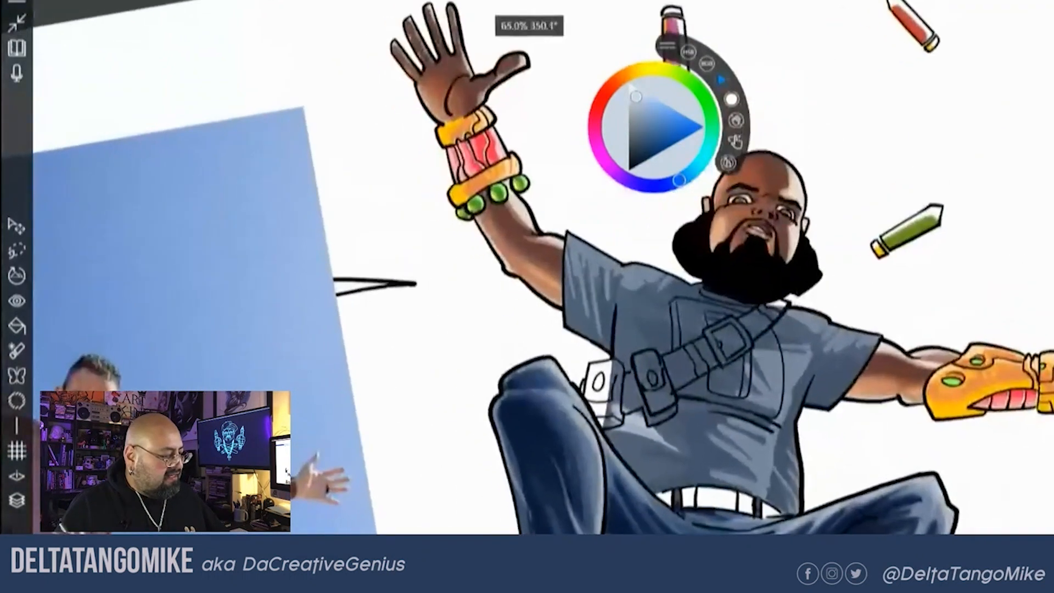
{"action": "scroll", "coordinate": [543, 267], "scroll_direction": "up", "scroll_amount": 2}
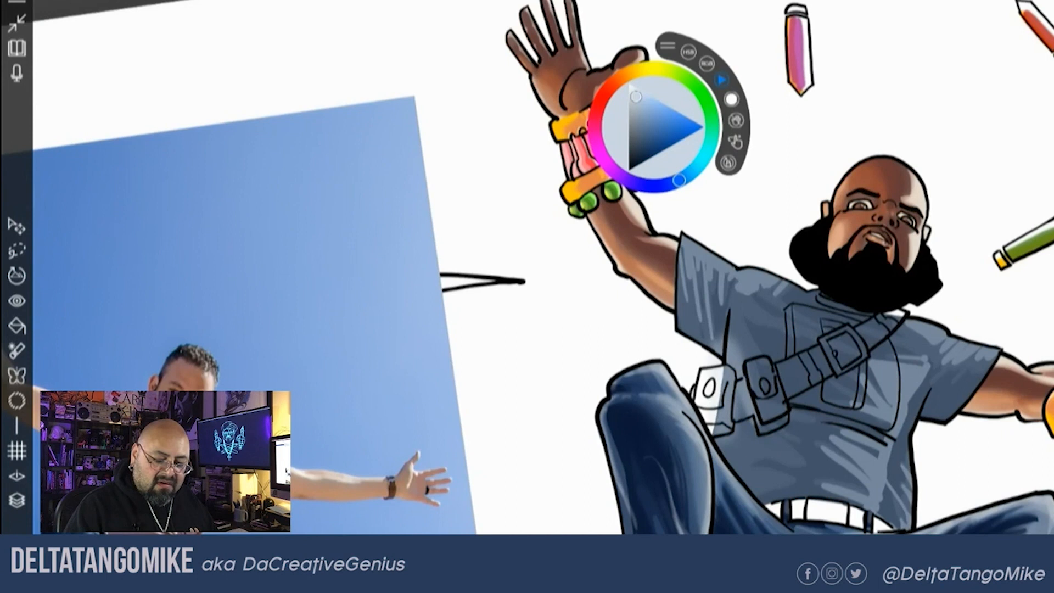
{"action": "mouse_move", "coordinate": [778, 451]}
{"action": "left_mouse_down"}
{"action": "mouse_move", "coordinate": [719, 423]}
{"action": "mouse_move", "coordinate": [744, 423]}
{"action": "mouse_move", "coordinate": [735, 388]}
{"action": "left_mouse_up"}
{"action": "mouse_move", "coordinate": [775, 479]}
{"action": "left_mouse_down"}
{"action": "mouse_move", "coordinate": [746, 473]}
{"action": "mouse_move", "coordinate": [717, 434]}
{"action": "left_mouse_up"}
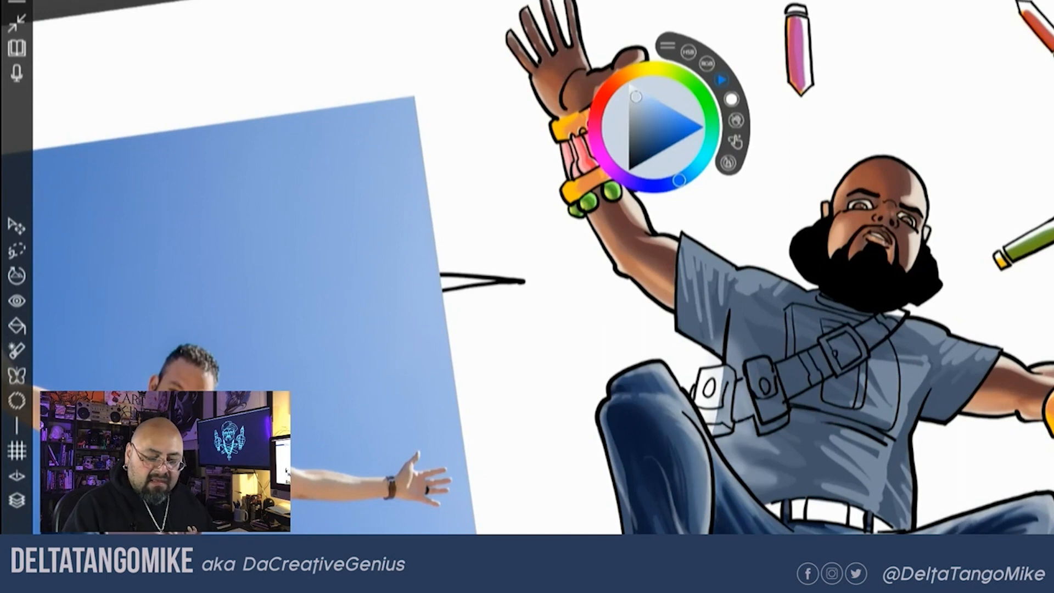
{"action": "mouse_move", "coordinate": [765, 376]}
{"action": "left_mouse_down"}
{"action": "mouse_move", "coordinate": [747, 346]}
{"action": "mouse_move", "coordinate": [686, 310]}
{"action": "left_mouse_up"}
{"action": "left_click_drag", "start_coordinate": [737, 364], "coordinate": [686, 327]}
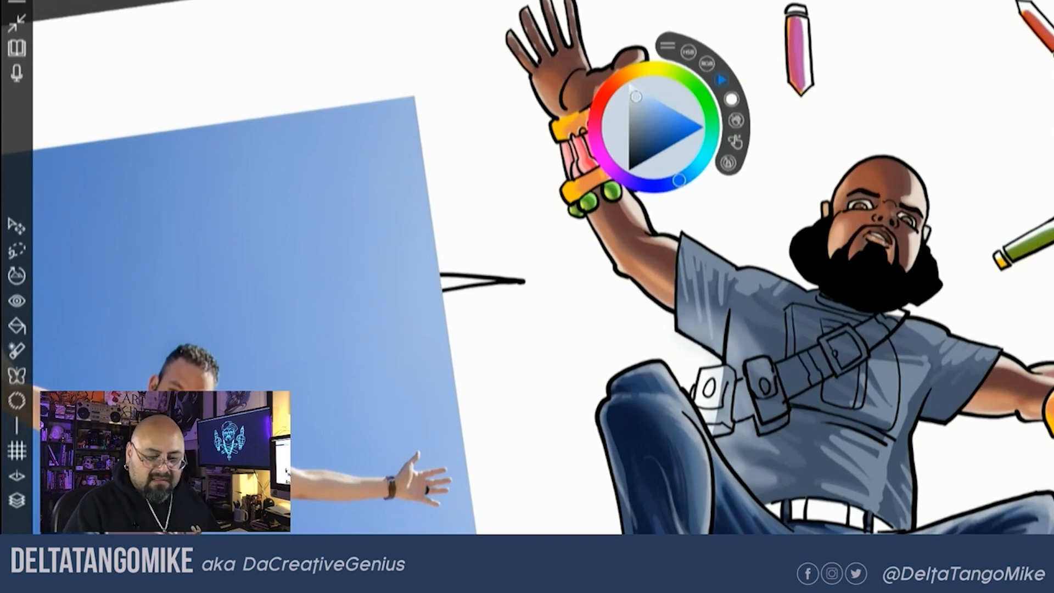
{"action": "left_click_drag", "start_coordinate": [795, 334], "coordinate": [718, 296]}
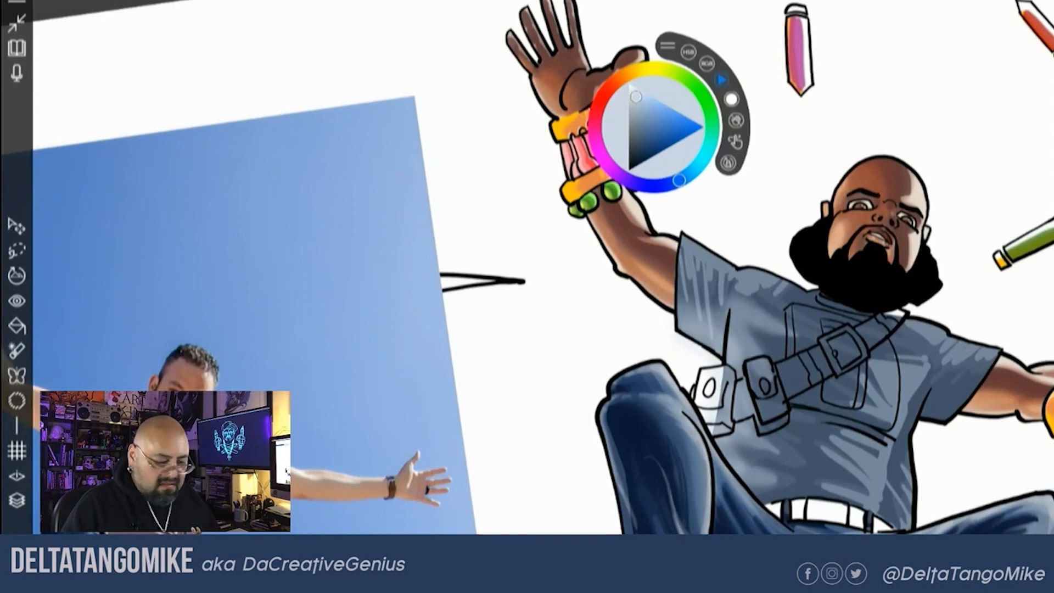
Brush soft highlights diagonally across the shirt's torso, the raised arm's sleeve and the lower edge above the jeans
{"action": "left_click_drag", "start_coordinate": [840, 476], "coordinate": [721, 402]}
{"action": "left_click_drag", "start_coordinate": [840, 453], "coordinate": [725, 378]}
{"action": "left_click_drag", "start_coordinate": [824, 412], "coordinate": [733, 351]}
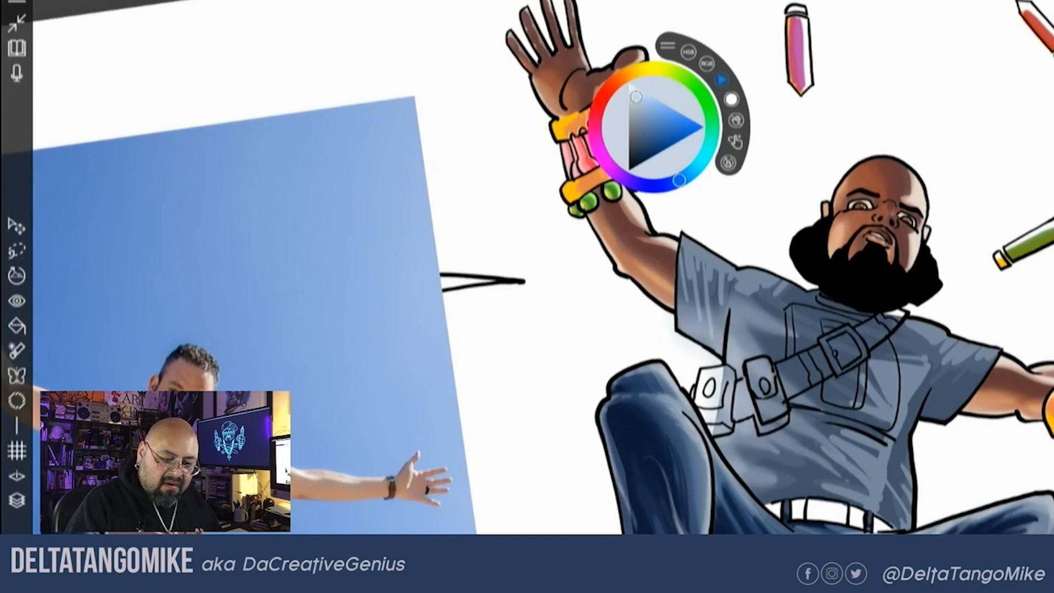
{"action": "mouse_move", "coordinate": [713, 294]}
{"action": "left_mouse_down"}
{"action": "mouse_move", "coordinate": [714, 352]}
{"action": "mouse_move", "coordinate": [699, 323]}
{"action": "mouse_move", "coordinate": [706, 344]}
{"action": "left_mouse_up"}
{"action": "left_click_drag", "start_coordinate": [684, 286], "coordinate": [689, 336]}
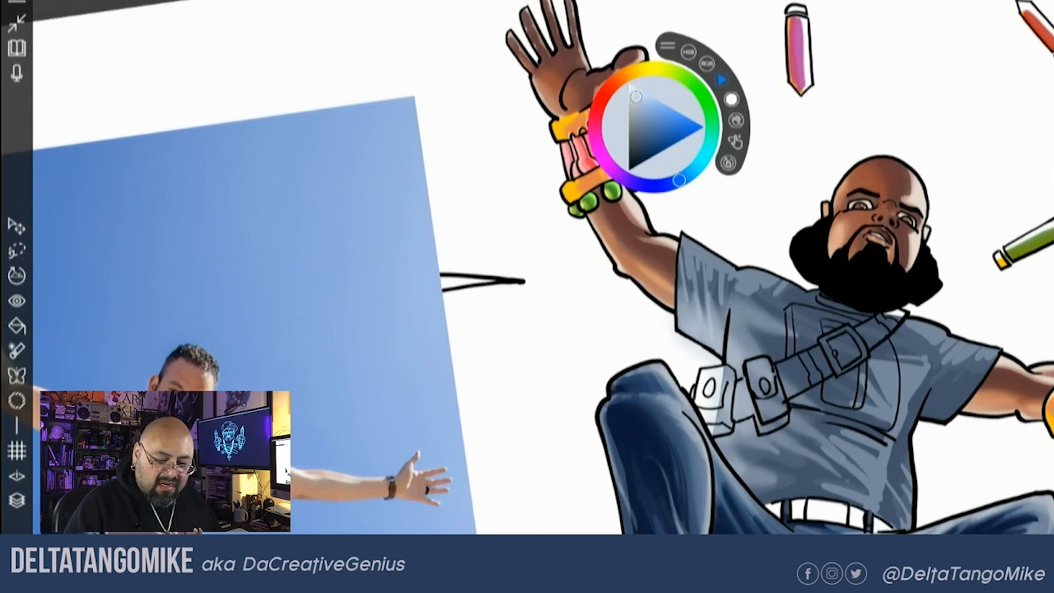
{"action": "left_click_drag", "start_coordinate": [749, 462], "coordinate": [720, 443]}
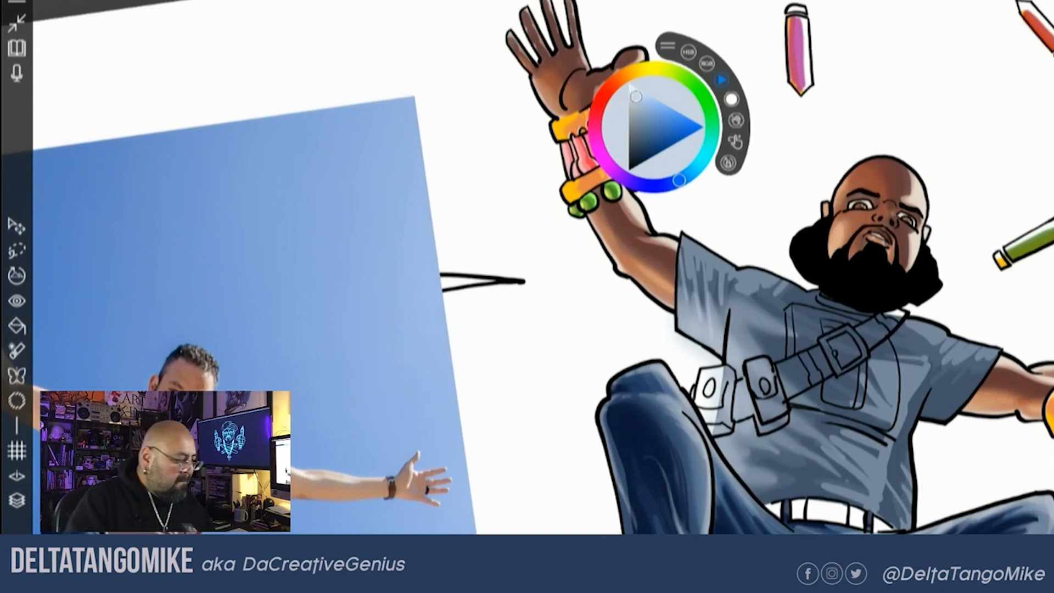
Lower the opacity of Layer 25 to a little over a third to soften the shirt's highlights
{"action": "left_click", "coordinate": [16, 500]}
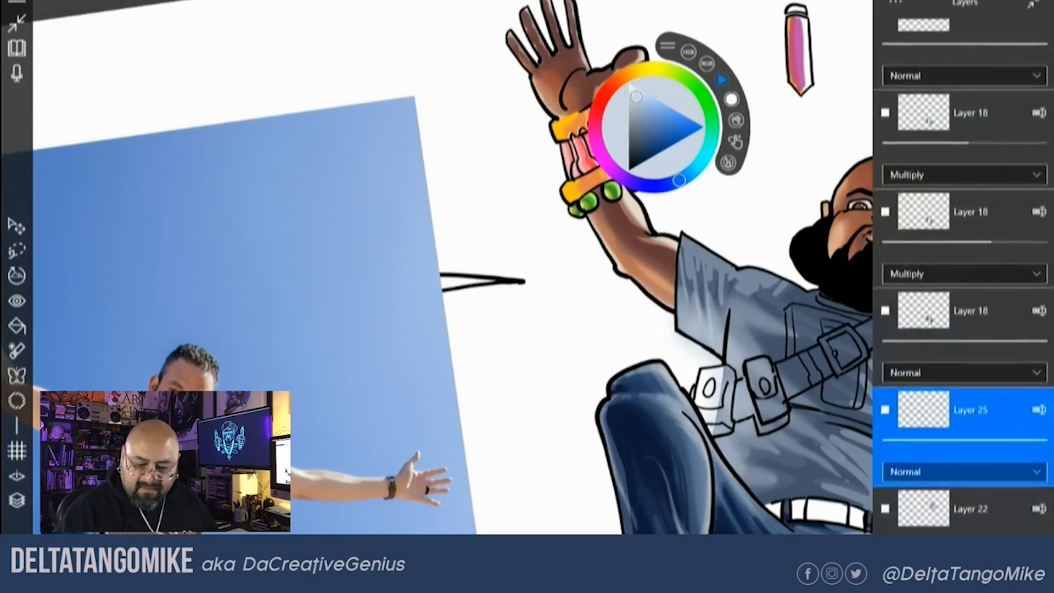
{"action": "left_click", "coordinate": [966, 439]}
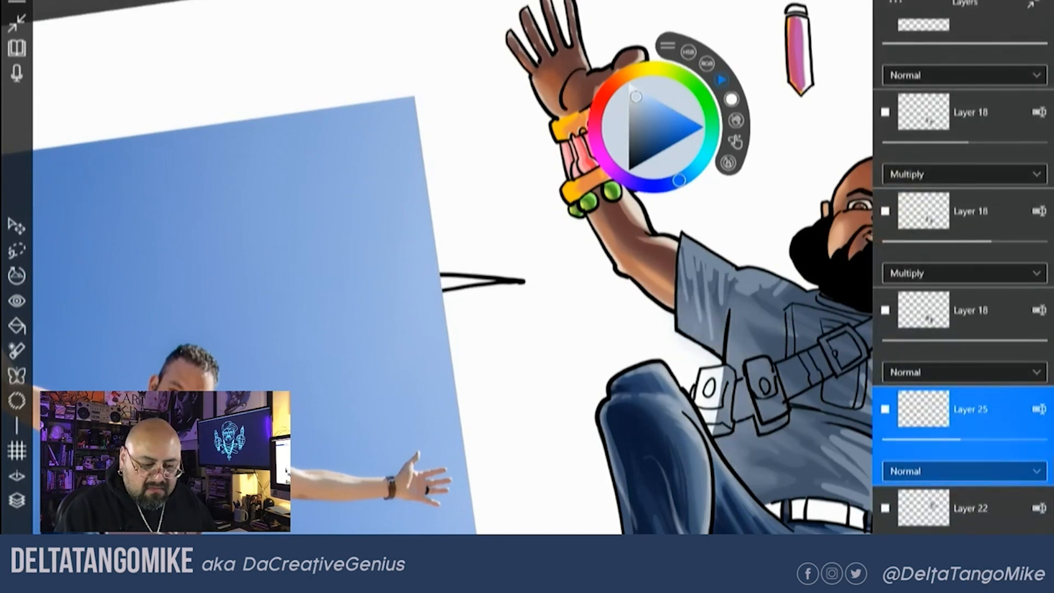
{"action": "left_click_drag", "start_coordinate": [961, 440], "coordinate": [964, 440]}
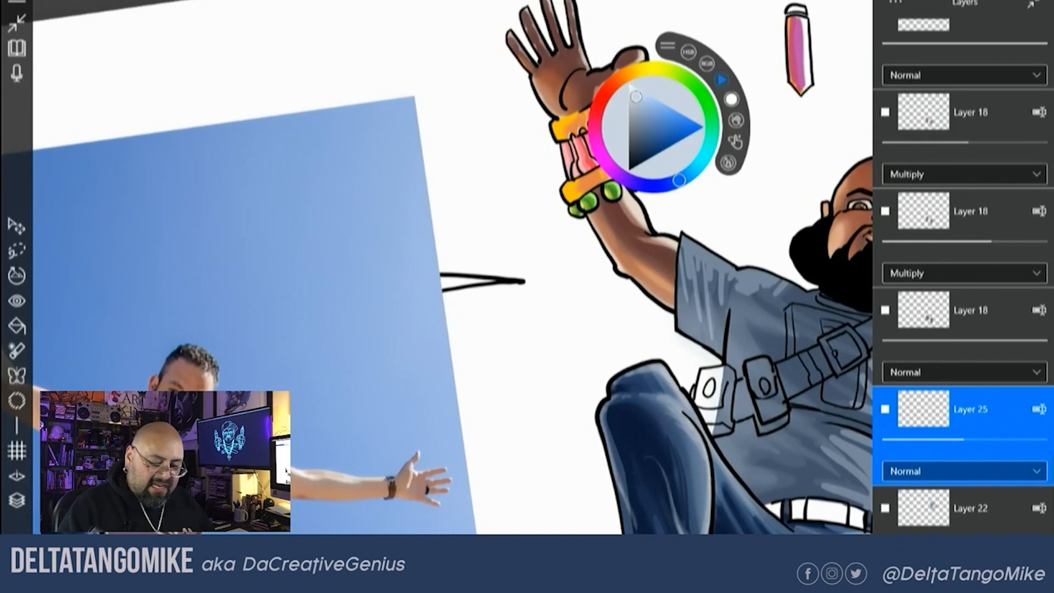
{"action": "scroll", "coordinate": [964, 329], "scroll_direction": "down", "scroll_amount": 4}
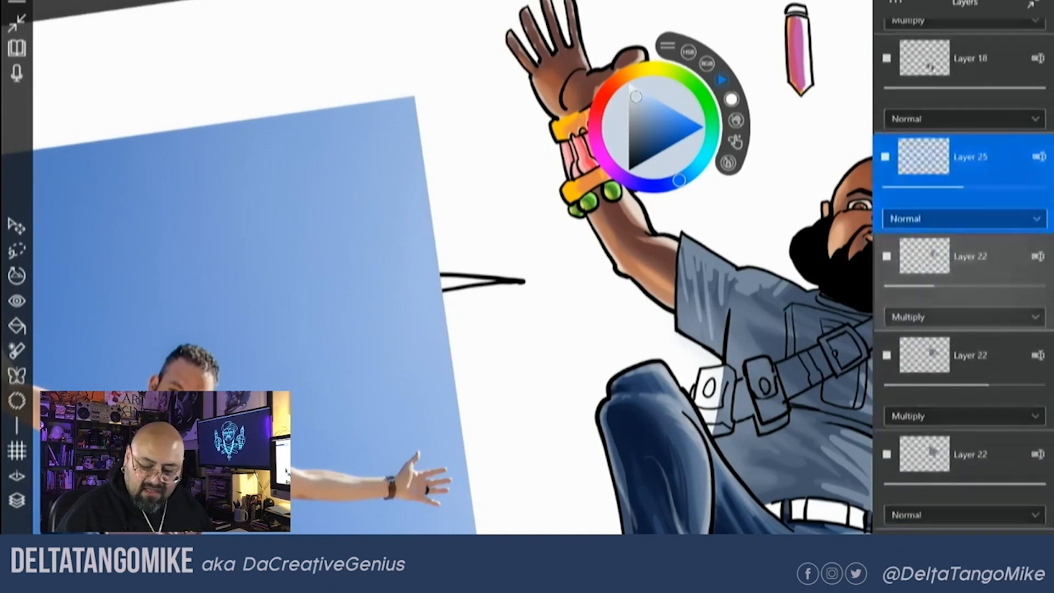
{"action": "mouse_move", "coordinate": [963, 211]}
{"action": "left_mouse_down"}
{"action": "mouse_move", "coordinate": [1047, 211]}
{"action": "mouse_move", "coordinate": [944, 211]}
{"action": "left_mouse_up"}
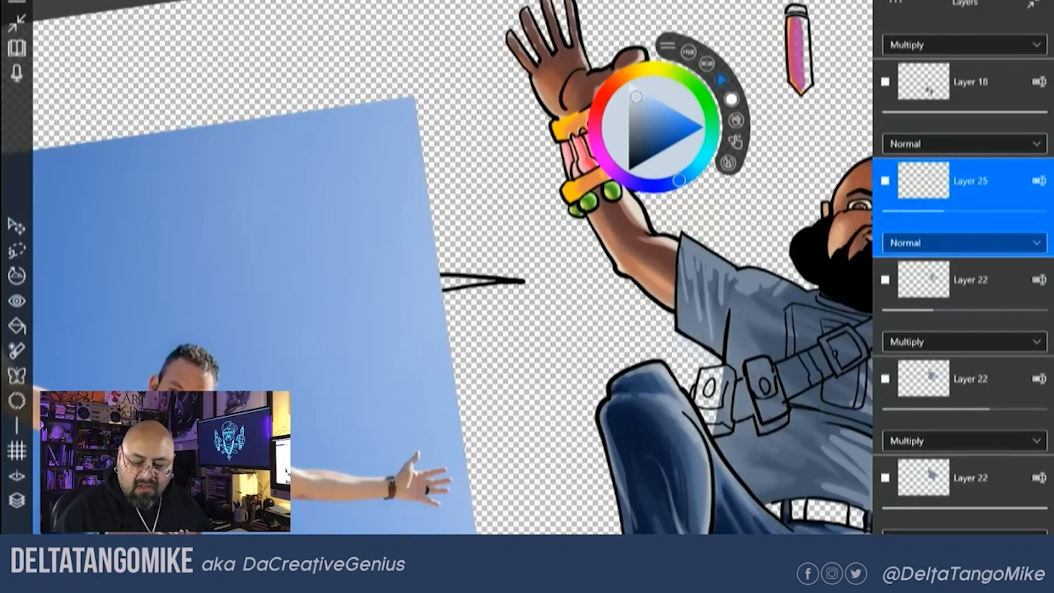
Open the colour of the background layer, try light yellow, and settle on a deep, saturated blue
{"action": "left_click", "coordinate": [970, 181]}
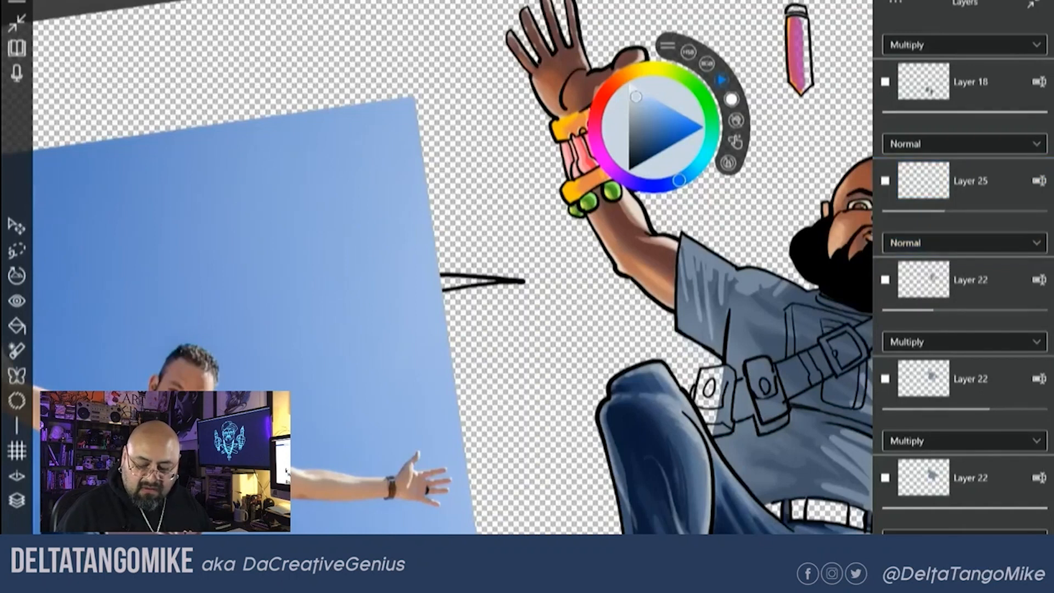
{"action": "left_click", "coordinate": [924, 565]}
{"action": "left_click", "coordinate": [924, 566]}
{"action": "left_click", "coordinate": [924, 565]}
{"action": "left_click", "coordinate": [843, 424]}
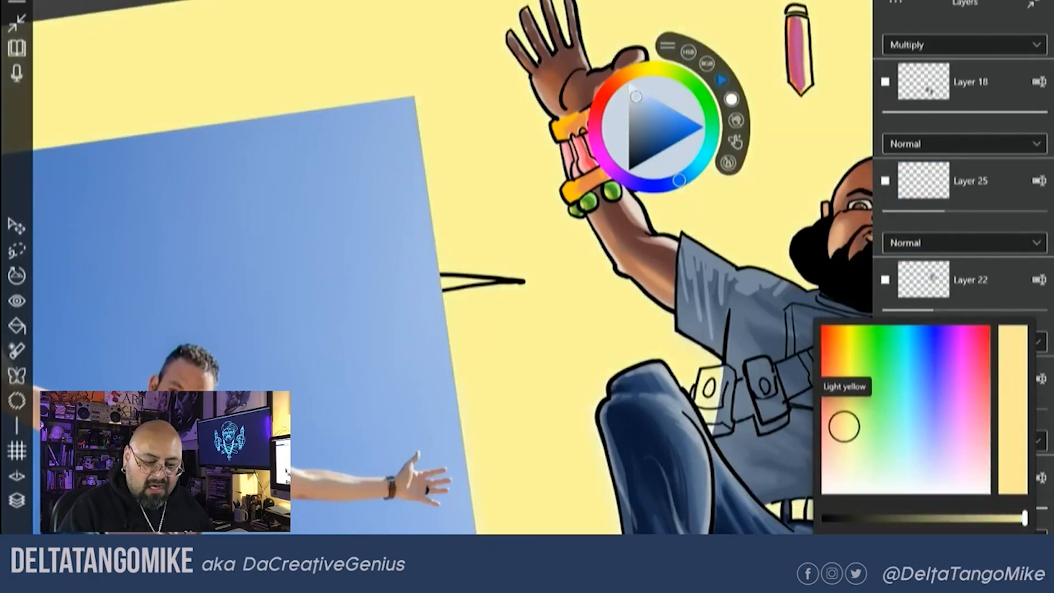
{"action": "left_click", "coordinate": [933, 358]}
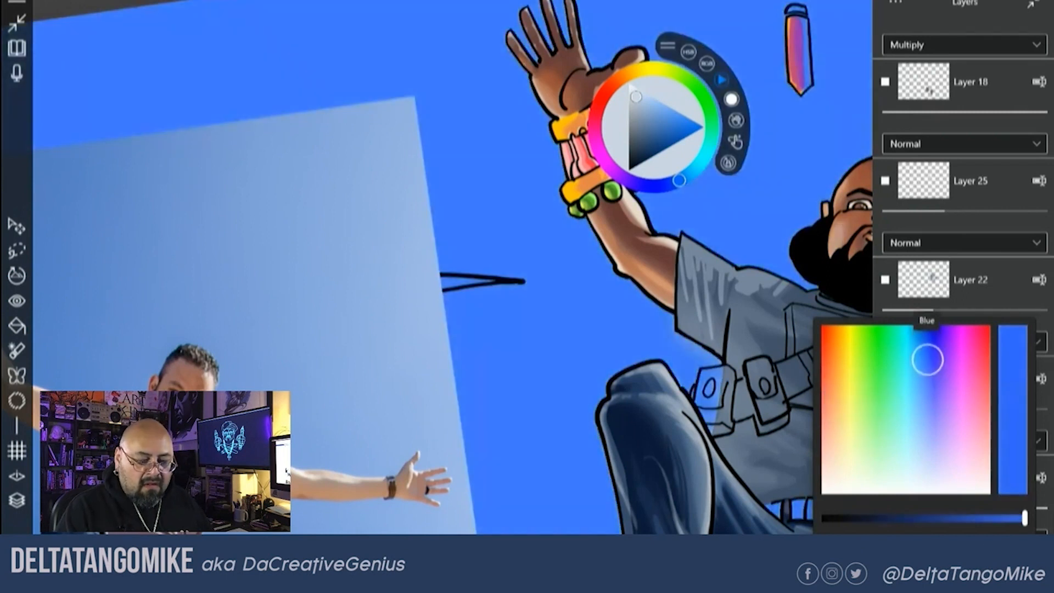
{"action": "left_click_drag", "start_coordinate": [936, 358], "coordinate": [928, 337]}
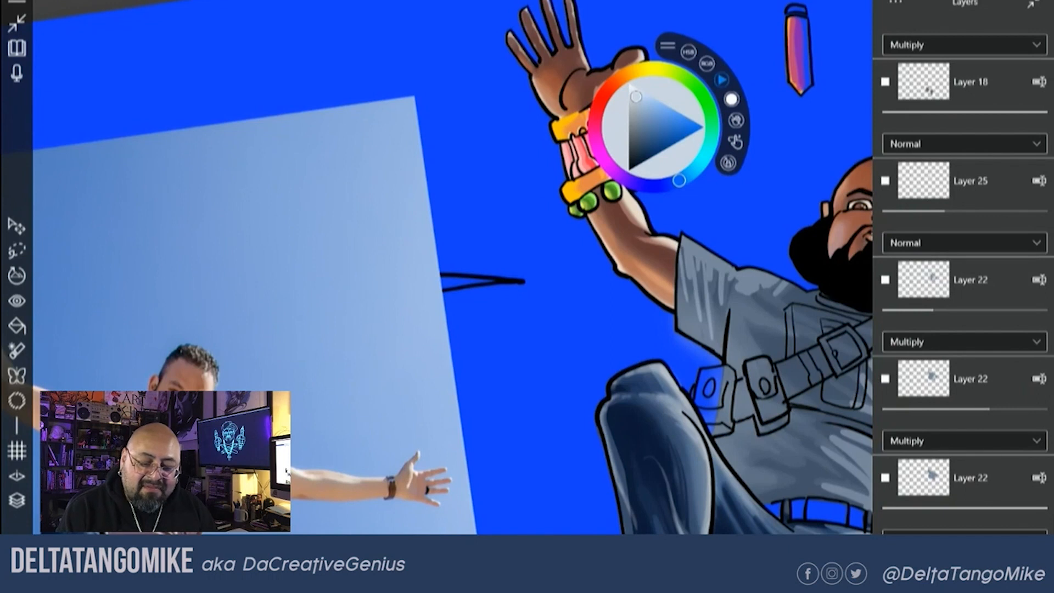
Toggle Layer 25's visibility to compare the shirt highlights, select the layer and raise its opacity to about three quarters
{"action": "left_click", "coordinate": [884, 181]}
{"action": "left_click", "coordinate": [884, 181]}
{"action": "left_click", "coordinate": [969, 187]}
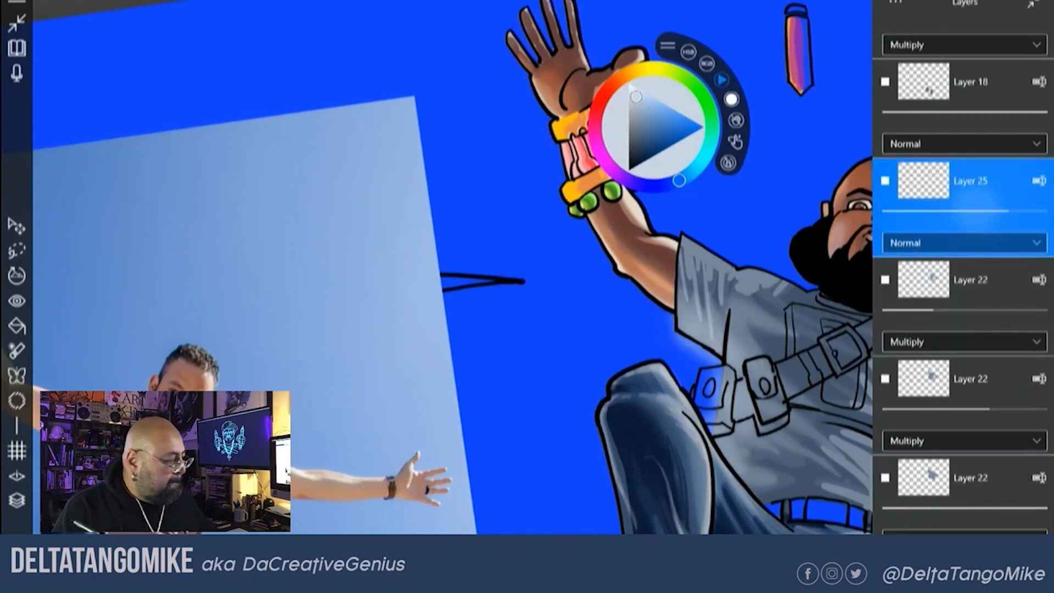
Erase the stray highlight paint on Layer 25 that spills past the raised arm's sleeve and over the outer belt pouch
{"action": "left_click_drag", "start_coordinate": [653, 326], "coordinate": [472, 330]}
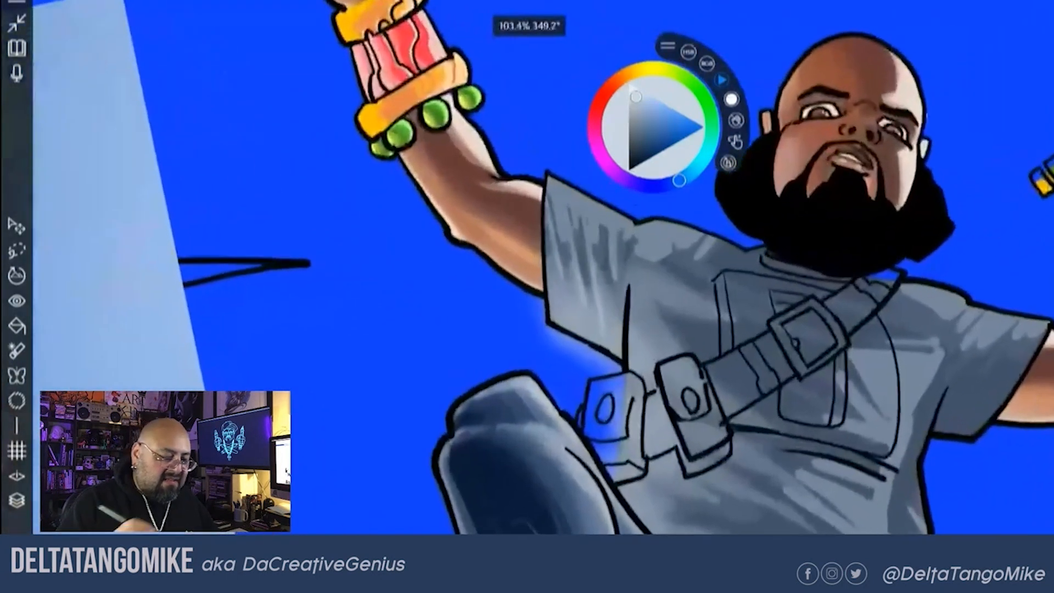
{"action": "scroll", "coordinate": [681, 267], "scroll_direction": "up", "scroll_amount": 1}
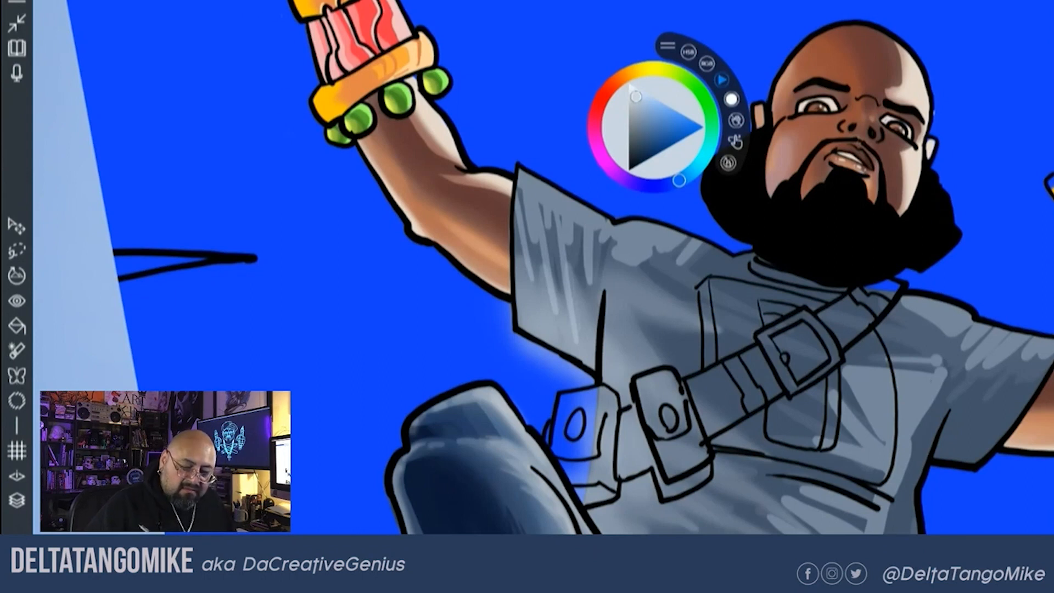
{"action": "mouse_move", "coordinate": [519, 341]}
{"action": "left_mouse_down"}
{"action": "mouse_move", "coordinate": [586, 372]}
{"action": "mouse_move", "coordinate": [594, 418]}
{"action": "mouse_move", "coordinate": [581, 500]}
{"action": "mouse_move", "coordinate": [590, 390]}
{"action": "mouse_move", "coordinate": [576, 485]}
{"action": "left_mouse_up"}
{"action": "left_click_drag", "start_coordinate": [577, 484], "coordinate": [575, 431]}
{"action": "mouse_move", "coordinate": [585, 391]}
{"action": "left_mouse_down"}
{"action": "mouse_move", "coordinate": [582, 413]}
{"action": "mouse_move", "coordinate": [568, 378]}
{"action": "mouse_move", "coordinate": [553, 378]}
{"action": "mouse_move", "coordinate": [560, 365]}
{"action": "mouse_move", "coordinate": [543, 367]}
{"action": "mouse_move", "coordinate": [511, 345]}
{"action": "left_mouse_up"}
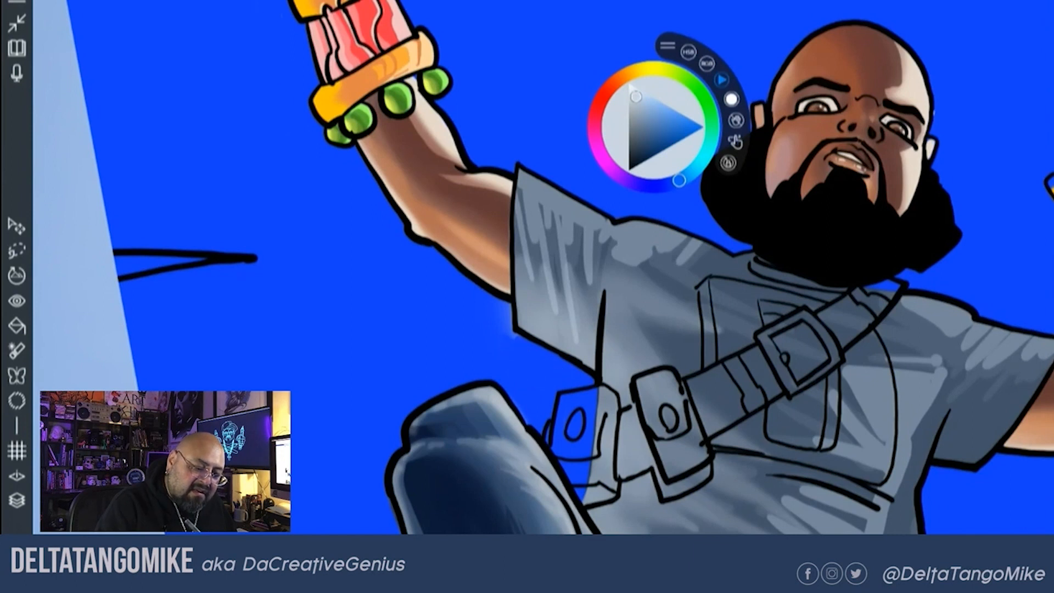
{"action": "mouse_move", "coordinate": [503, 305]}
{"action": "left_mouse_down"}
{"action": "mouse_move", "coordinate": [507, 333]}
{"action": "mouse_move", "coordinate": [513, 305]}
{"action": "left_mouse_up"}
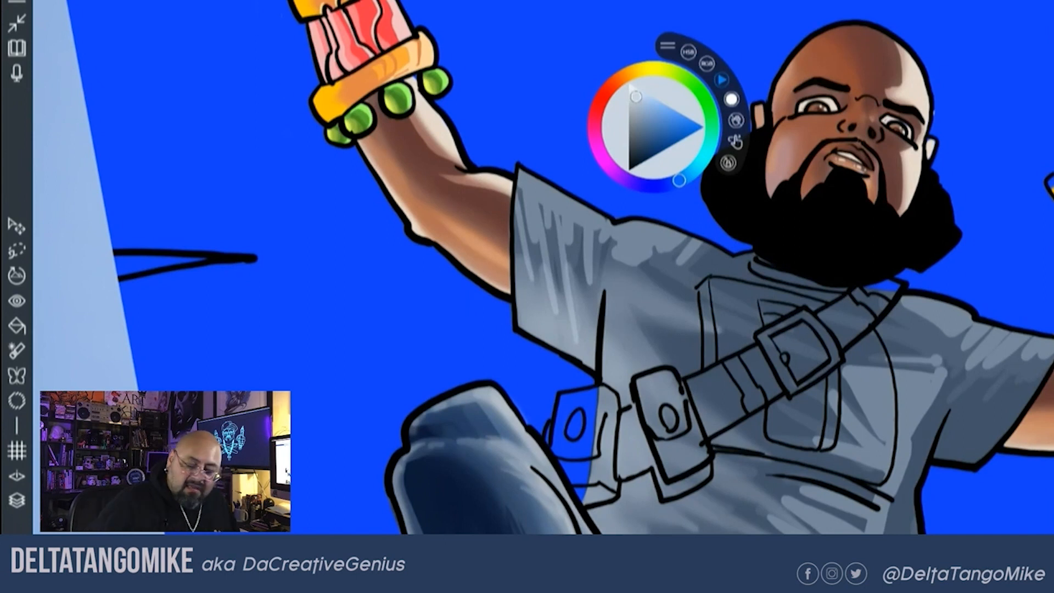
Set the background layer's colour to light blue
{"action": "left_click", "coordinate": [17, 500]}
{"action": "left_click", "coordinate": [924, 548]}
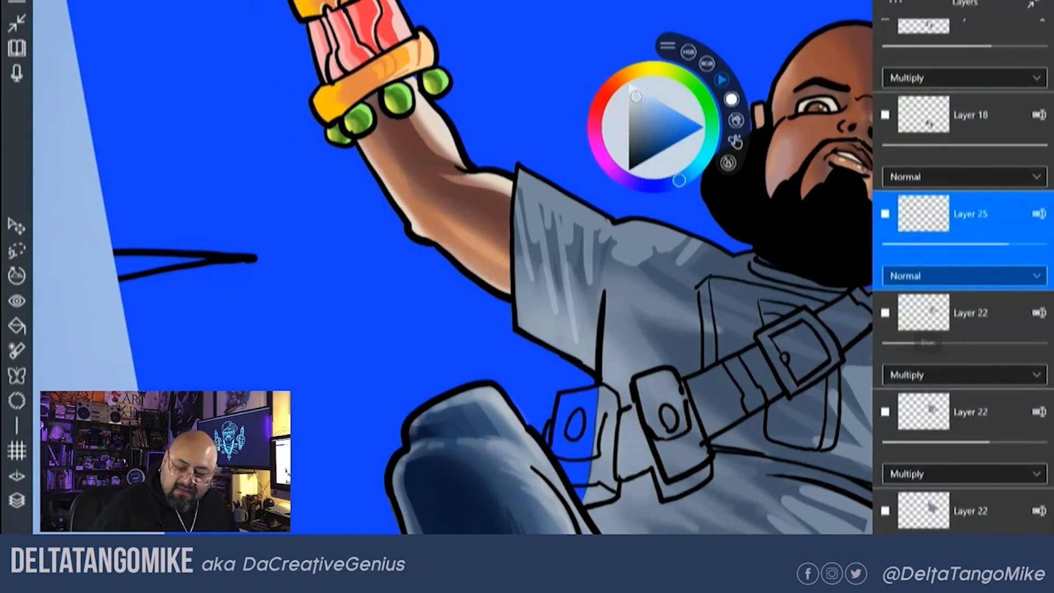
{"action": "mouse_move", "coordinate": [928, 371]}
{"action": "left_mouse_down"}
{"action": "mouse_move", "coordinate": [910, 372]}
{"action": "mouse_move", "coordinate": [922, 430]}
{"action": "mouse_move", "coordinate": [903, 421]}
{"action": "mouse_move", "coordinate": [915, 426]}
{"action": "mouse_move", "coordinate": [930, 489]}
{"action": "mouse_move", "coordinate": [920, 496]}
{"action": "mouse_move", "coordinate": [925, 460]}
{"action": "left_mouse_up"}
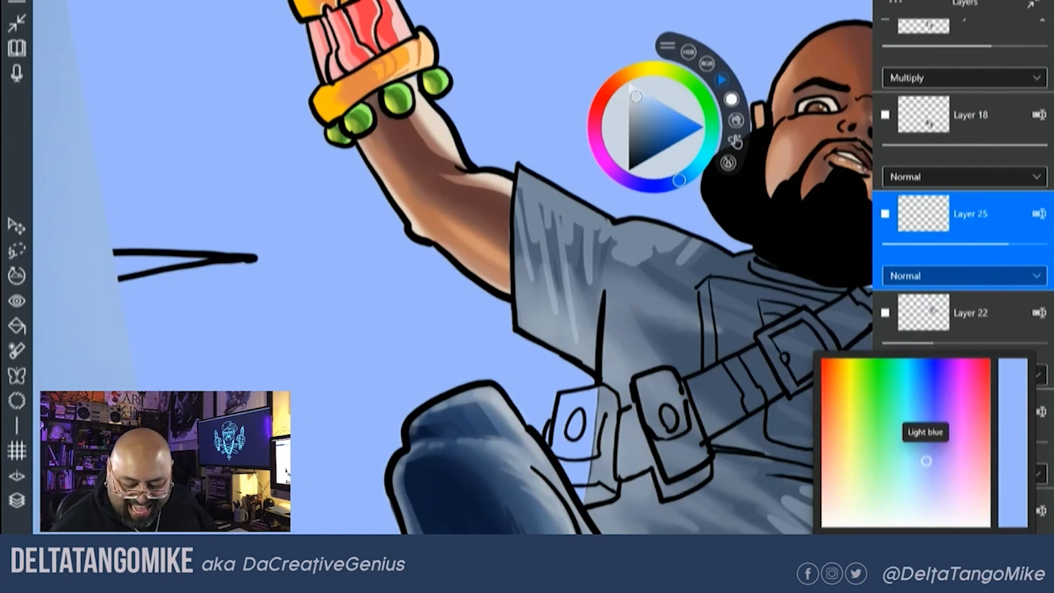
{"action": "key", "text": "Escape"}
Add a new layer and reorder it far down the stack, beneath the figure's shirt highlight and shading layers
{"action": "scroll", "coordinate": [446, 375], "scroll_direction": "down", "scroll_amount": 5}
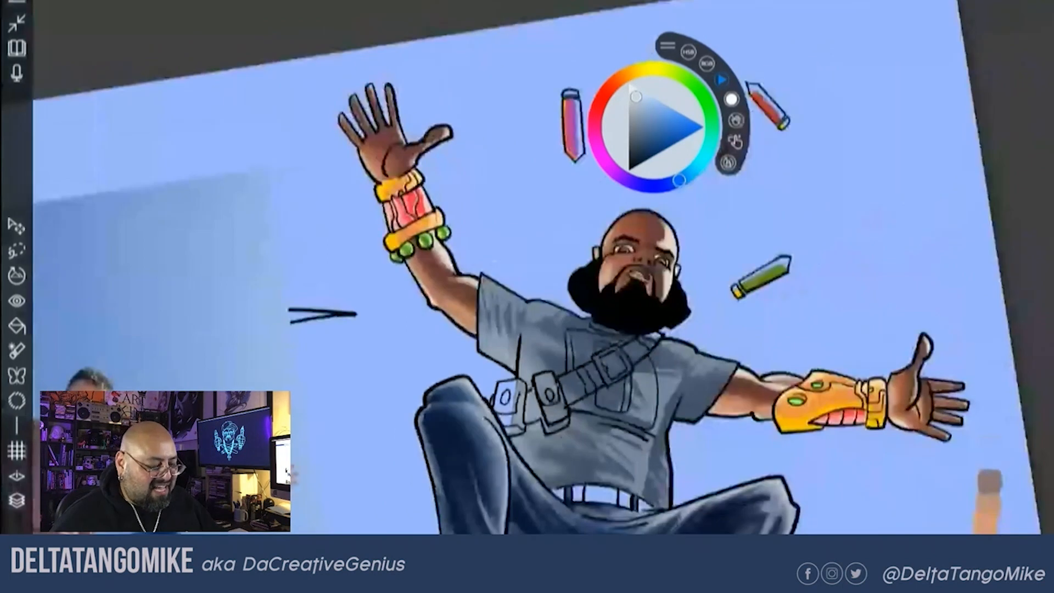
{"action": "scroll", "coordinate": [549, 351], "scroll_direction": "down", "scroll_amount": 4}
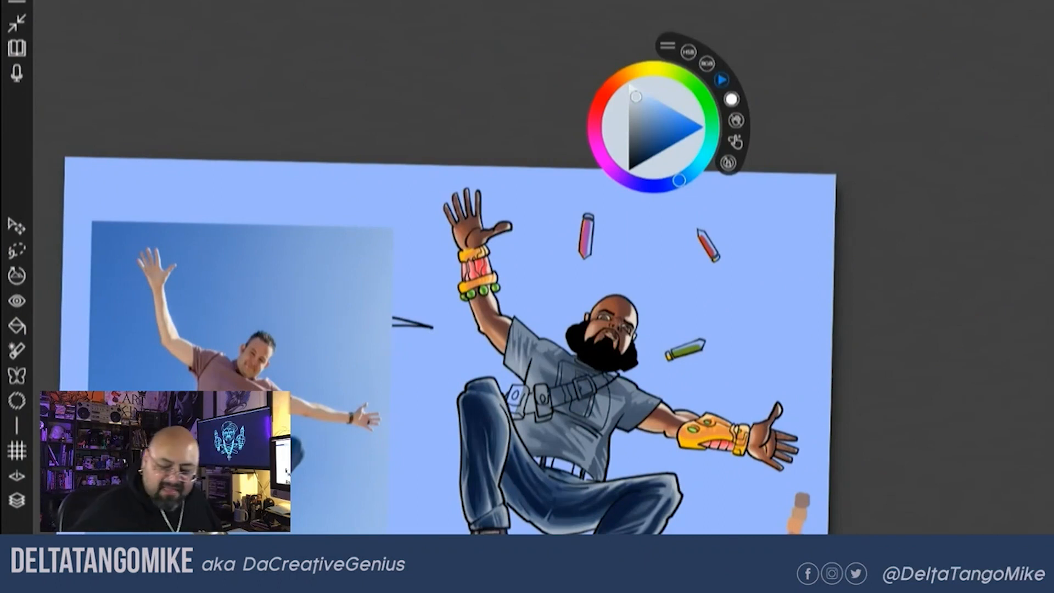
{"action": "left_click", "coordinate": [17, 500]}
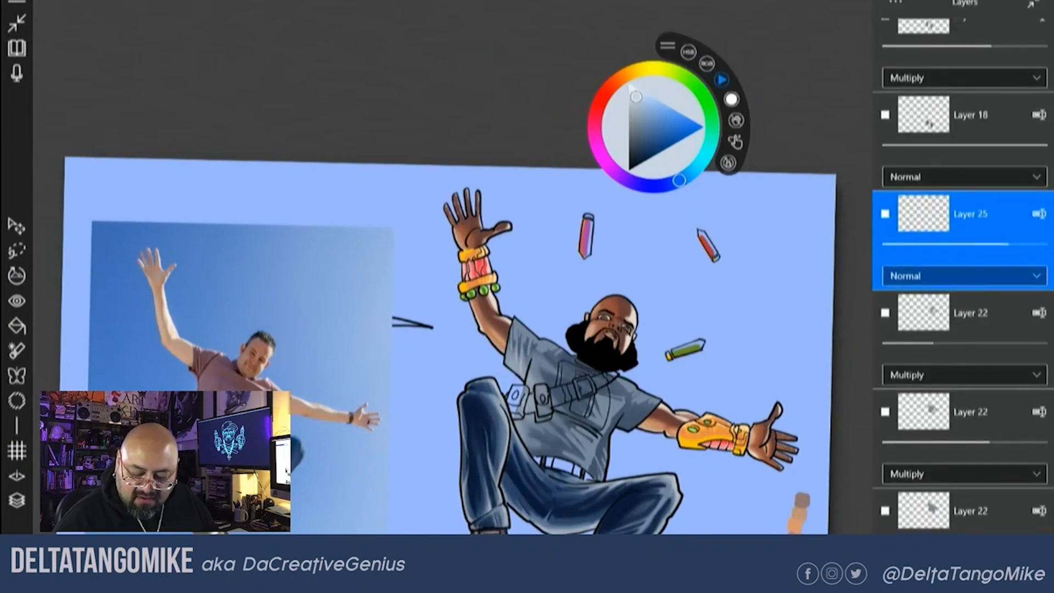
{"action": "key", "text": "ctrl+shift+n"}
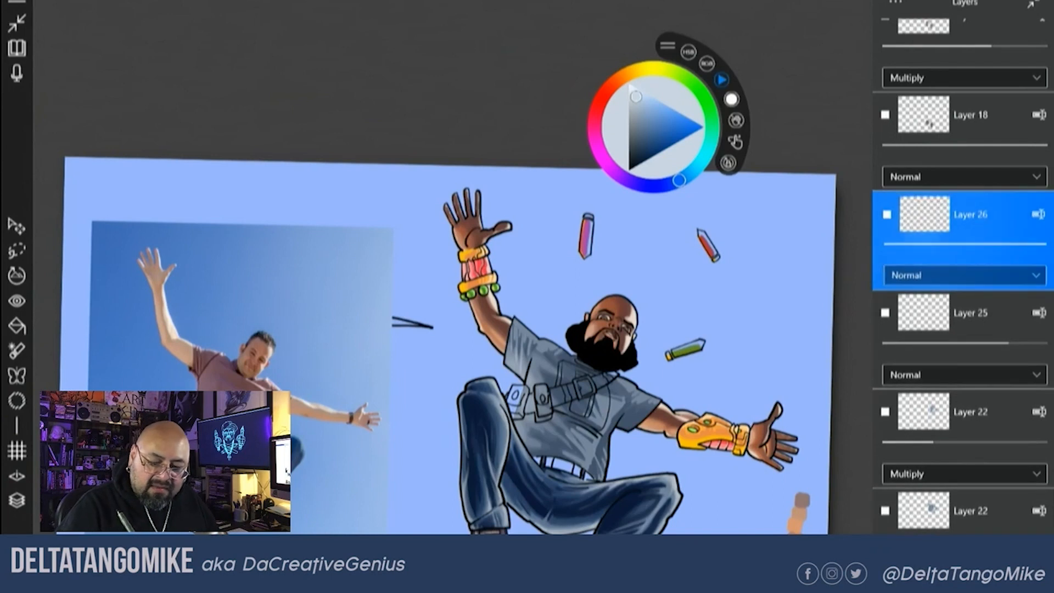
{"action": "scroll", "coordinate": [964, 241], "scroll_direction": "up", "scroll_amount": 1}
{"action": "scroll", "coordinate": [965, 274], "scroll_direction": "down", "scroll_amount": 3}
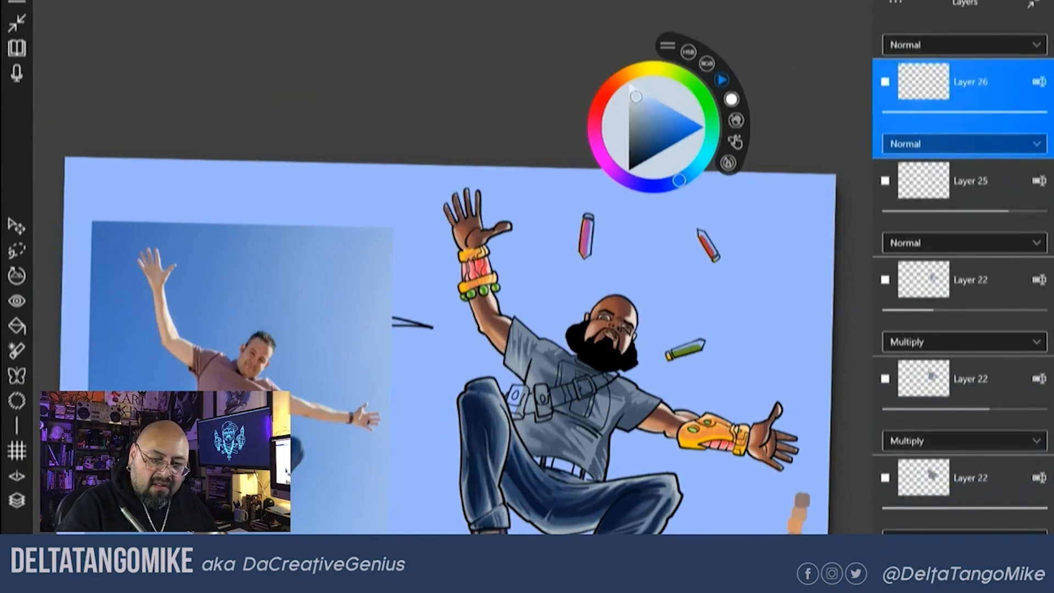
{"action": "left_click_drag", "start_coordinate": [970, 83], "coordinate": [970, 516]}
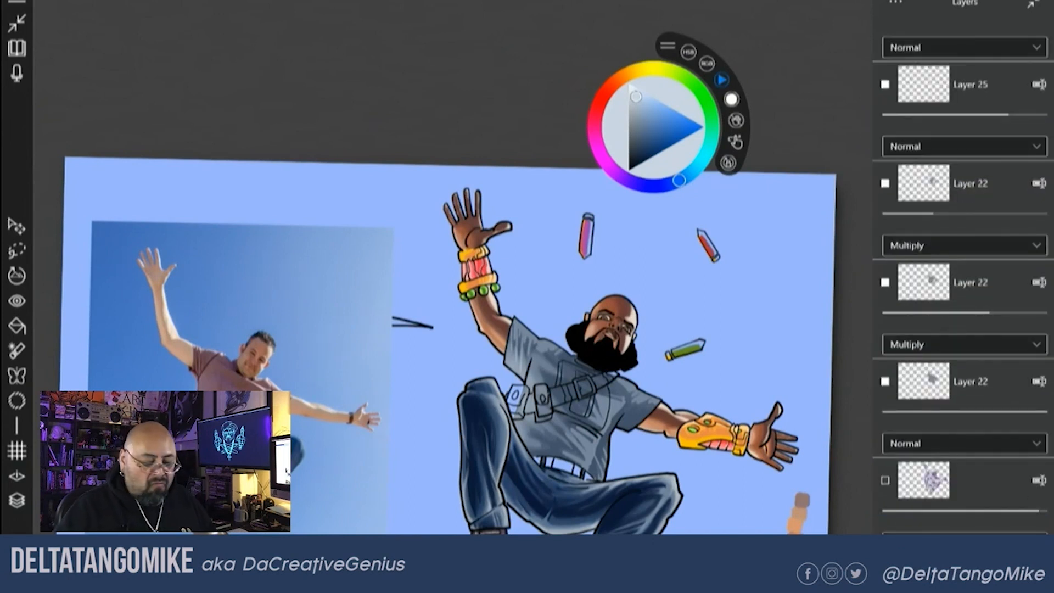
{"action": "left_click", "coordinate": [16, 500]}
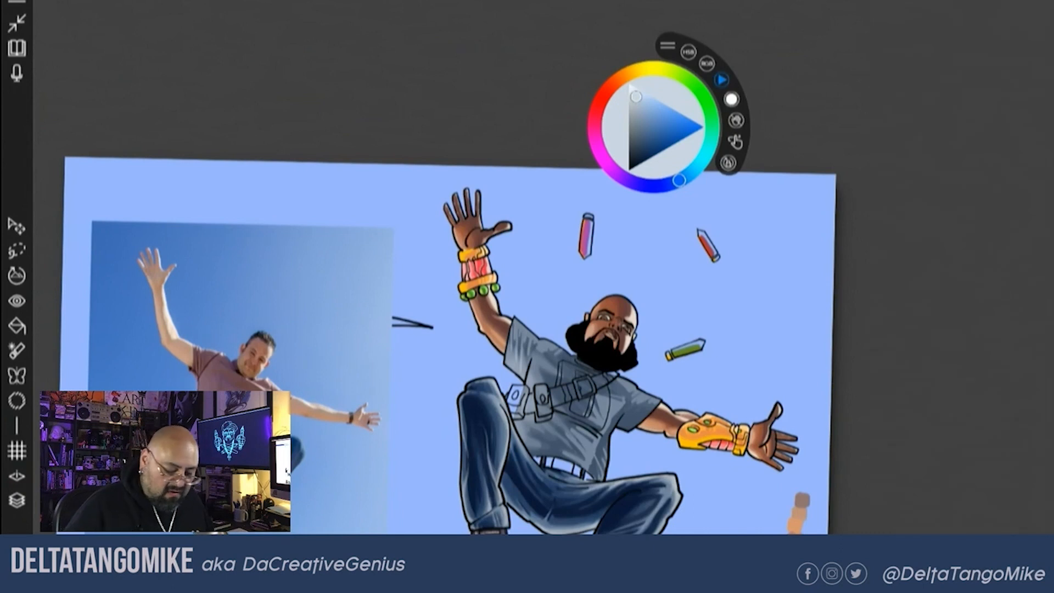
Paint soft golden-yellow sun rings behind the figure from the canvas's upper right corner, and blend them with warm off-white strokes
{"action": "left_click", "coordinate": [639, 69]}
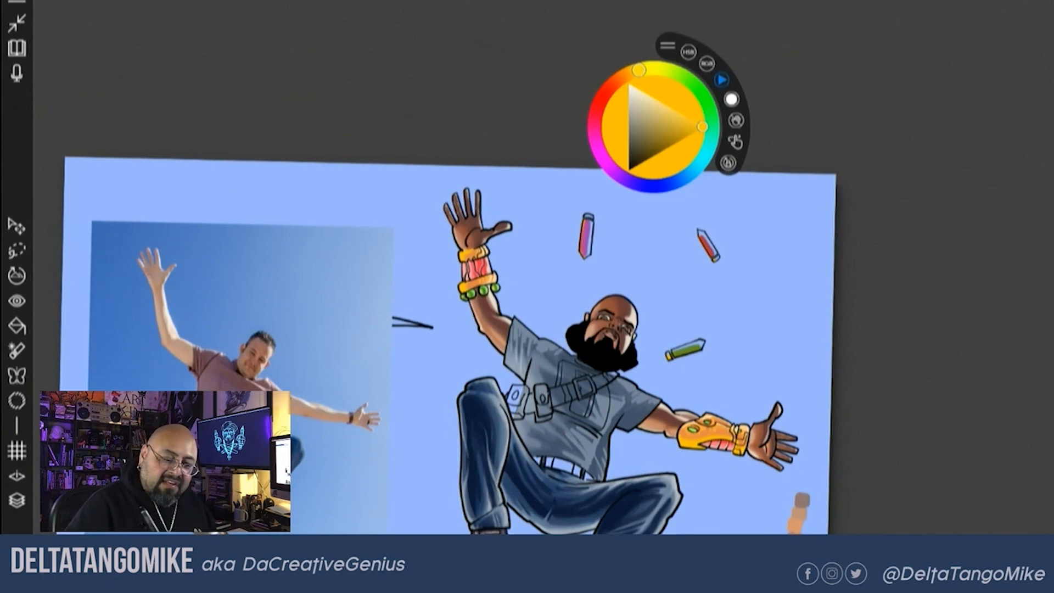
{"action": "left_click_drag", "start_coordinate": [667, 45], "coordinate": [377, 28]}
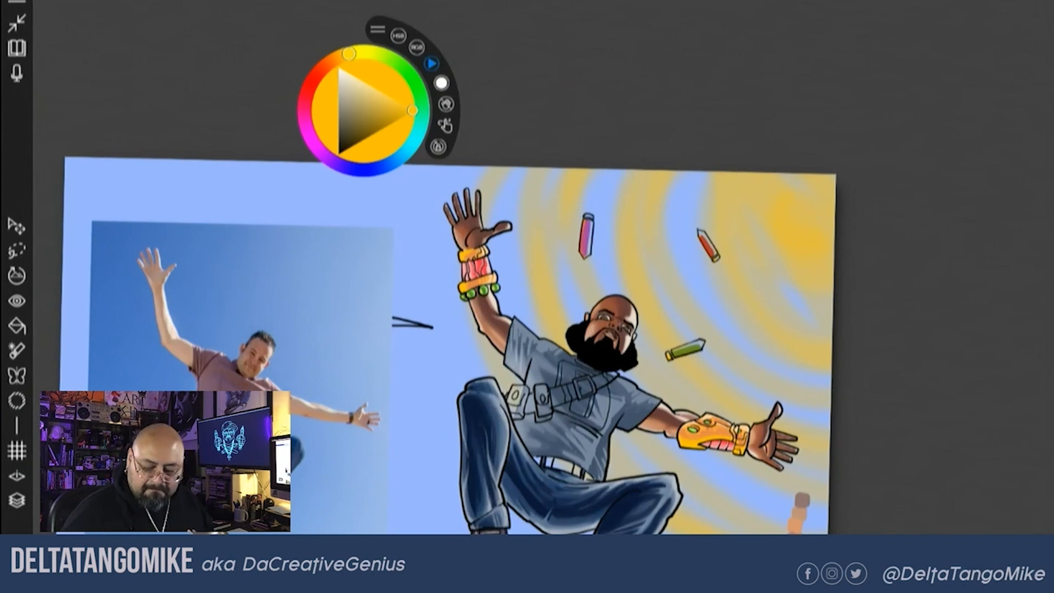
{"action": "left_click", "coordinate": [341, 68]}
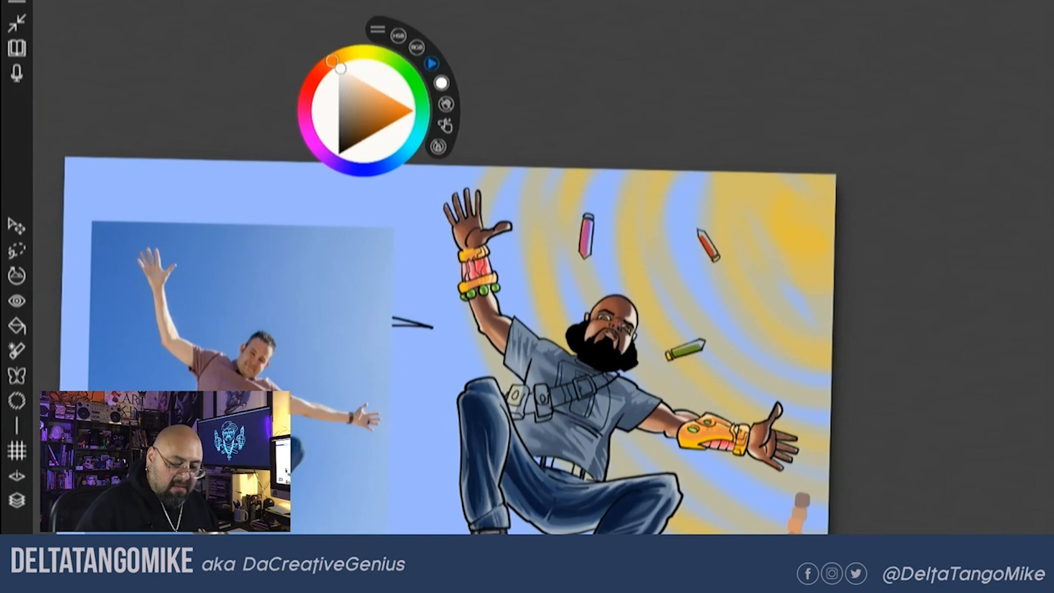
{"action": "mouse_move", "coordinate": [821, 181]}
{"action": "left_mouse_down"}
{"action": "mouse_move", "coordinate": [829, 217]}
{"action": "mouse_move", "coordinate": [818, 296]}
{"action": "mouse_move", "coordinate": [711, 181]}
{"action": "mouse_move", "coordinate": [642, 184]}
{"action": "mouse_move", "coordinate": [725, 401]}
{"action": "mouse_move", "coordinate": [590, 184]}
{"action": "mouse_move", "coordinate": [571, 307]}
{"action": "mouse_move", "coordinate": [521, 176]}
{"action": "mouse_move", "coordinate": [483, 170]}
{"action": "mouse_move", "coordinate": [741, 357]}
{"action": "mouse_move", "coordinate": [730, 184]}
{"action": "mouse_move", "coordinate": [821, 231]}
{"action": "mouse_move", "coordinate": [830, 180]}
{"action": "mouse_move", "coordinate": [775, 189]}
{"action": "mouse_move", "coordinate": [708, 308]}
{"action": "mouse_move", "coordinate": [631, 307]}
{"action": "left_mouse_up"}
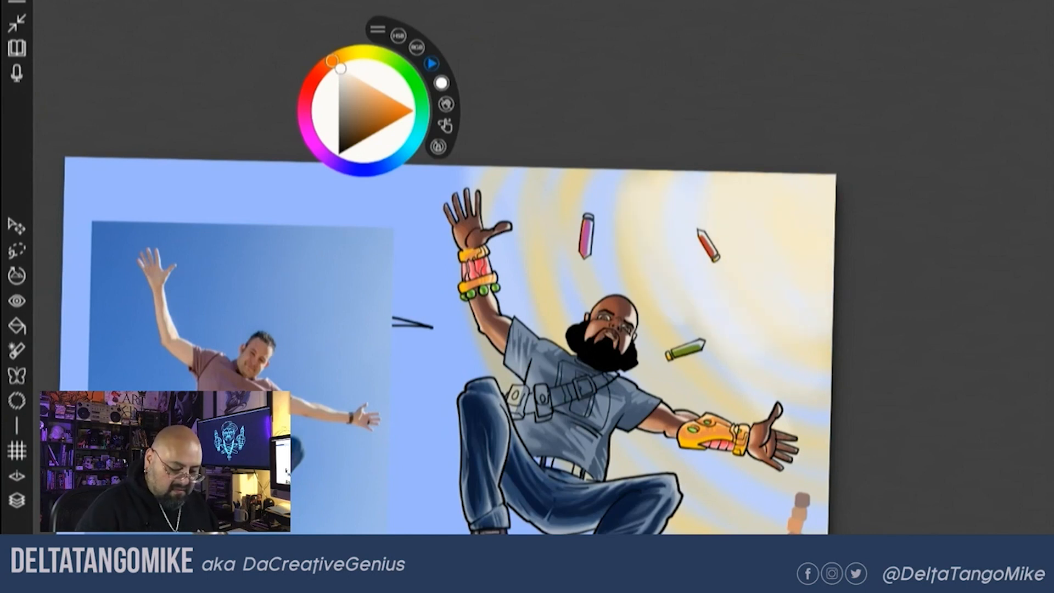
{"action": "mouse_move", "coordinate": [632, 307]}
{"action": "left_mouse_down"}
{"action": "mouse_move", "coordinate": [815, 362]}
{"action": "mouse_move", "coordinate": [713, 384]}
{"action": "mouse_move", "coordinate": [719, 483]}
{"action": "mouse_move", "coordinate": [500, 373]}
{"action": "left_mouse_up"}
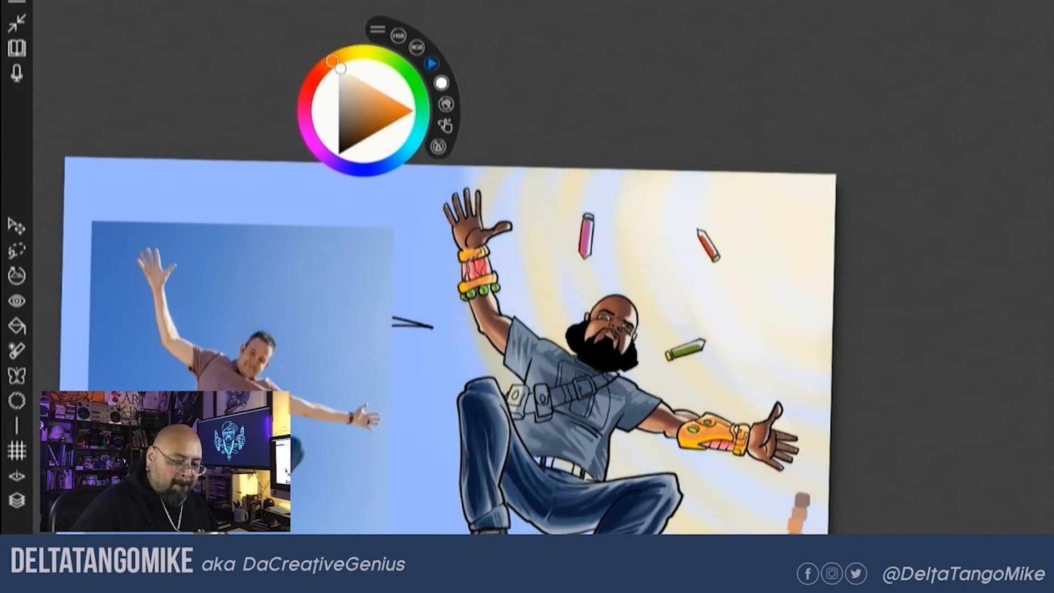
{"action": "left_click_drag", "start_coordinate": [467, 184], "coordinate": [519, 516]}
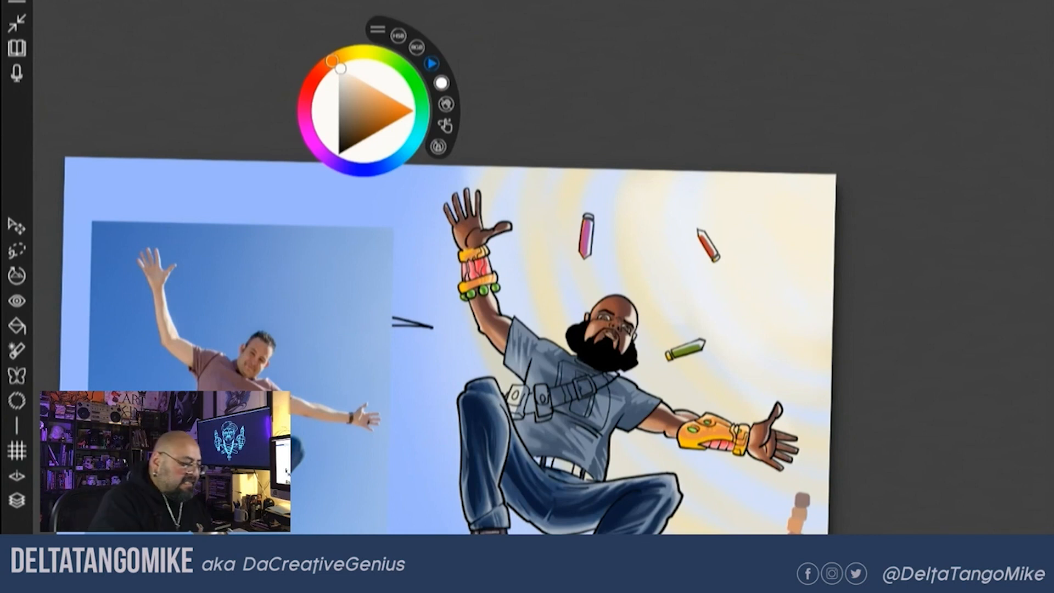
Lower the opacity of the sun-ring layer so the rings blend into the light-blue background
{"action": "left_click", "coordinate": [17, 500]}
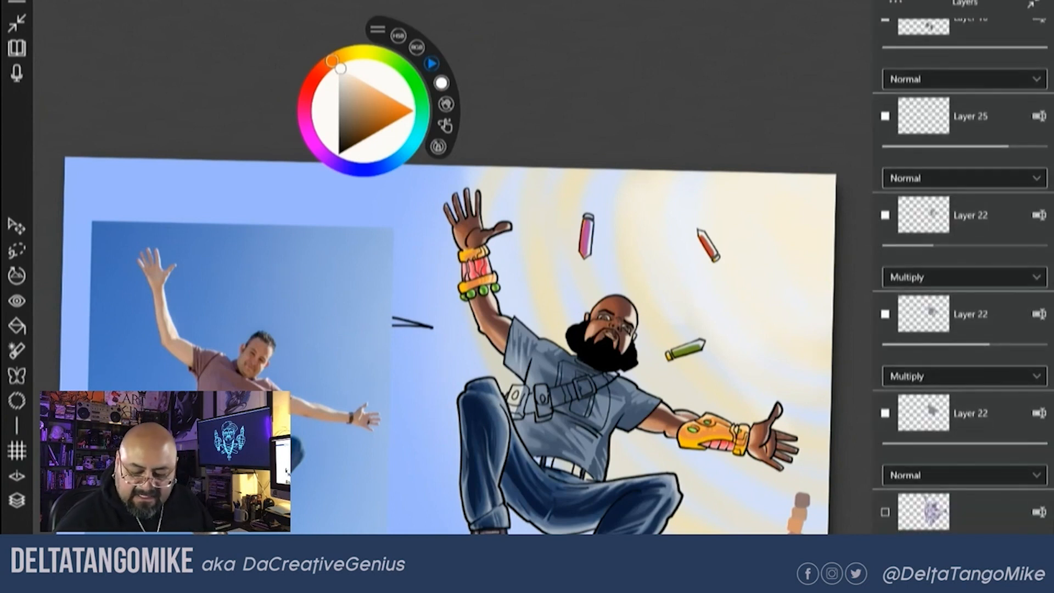
{"action": "scroll", "coordinate": [965, 307], "scroll_direction": "down", "scroll_amount": 1}
{"action": "left_click", "coordinate": [885, 576]}
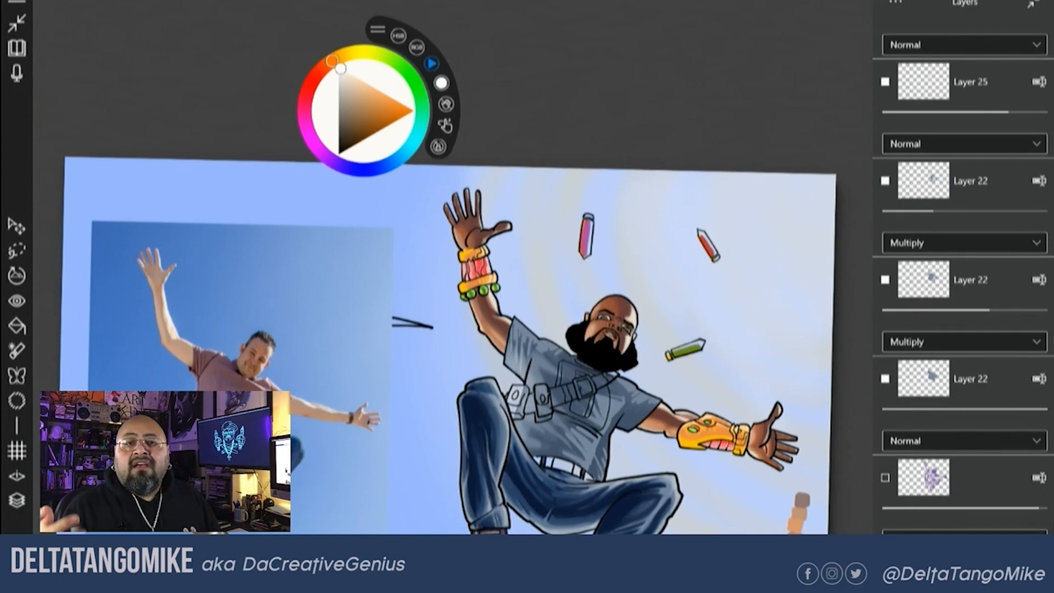
Review the layer stack, and hide and reshow the line art on Layer 4 to view the colouring by itself
{"action": "scroll", "coordinate": [964, 274], "scroll_direction": "down", "scroll_amount": 10}
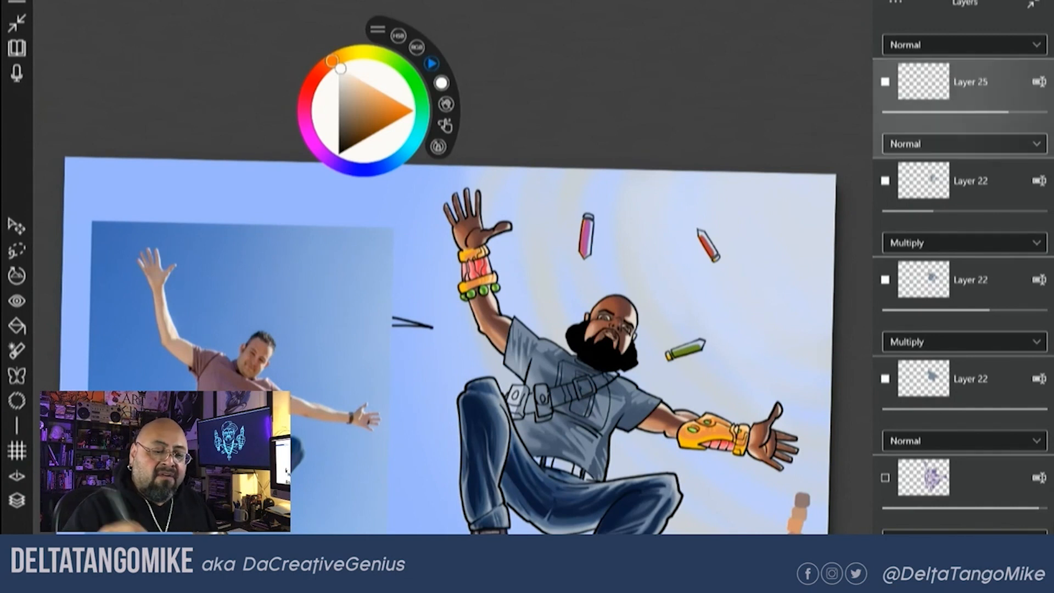
{"action": "scroll", "coordinate": [964, 274], "scroll_direction": "down", "scroll_amount": 10}
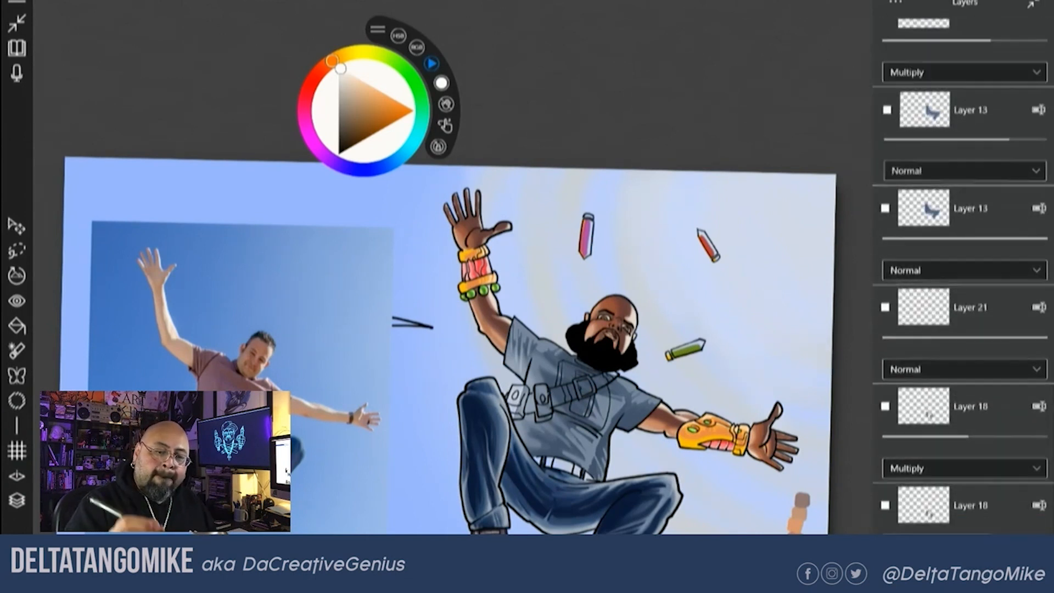
{"action": "scroll", "coordinate": [963, 275], "scroll_direction": "up", "scroll_amount": 10}
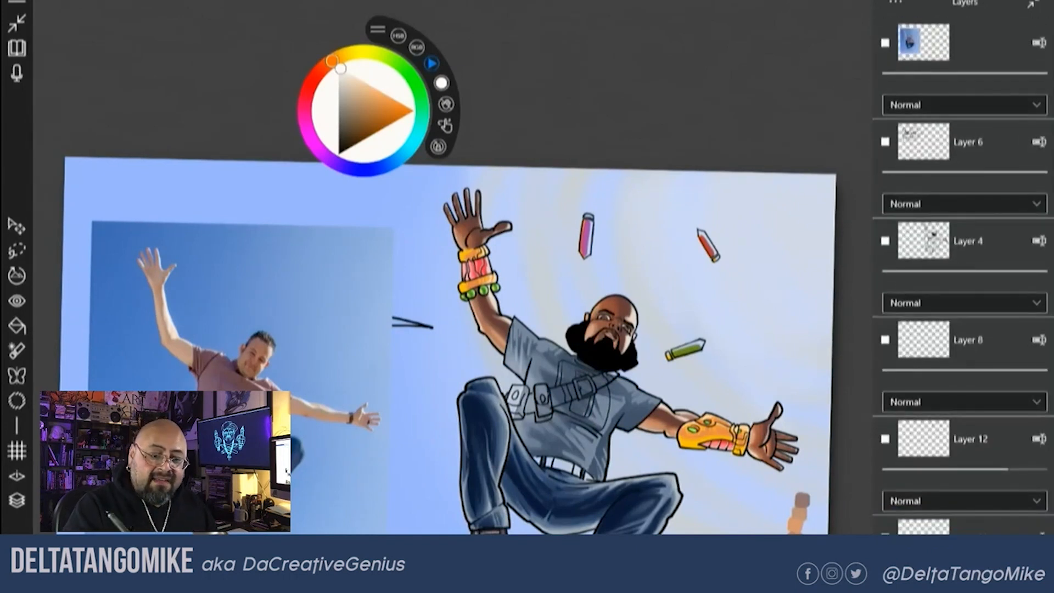
{"action": "left_click", "coordinate": [923, 241]}
{"action": "left_click", "coordinate": [885, 241]}
{"action": "left_click", "coordinate": [884, 241]}
{"action": "left_click", "coordinate": [885, 240]}
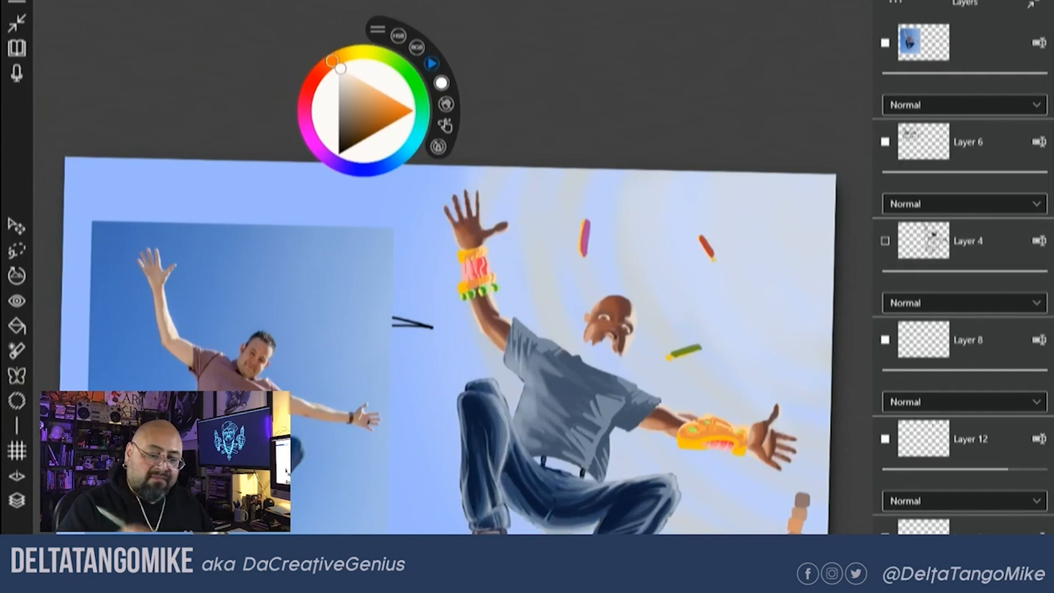
{"action": "left_click", "coordinate": [884, 241]}
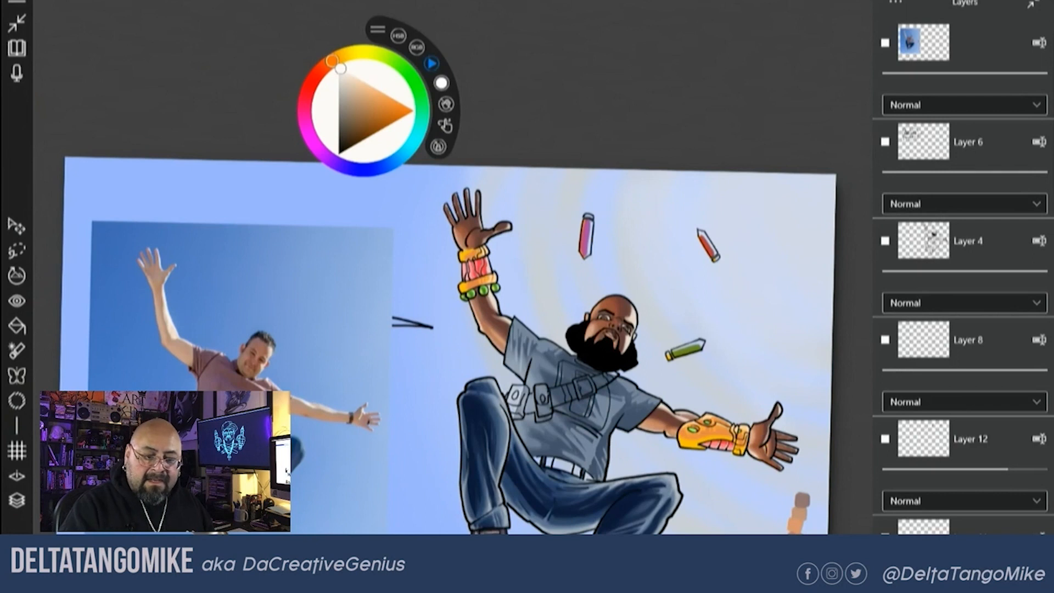
Add a new layer directly above the line art on Layer 4
{"action": "left_click", "coordinate": [923, 240]}
{"action": "key", "text": "ctrl+shift+n"}
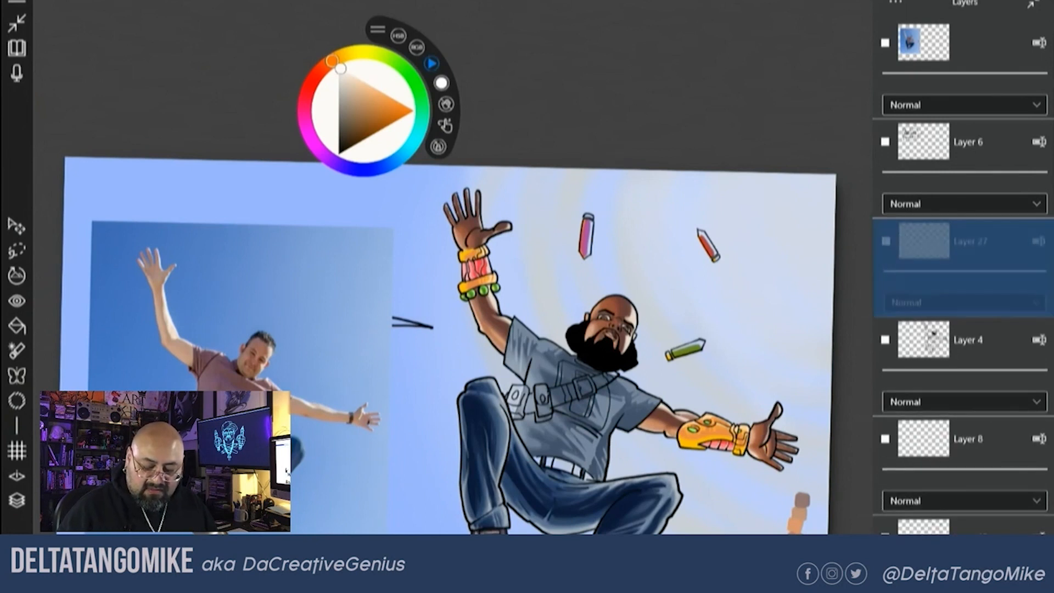
{"action": "left_click", "coordinate": [17, 500]}
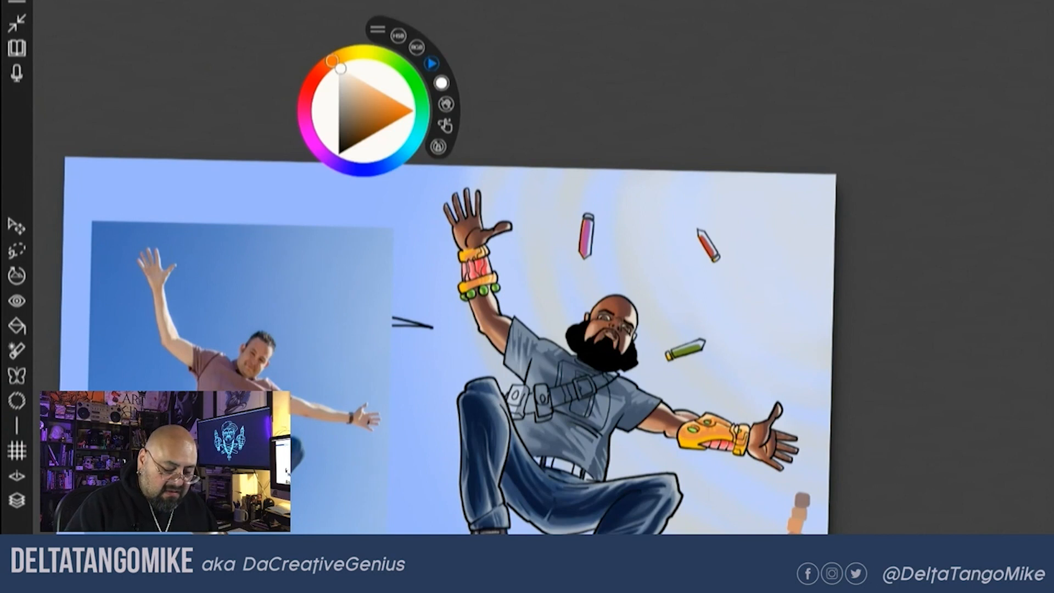
{"action": "scroll", "coordinate": [576, 276], "scroll_direction": "up", "scroll_amount": 10}
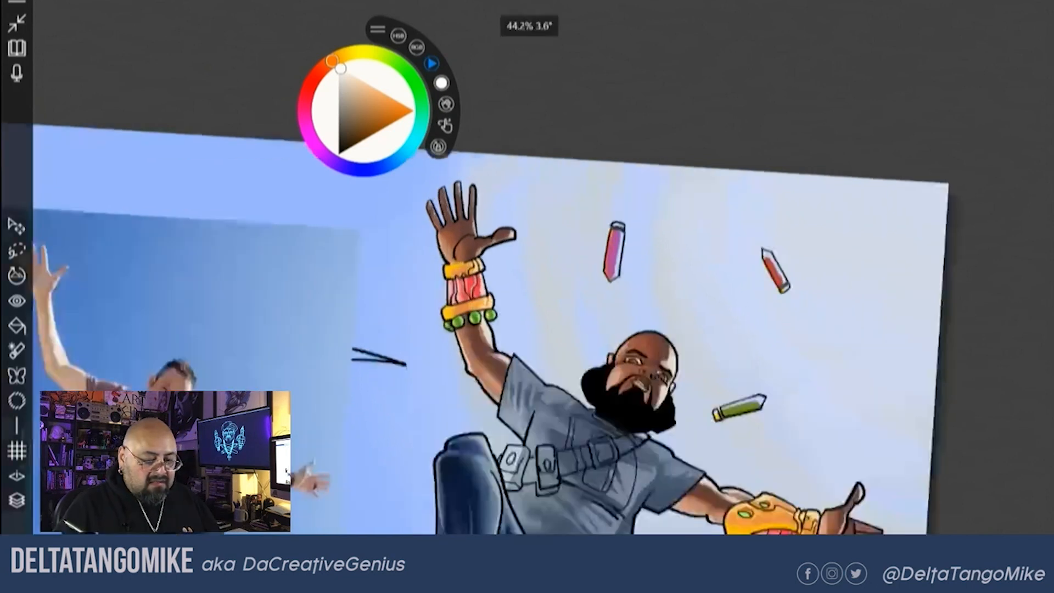
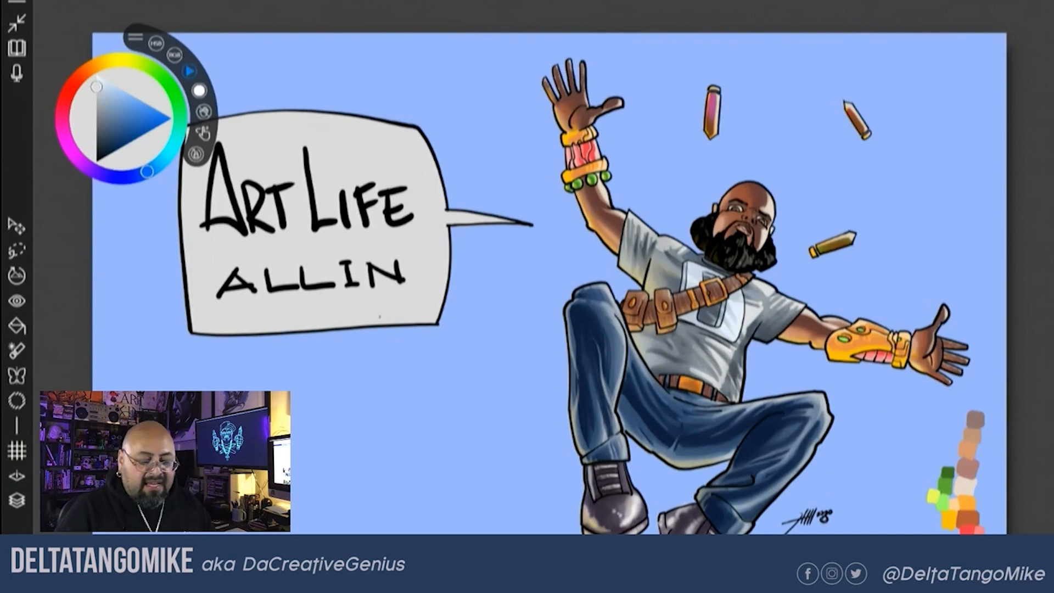
Shade the speech bubble's lower edge, right side and tail on Layer 31 with soft dark brown sampled from the raised forearm
{"action": "left_click", "coordinate": [17, 500]}
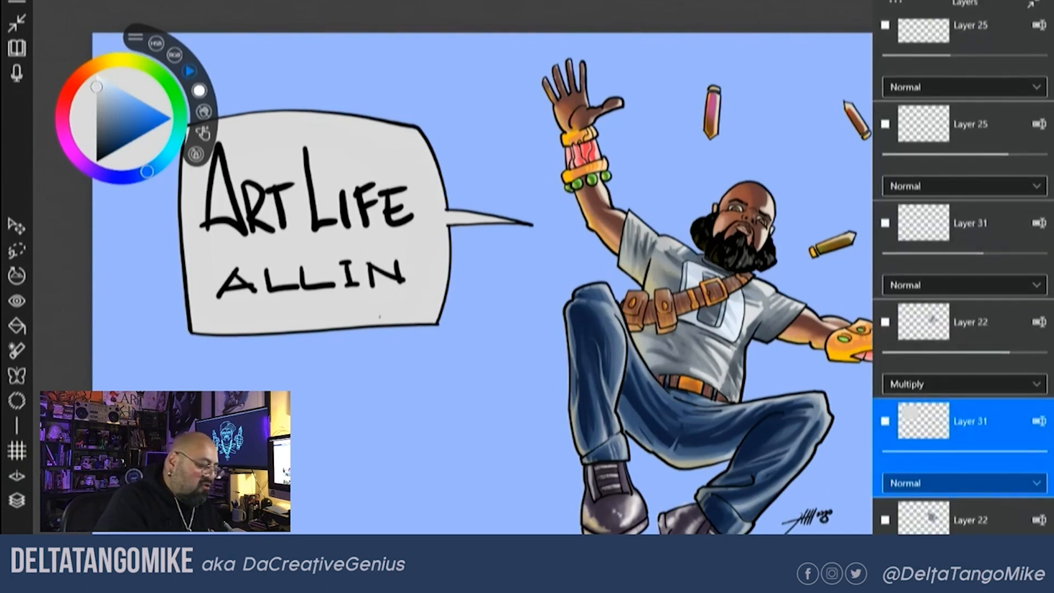
{"action": "left_click", "coordinate": [17, 500]}
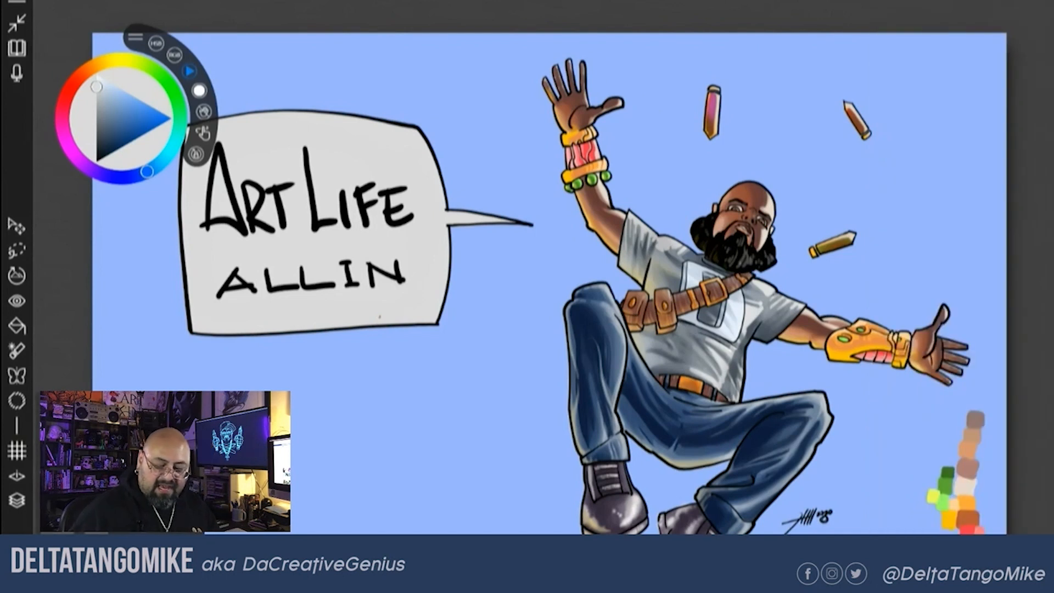
{"action": "left_click", "coordinate": [570, 114], "text": "alt"}
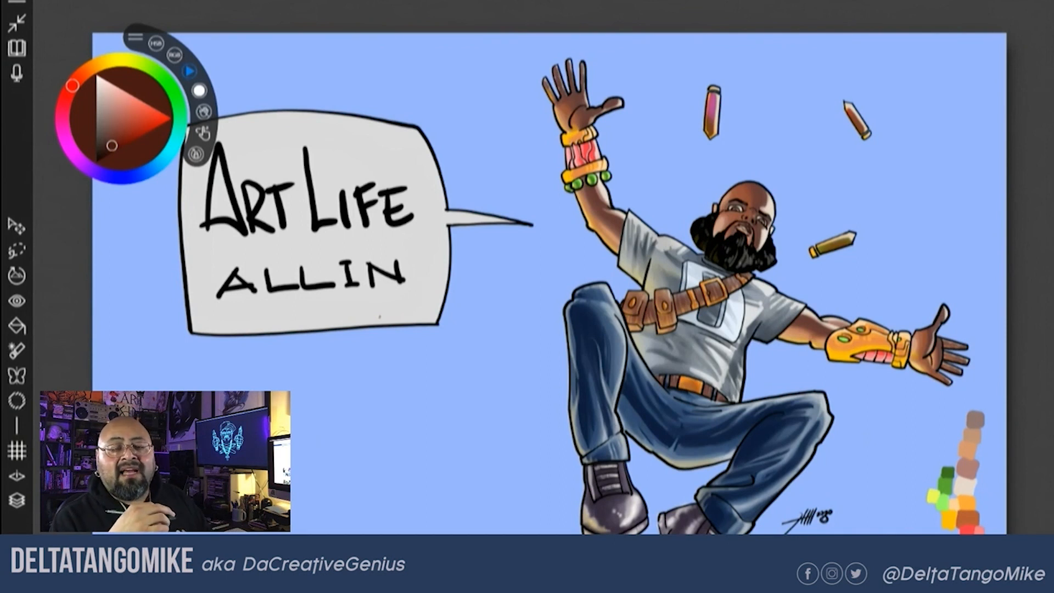
{"action": "left_click_drag", "start_coordinate": [316, 220], "coordinate": [494, 319]}
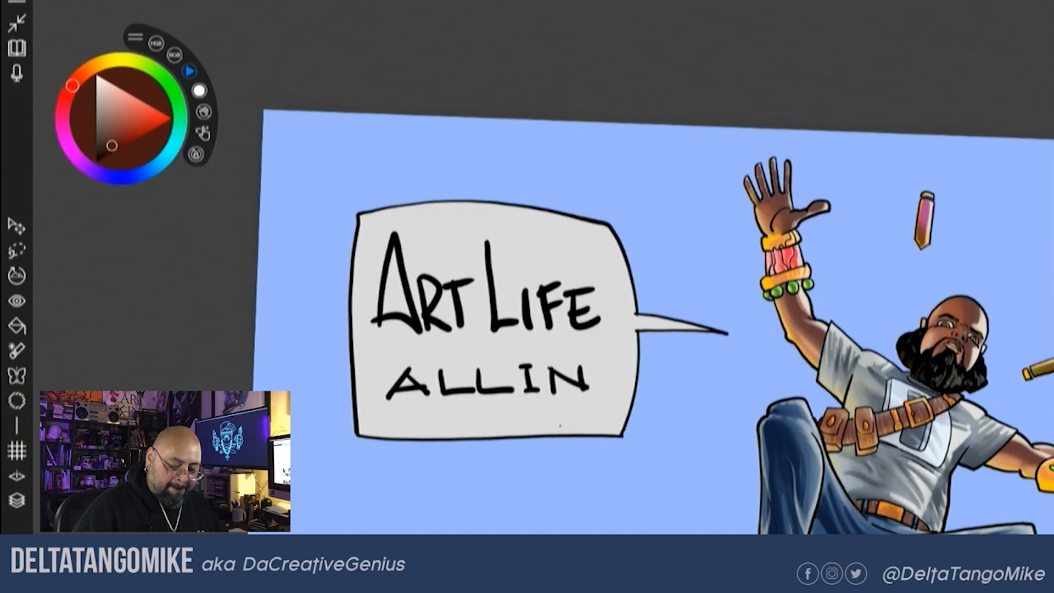
{"action": "left_click_drag", "start_coordinate": [623, 424], "coordinate": [359, 423]}
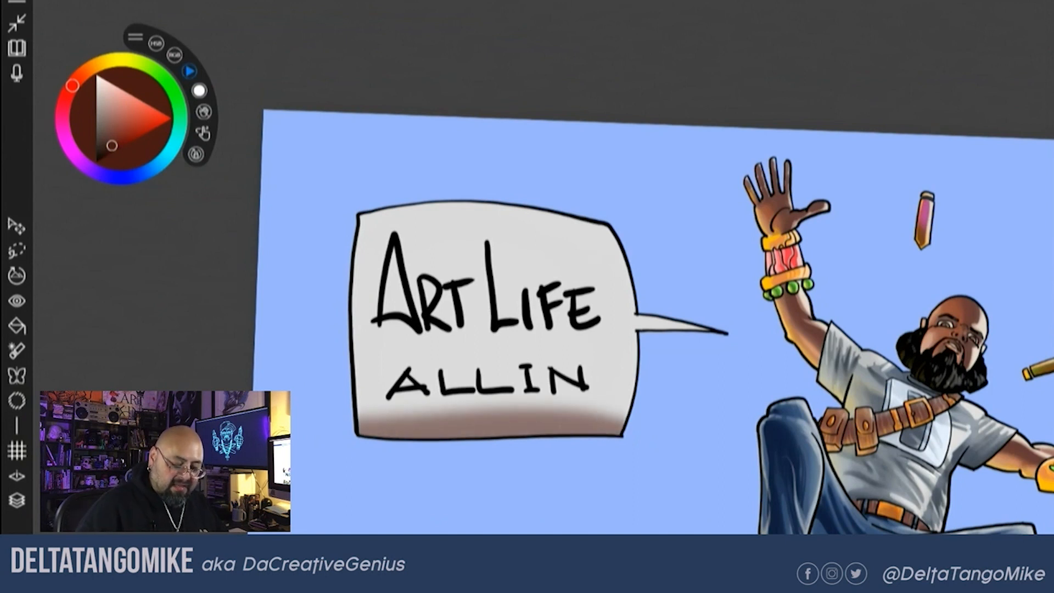
{"action": "key", "text": "ctrl+z"}
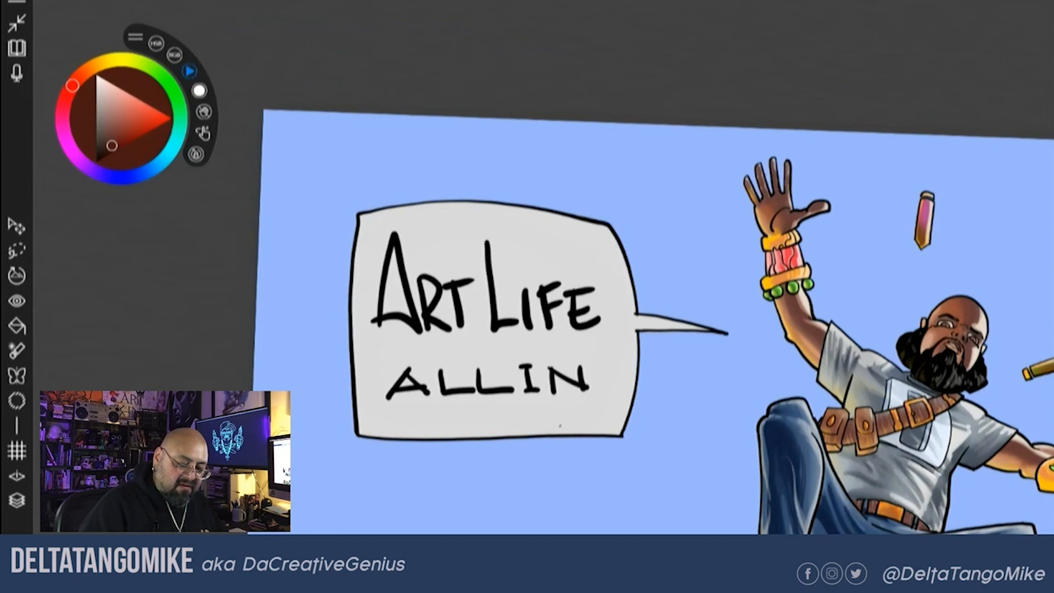
{"action": "left_click_drag", "start_coordinate": [623, 424], "coordinate": [360, 423]}
{"action": "left_click_drag", "start_coordinate": [628, 329], "coordinate": [705, 330]}
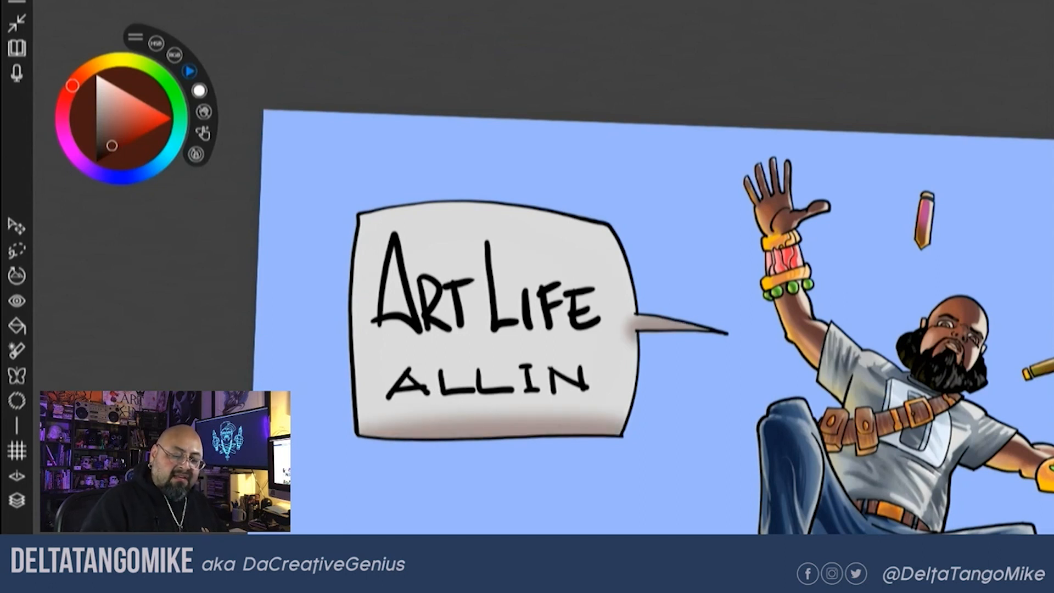
{"action": "left_click_drag", "start_coordinate": [625, 326], "coordinate": [623, 428]}
{"action": "left_click_drag", "start_coordinate": [727, 333], "coordinate": [554, 239]}
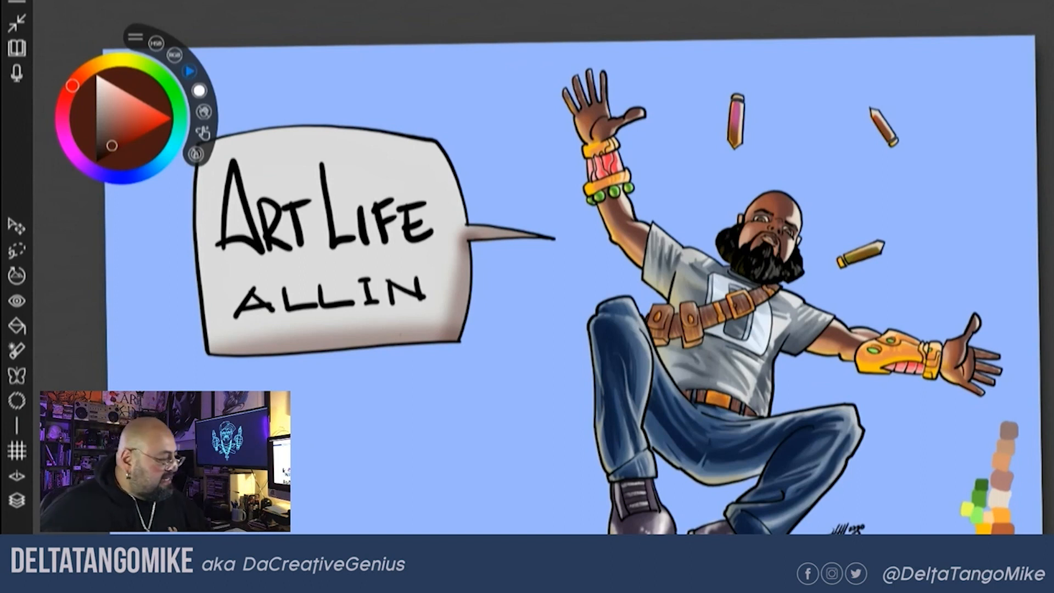
Merge the Multiply Layer 13 holding the jeans shading with the Layer 13 directly beneath it
{"action": "scroll", "coordinate": [571, 275], "scroll_direction": "down", "scroll_amount": 1}
{"action": "scroll", "coordinate": [571, 274], "scroll_direction": "up", "scroll_amount": 1}
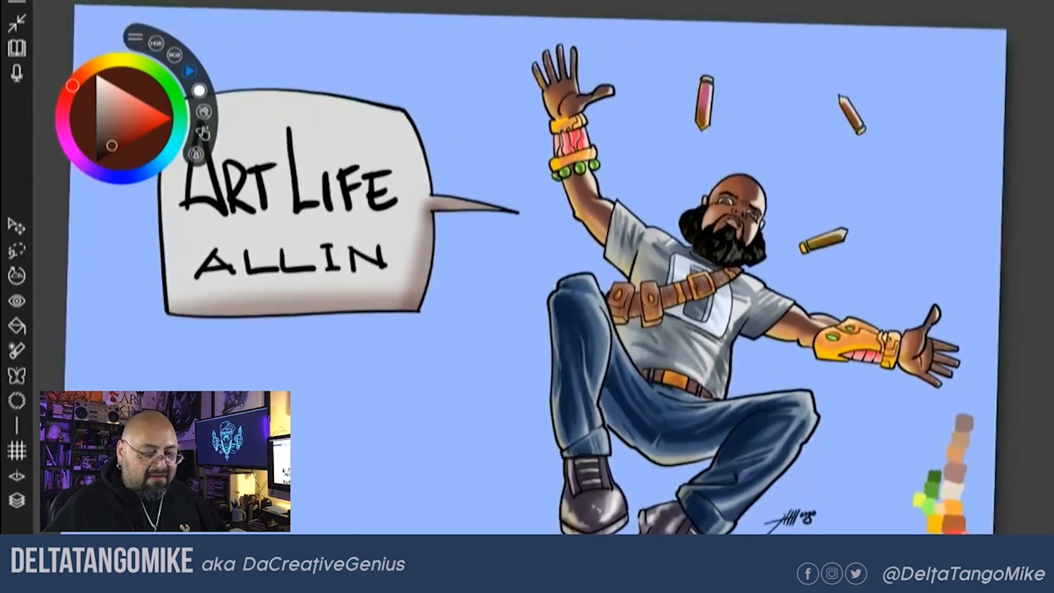
{"action": "scroll", "coordinate": [570, 275], "scroll_direction": "up", "scroll_amount": 1}
{"action": "scroll", "coordinate": [525, 217], "scroll_direction": "up", "scroll_amount": 1}
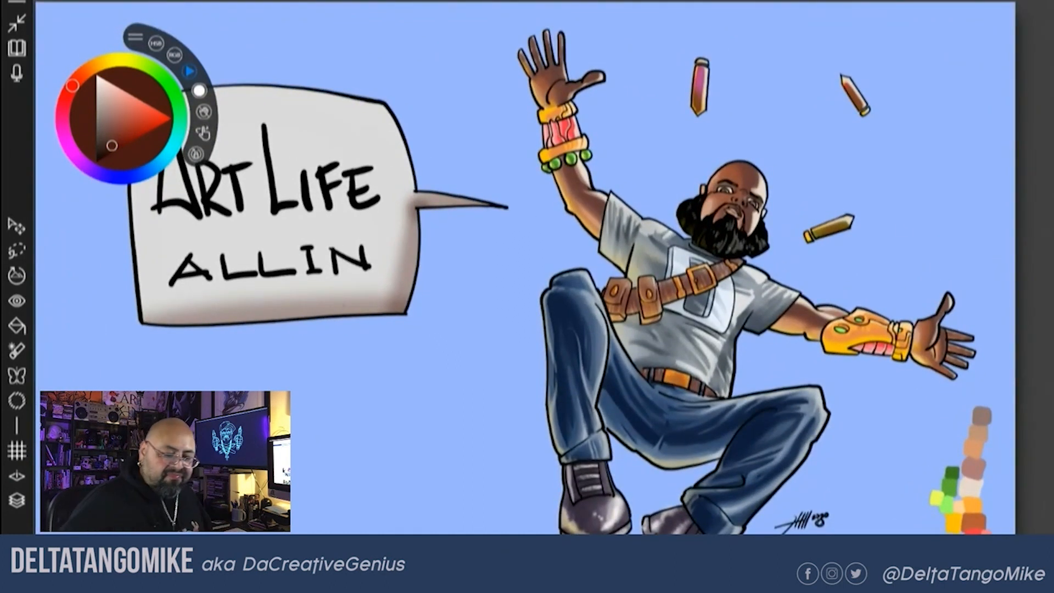
{"action": "key", "text": "l"}
{"action": "scroll", "coordinate": [963, 286], "scroll_direction": "down", "scroll_amount": 2}
{"action": "left_click", "coordinate": [970, 378]}
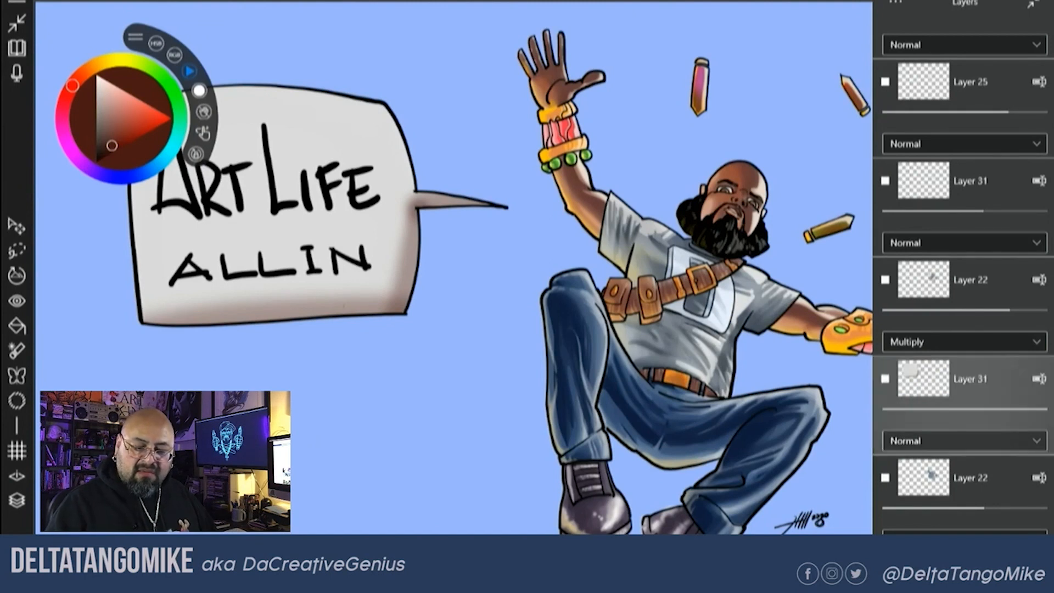
{"action": "scroll", "coordinate": [964, 285], "scroll_direction": "up", "scroll_amount": 14}
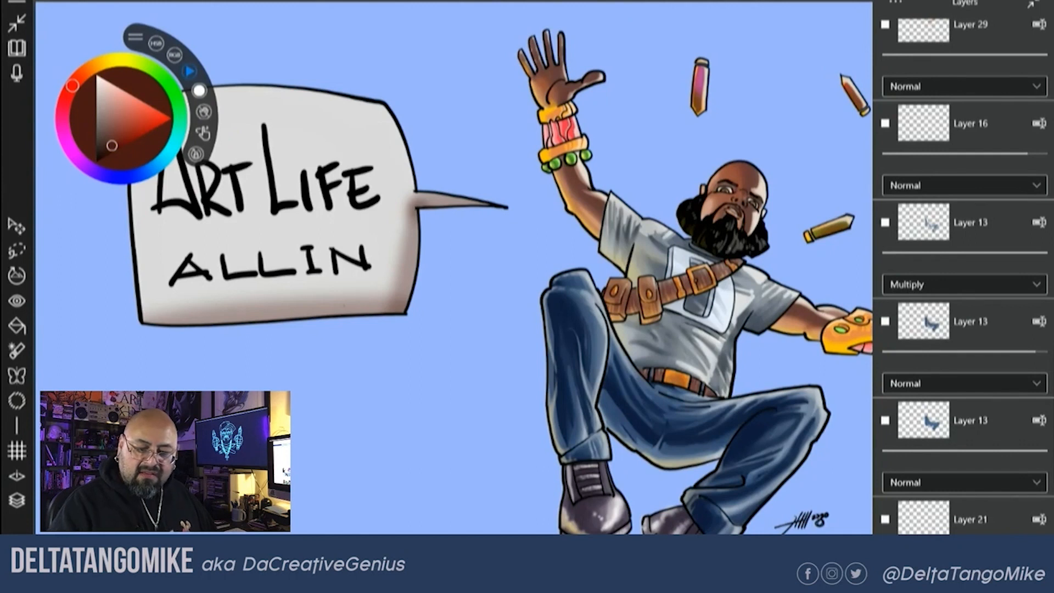
{"action": "left_click", "coordinate": [966, 236]}
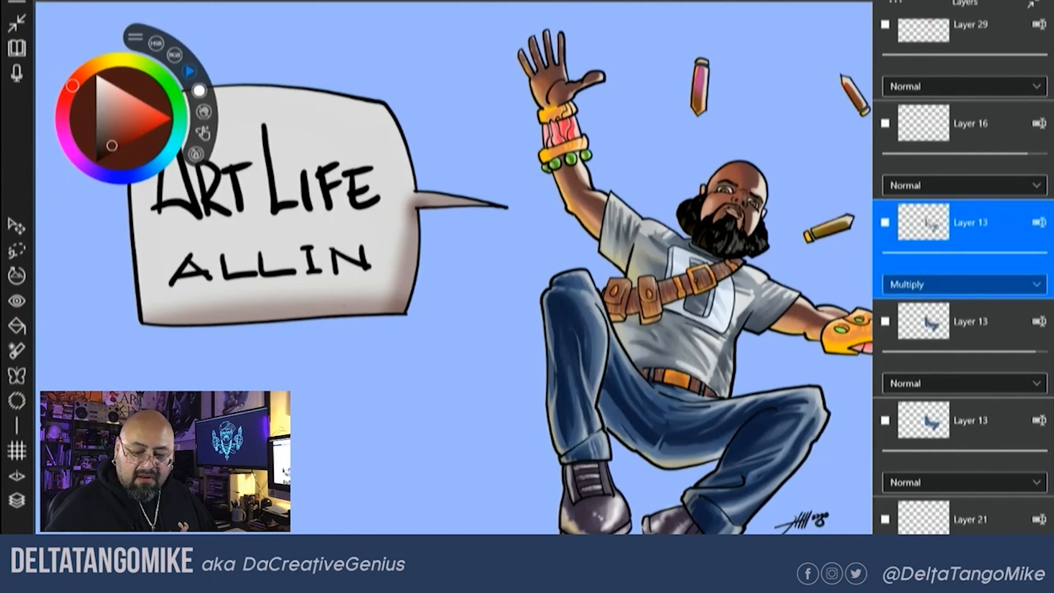
{"action": "key", "text": "ctrl+e"}
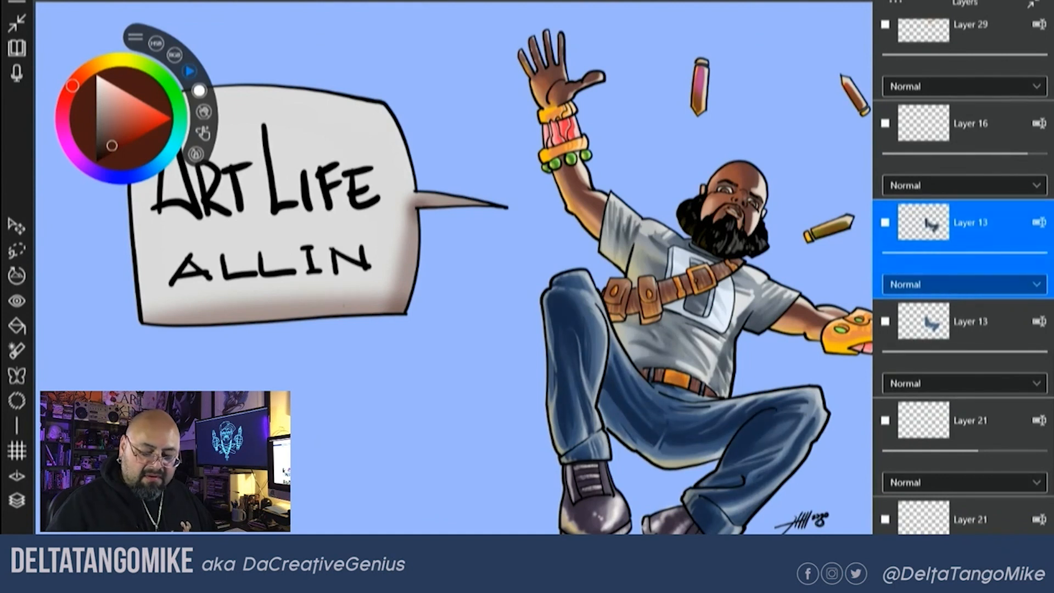
Add a new layer beneath the shirt's Multiply Layer 22 and move it below the next Layer 22
{"action": "scroll", "coordinate": [964, 285], "scroll_direction": "down", "scroll_amount": 10}
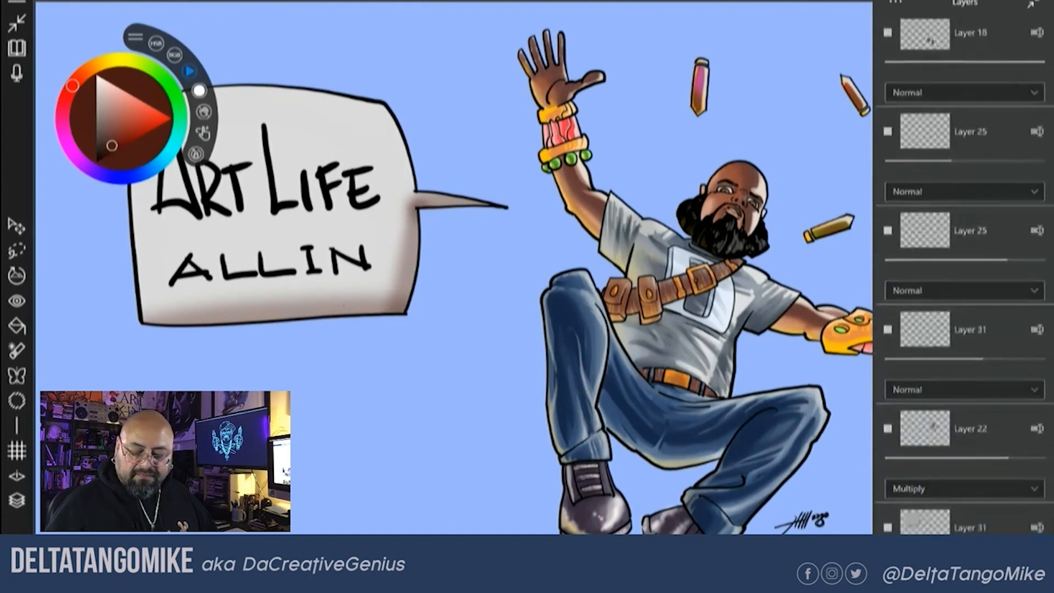
{"action": "scroll", "coordinate": [963, 286], "scroll_direction": "down", "scroll_amount": 3}
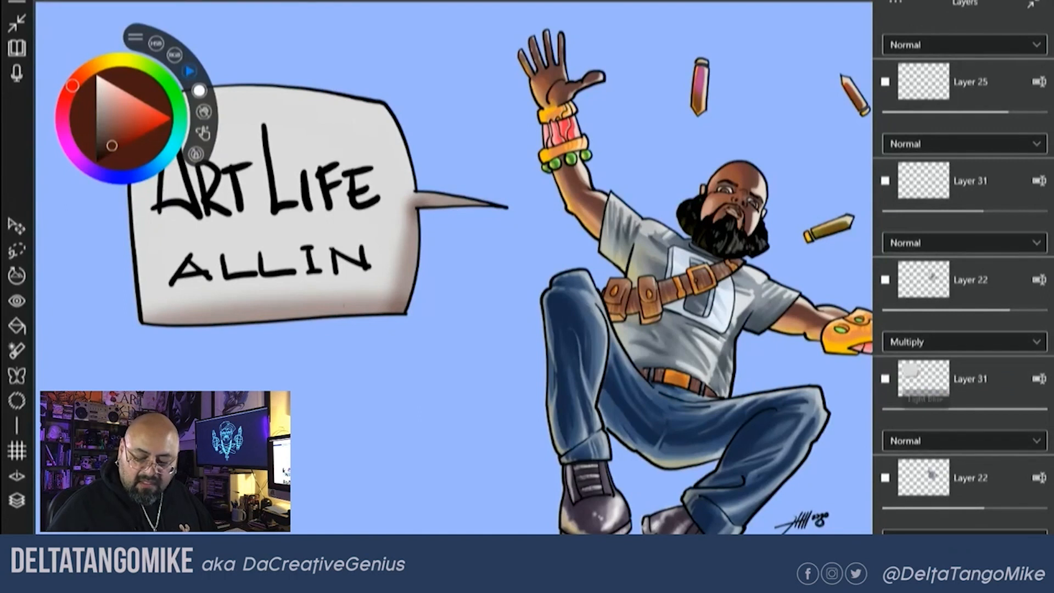
{"action": "left_click", "coordinate": [924, 557]}
{"action": "key", "text": "Escape"}
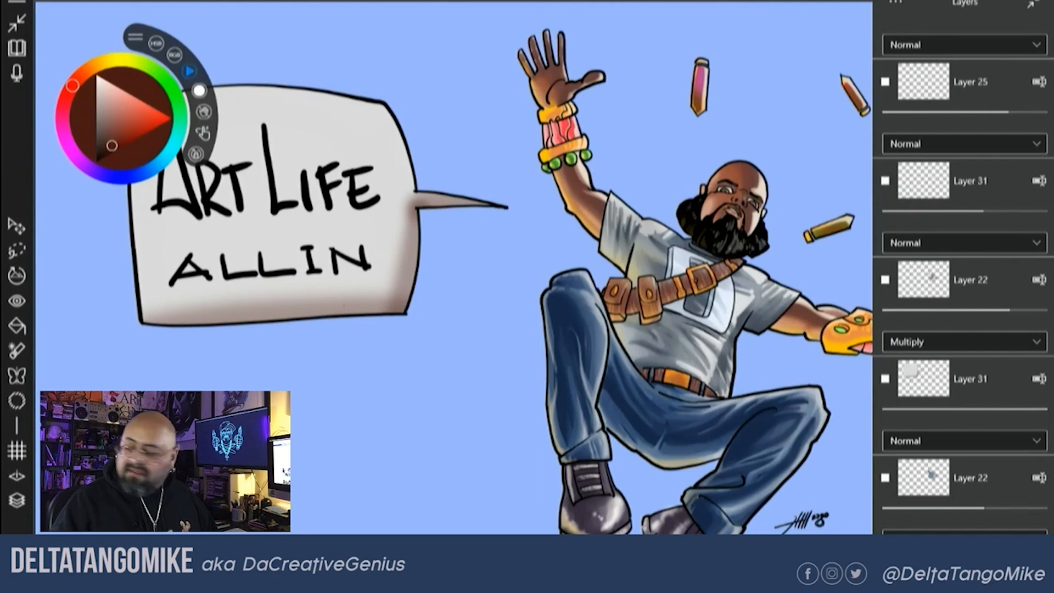
{"action": "scroll", "coordinate": [964, 285], "scroll_direction": "down", "scroll_amount": 2}
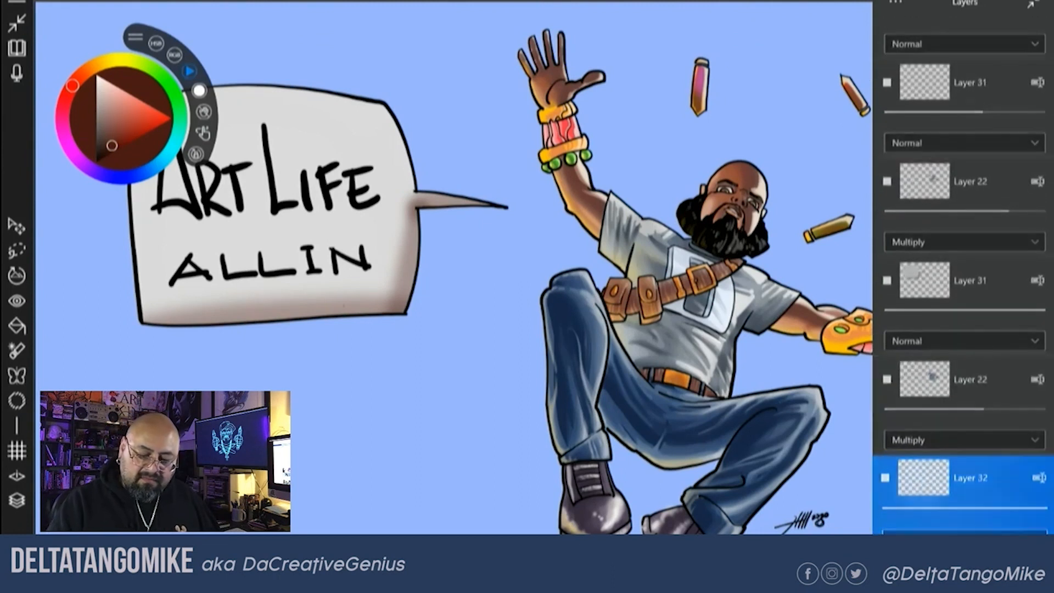
{"action": "left_click_drag", "start_coordinate": [970, 479], "coordinate": [970, 574]}
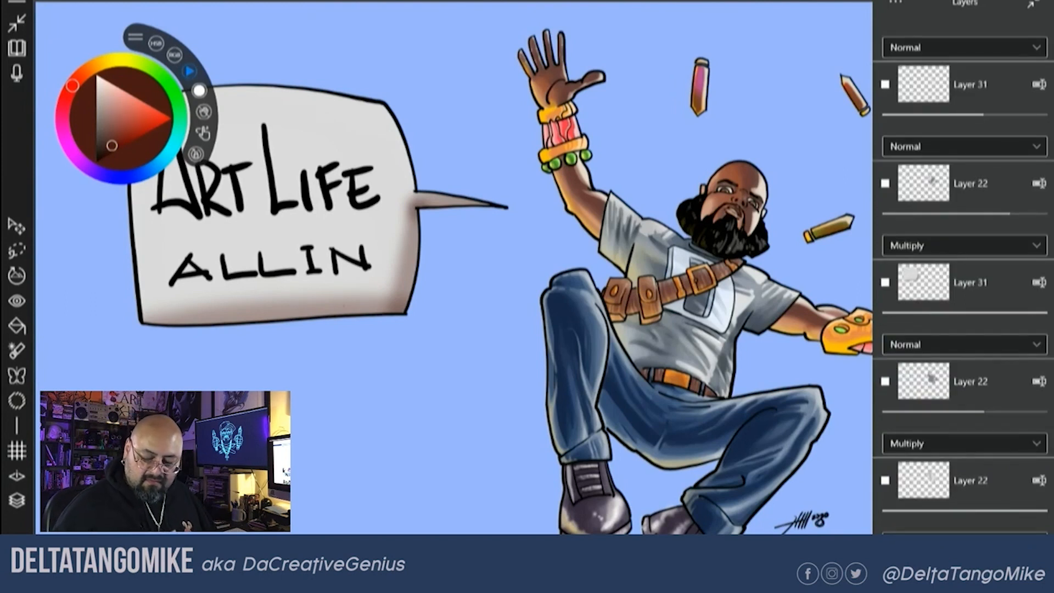
Airbrush soft light grey, sampled from the speech bubble, over the background around the figure and the canvas's upper right corner
{"action": "left_click", "coordinate": [329, 137]}
{"action": "left_click", "coordinate": [330, 137], "text": "alt"}
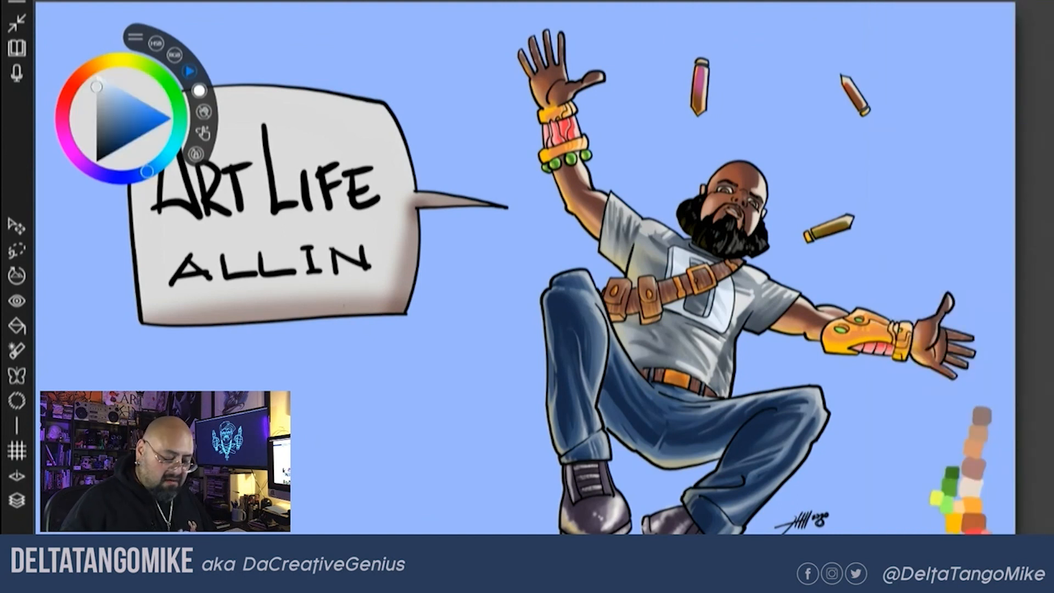
{"action": "left_click", "coordinate": [977, 531], "text": "alt"}
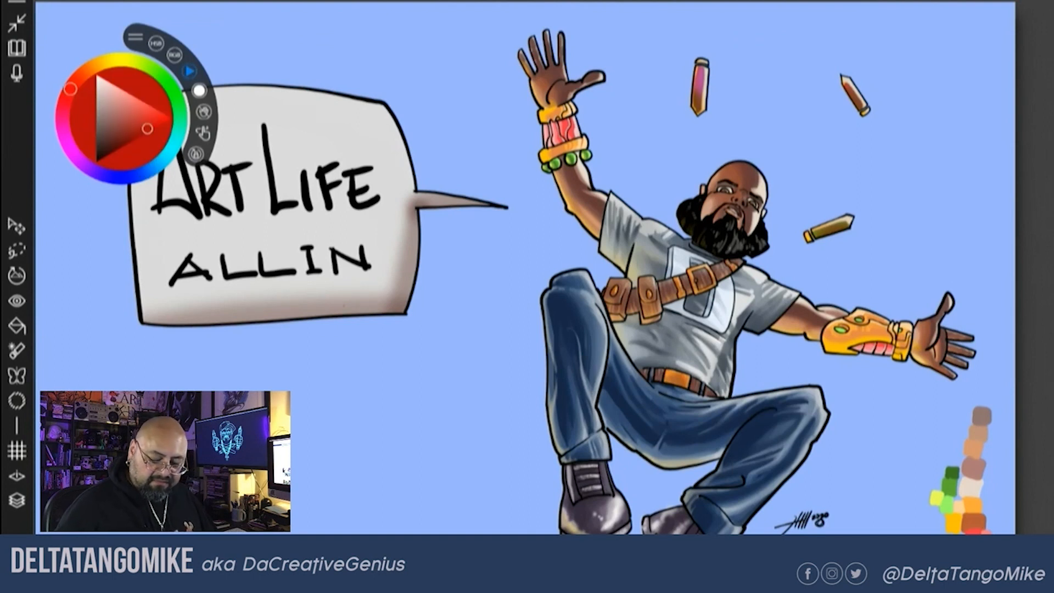
{"action": "left_click", "coordinate": [344, 299], "text": "alt"}
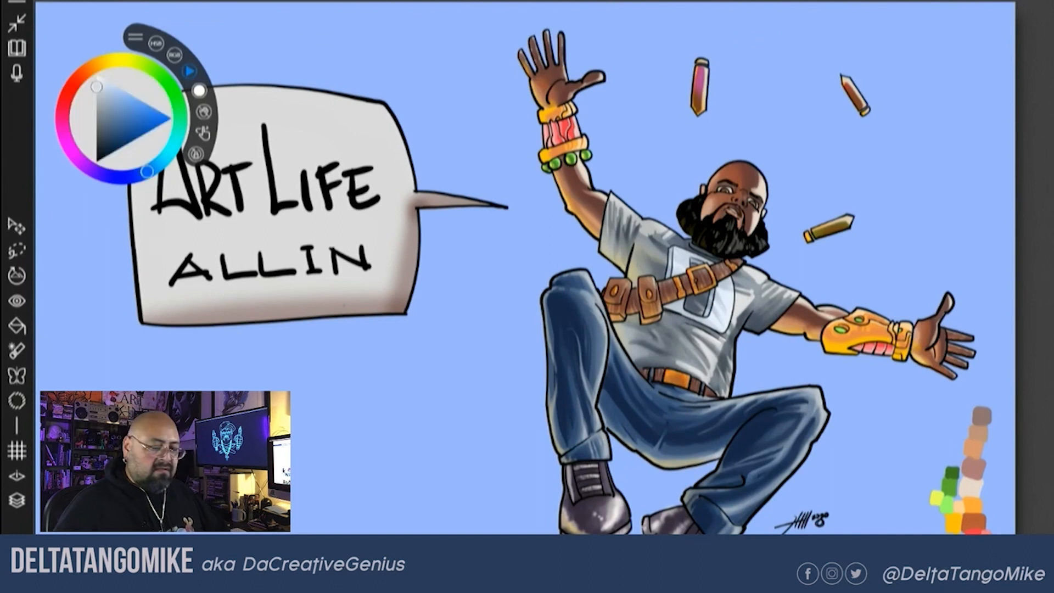
{"action": "scroll", "coordinate": [527, 269], "scroll_direction": "down", "scroll_amount": 5}
{"action": "scroll", "coordinate": [519, 269], "scroll_direction": "up", "scroll_amount": 2}
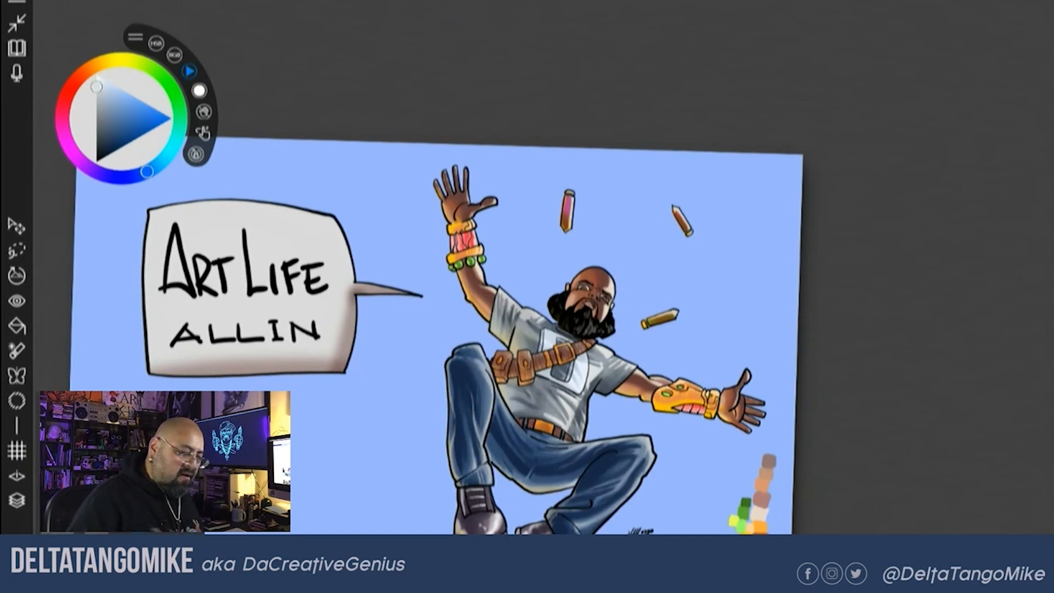
{"action": "mouse_move", "coordinate": [768, 307]}
{"action": "left_mouse_down"}
{"action": "mouse_move", "coordinate": [760, 247]}
{"action": "mouse_move", "coordinate": [692, 214]}
{"action": "mouse_move", "coordinate": [736, 373]}
{"action": "mouse_move", "coordinate": [708, 456]}
{"action": "mouse_move", "coordinate": [549, 220]}
{"action": "mouse_move", "coordinate": [477, 236]}
{"action": "mouse_move", "coordinate": [434, 374]}
{"action": "mouse_move", "coordinate": [379, 220]}
{"action": "left_mouse_up"}
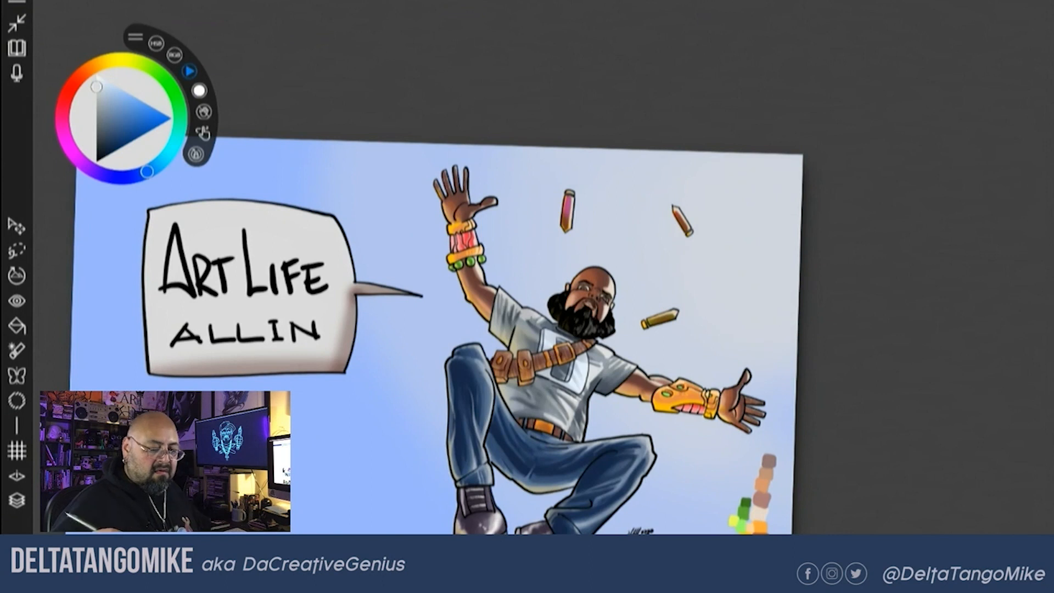
{"action": "left_click_drag", "start_coordinate": [494, 307], "coordinate": [569, 246]}
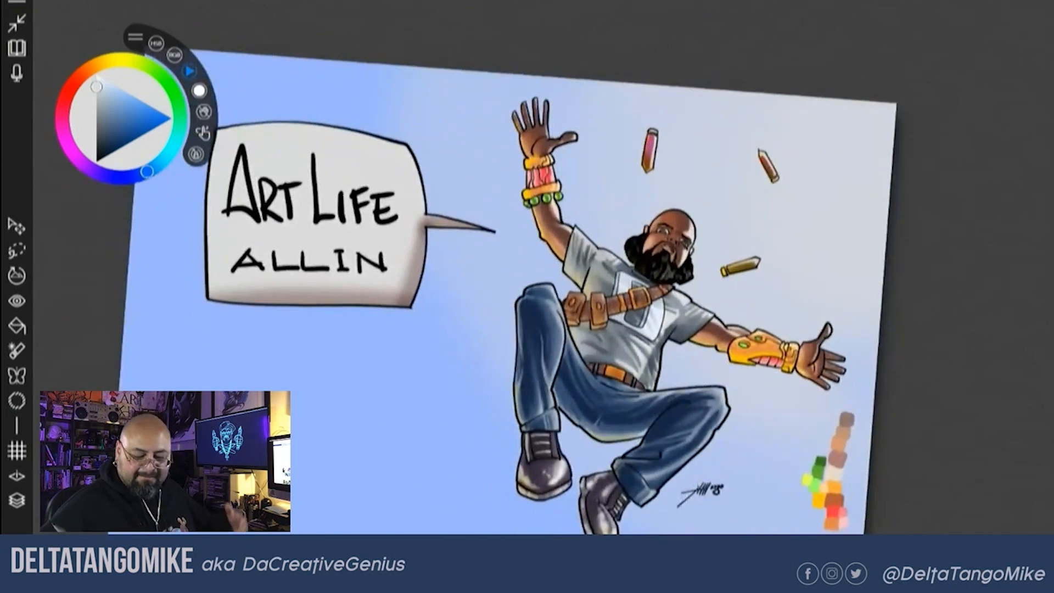
Airbrush the dark brown as a soft shadow over the background's lower left corner and up along the canvas's left edge
{"action": "key", "text": "x"}
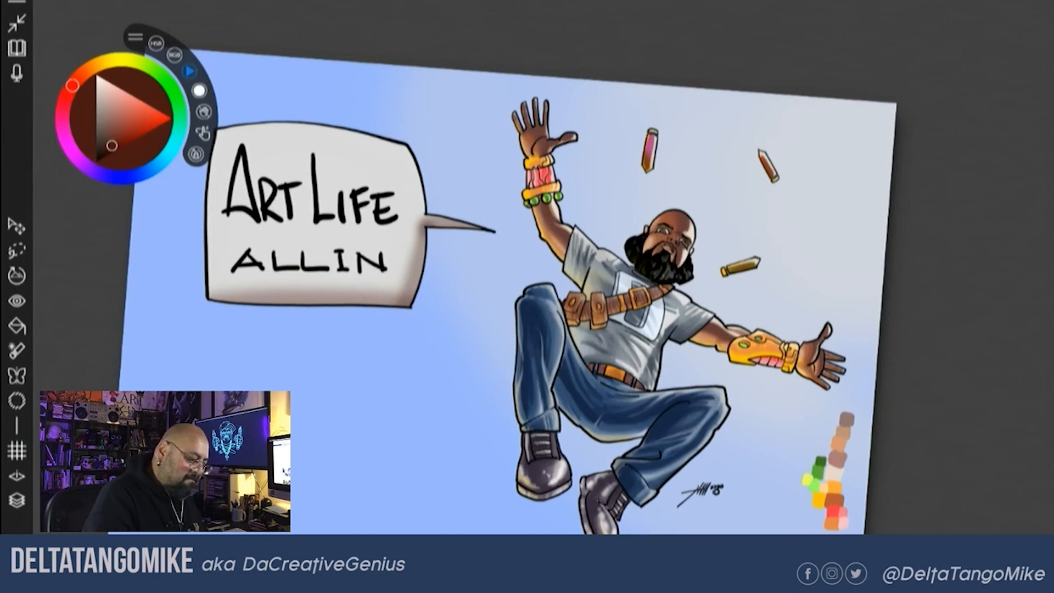
{"action": "mouse_move", "coordinate": [126, 494]}
{"action": "left_mouse_down"}
{"action": "mouse_move", "coordinate": [164, 455]}
{"action": "mouse_move", "coordinate": [186, 406]}
{"action": "mouse_move", "coordinate": [329, 521]}
{"action": "mouse_move", "coordinate": [192, 236]}
{"action": "left_mouse_up"}
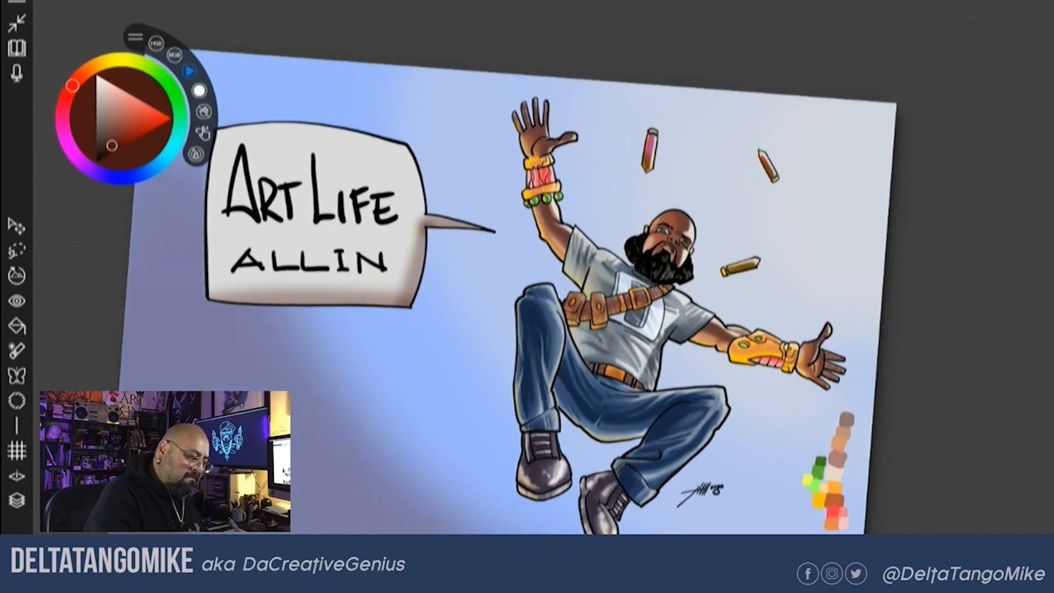
{"action": "left_click_drag", "start_coordinate": [137, 368], "coordinate": [291, 521]}
{"action": "left_click_drag", "start_coordinate": [154, 264], "coordinate": [340, 494]}
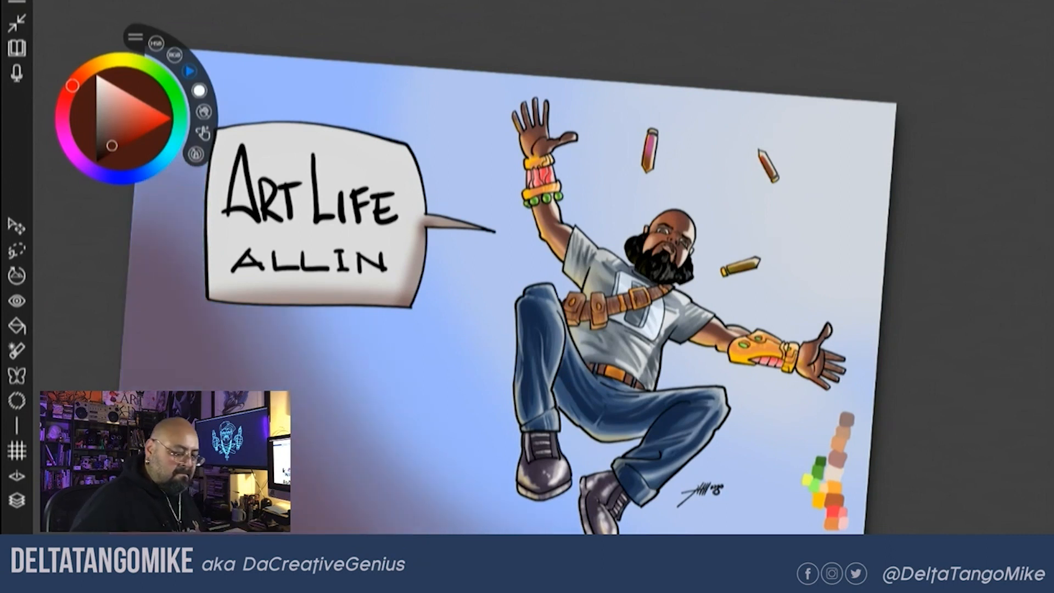
{"action": "scroll", "coordinate": [577, 384], "scroll_direction": "down", "scroll_amount": 3}
{"action": "scroll", "coordinate": [535, 374], "scroll_direction": "up", "scroll_amount": 3}
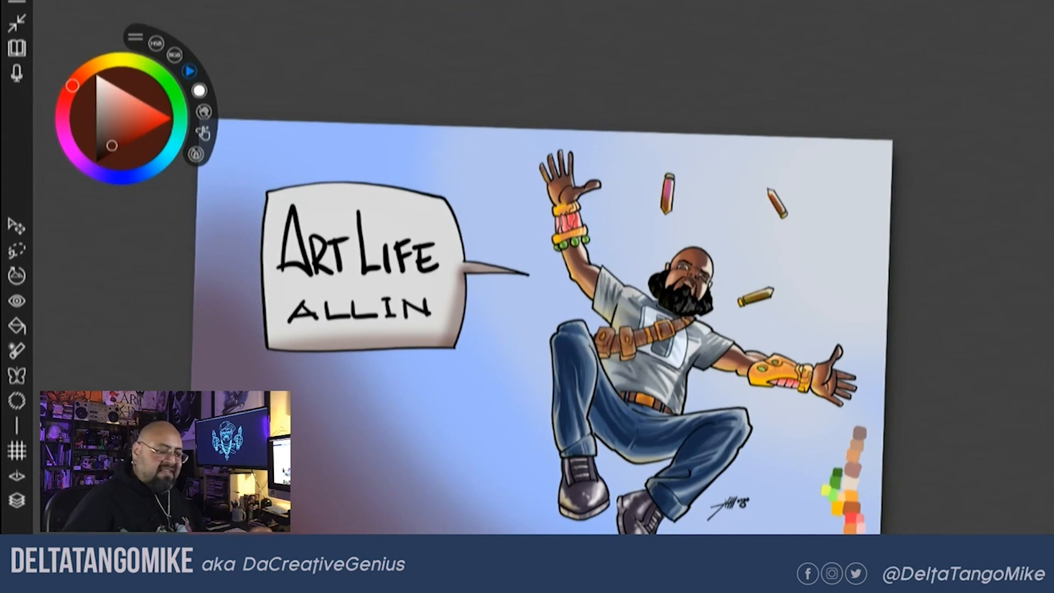
{"action": "scroll", "coordinate": [543, 307], "scroll_direction": "up", "scroll_amount": 2}
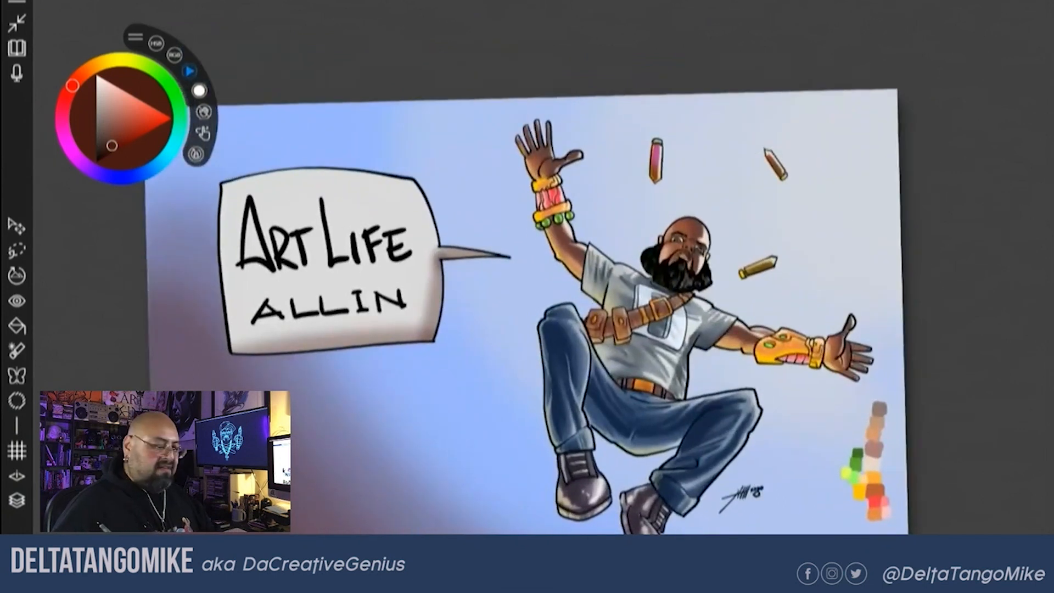
{"action": "scroll", "coordinate": [544, 307], "scroll_direction": "down", "scroll_amount": 1}
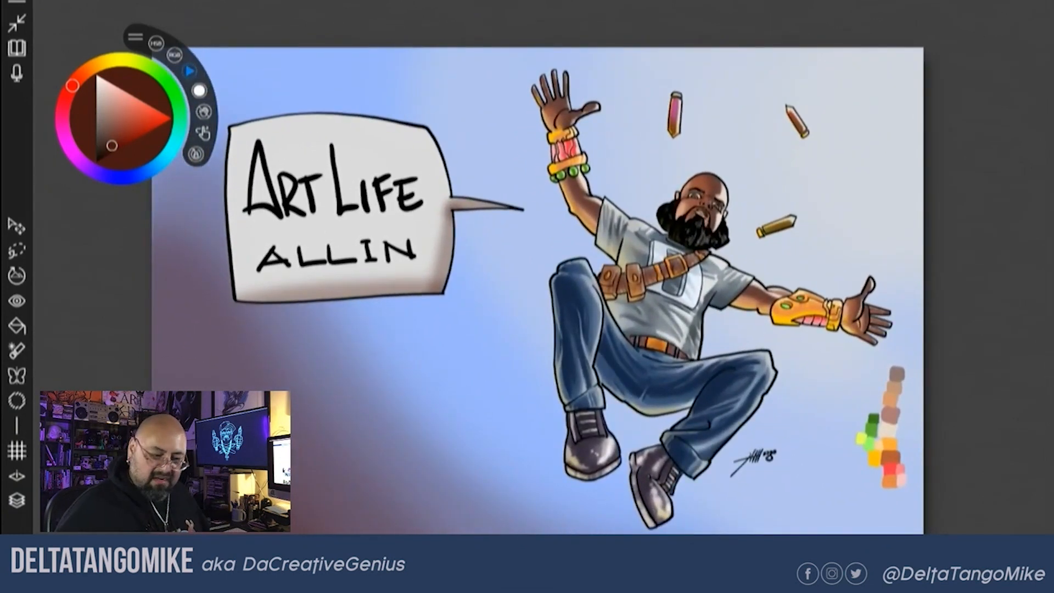
Hide the colour wheel, and compare the background with and without the last dark brown strokes by undoing and redoing them
{"action": "key", "text": "Escape"}
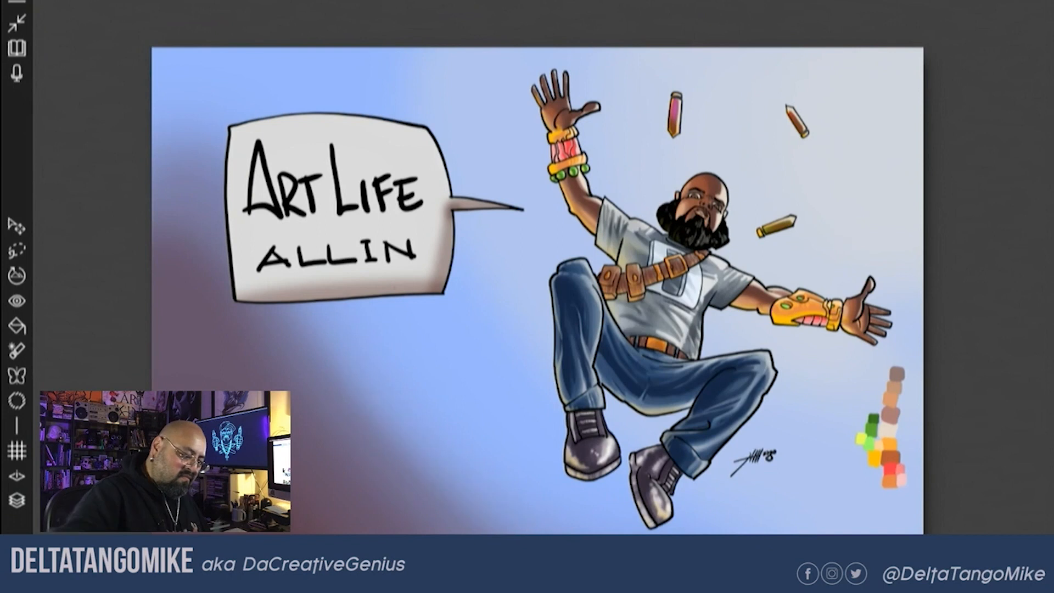
{"action": "key", "text": "ctrl+z"}
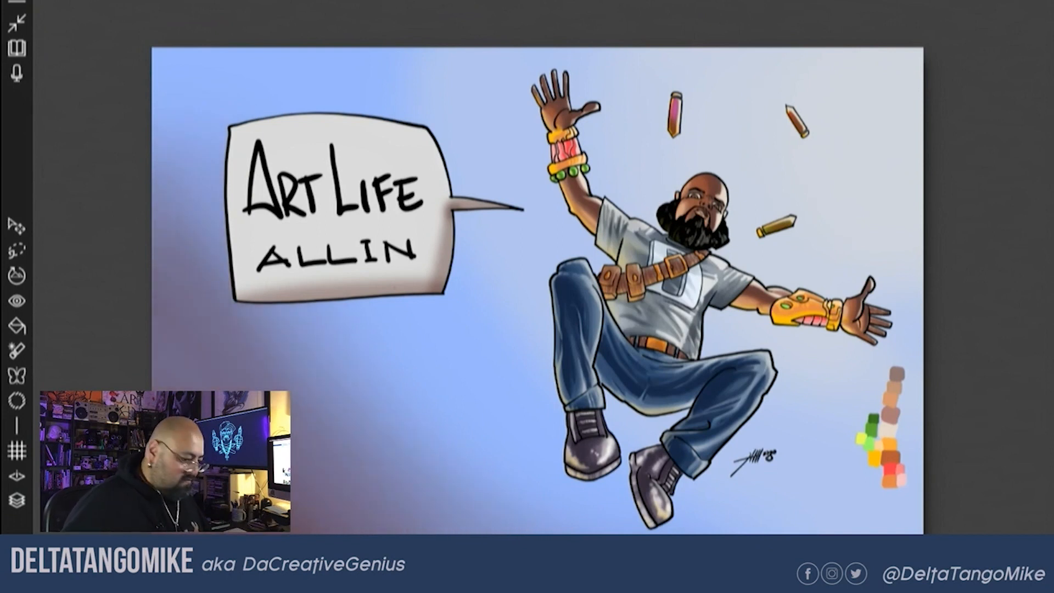
{"action": "key", "text": "ctrl+y"}
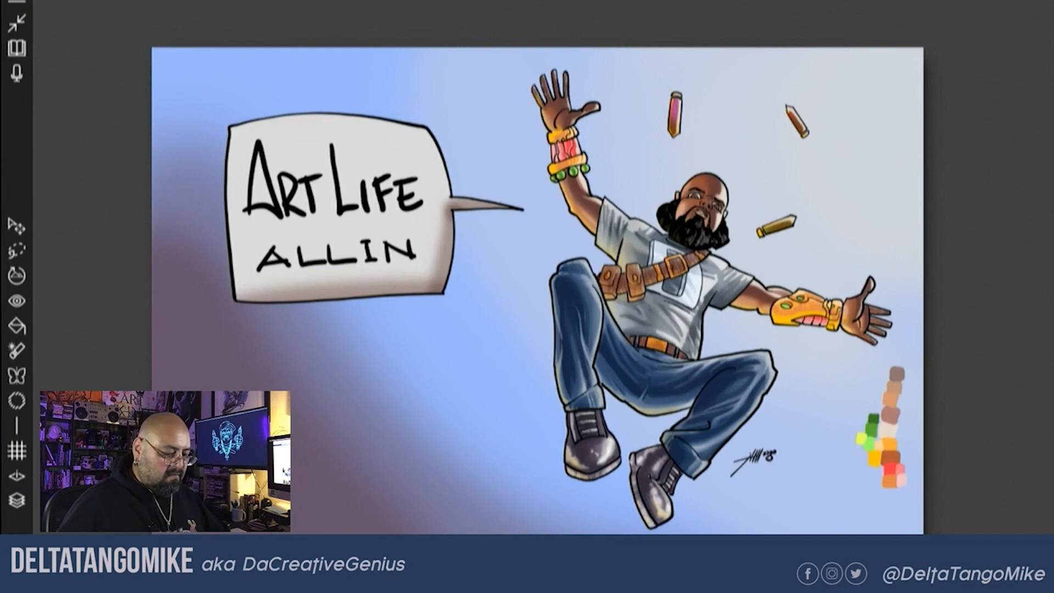
{"action": "key", "text": "ctrl+z"}
{"action": "key", "text": "ctrl+z"}
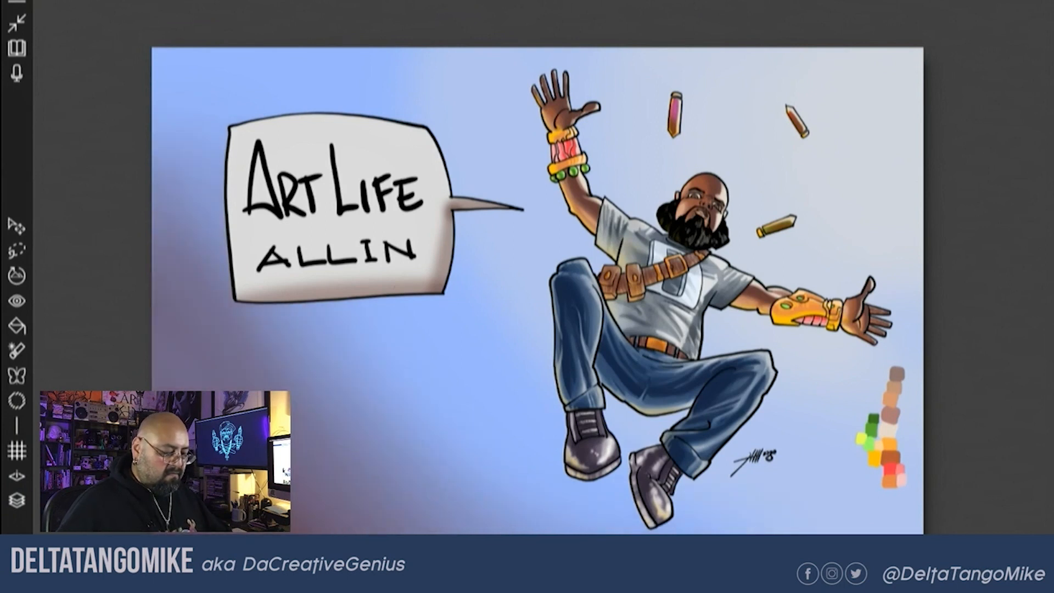
{"action": "key", "text": "ctrl+y"}
{"action": "key", "text": "ctrl+z"}
{"action": "key", "text": "ctrl+y"}
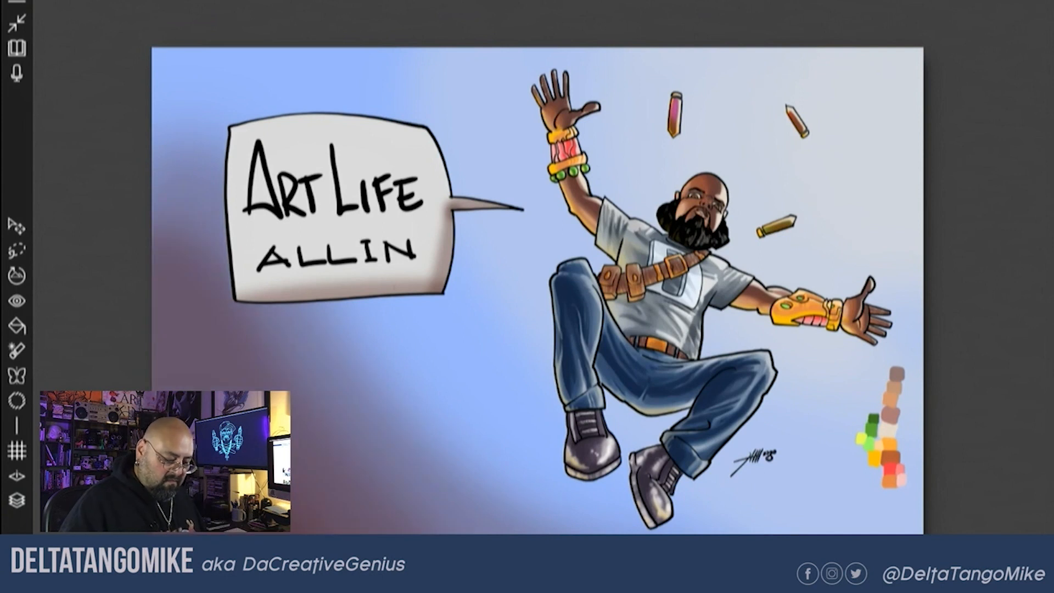